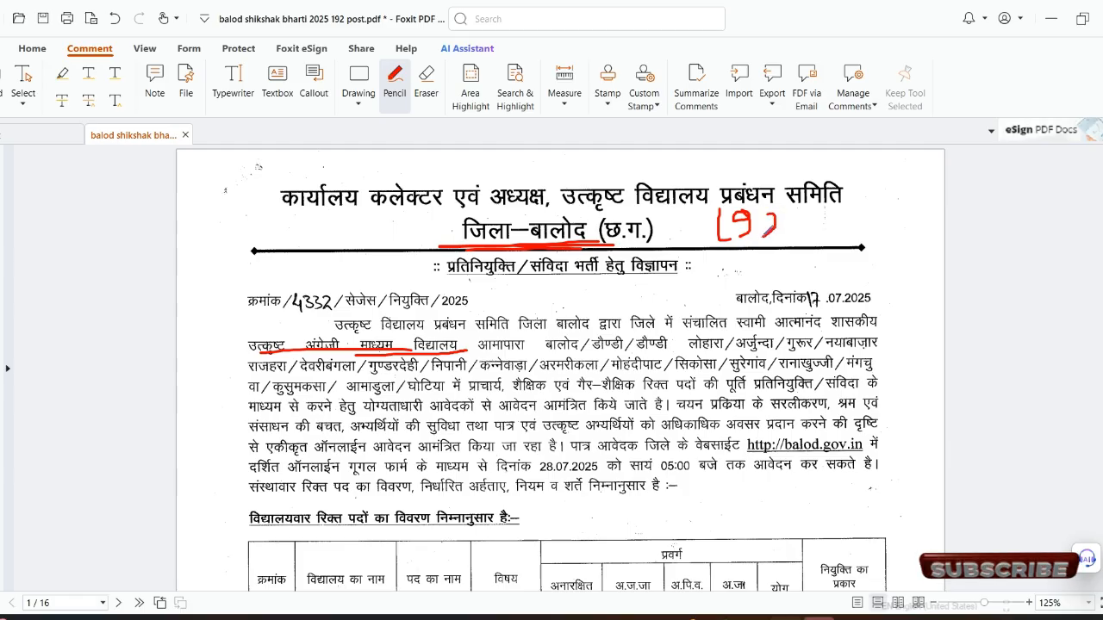
Circle the post names व्याख्याता, शिक्षक and सहायक शिक्षक of the first school in the vacancy table with the Pencil.
scroll(470, 429, down, 5)
scroll(467, 433, down, 1)
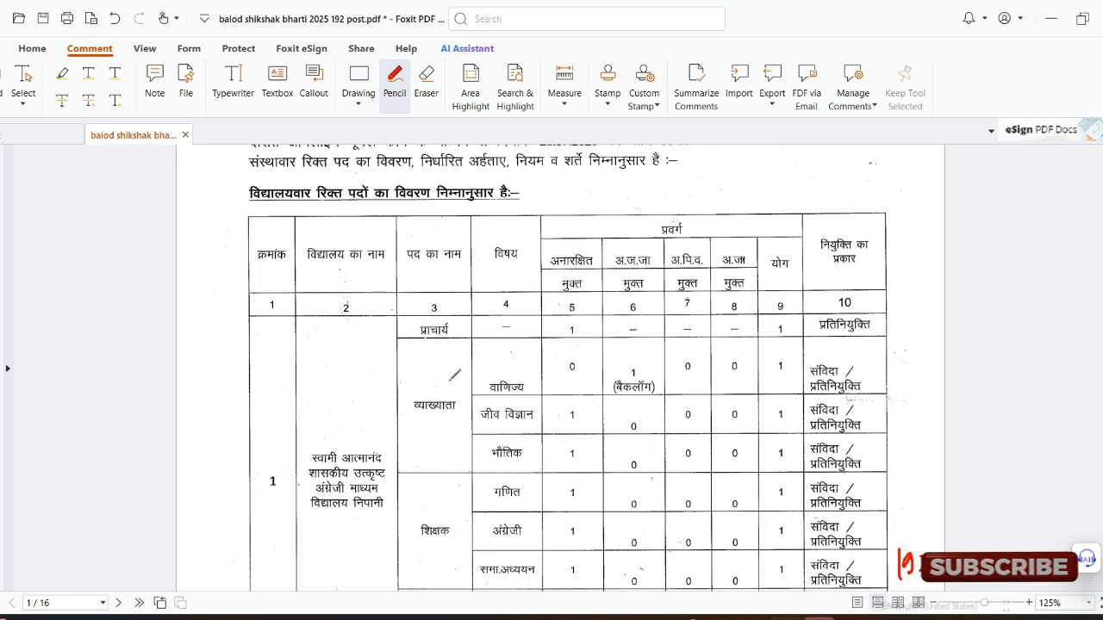
mouse_move(452, 379)
mouse_down()
mouse_move(486, 406)
mouse_move(444, 388)
mouse_up()
mouse_move(458, 497)
mouse_down()
mouse_move(434, 562)
mouse_move(465, 516)
mouse_up()
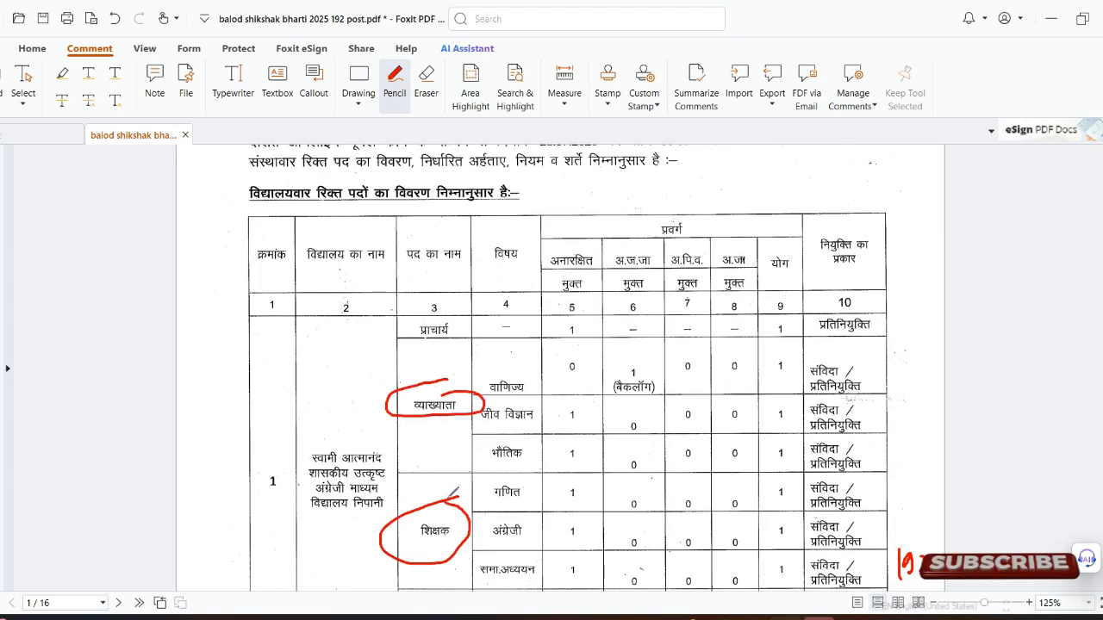
scroll(469, 508, down, 3)
mouse_move(465, 464)
mouse_down()
mouse_move(450, 463)
mouse_move(420, 498)
mouse_move(469, 461)
mouse_up()
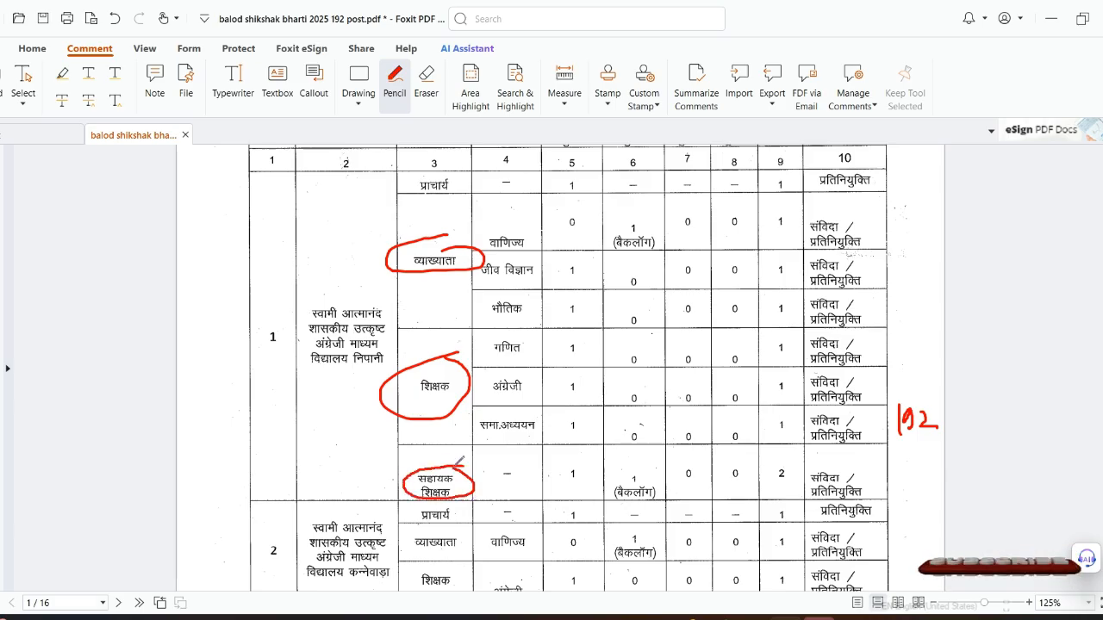
Underline "ऑनलाईन आवेदन आमंत्रित", "गूगल फार्म" and the date 28.07.2025 in the notice's introductory paragraph.
scroll(495, 468, up, 8)
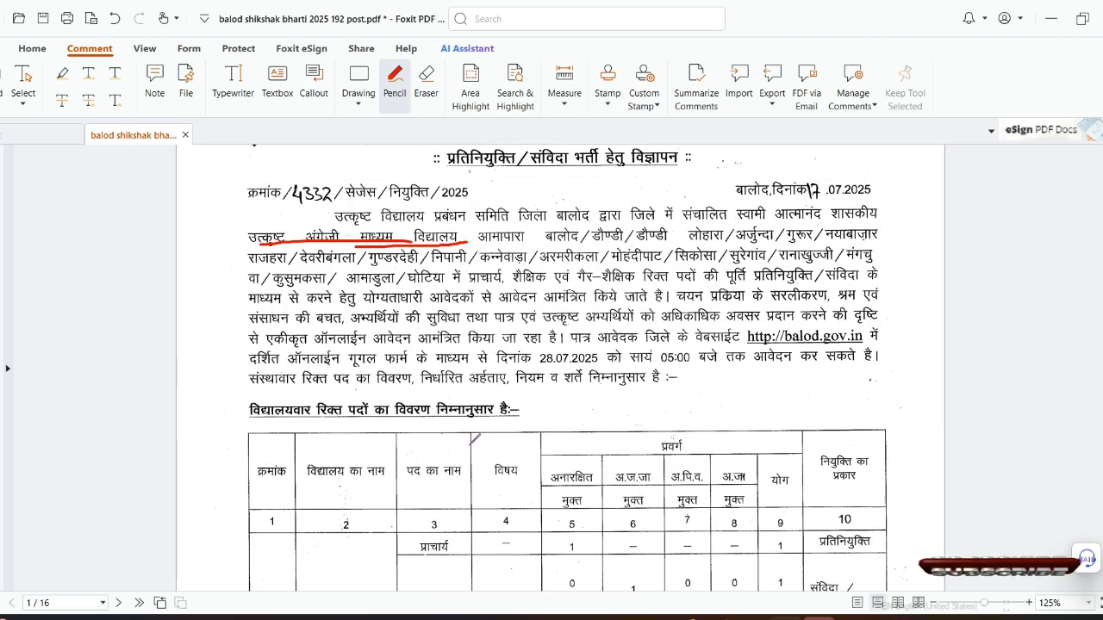
scroll(474, 440, down, 1)
drag(324, 309, 458, 306)
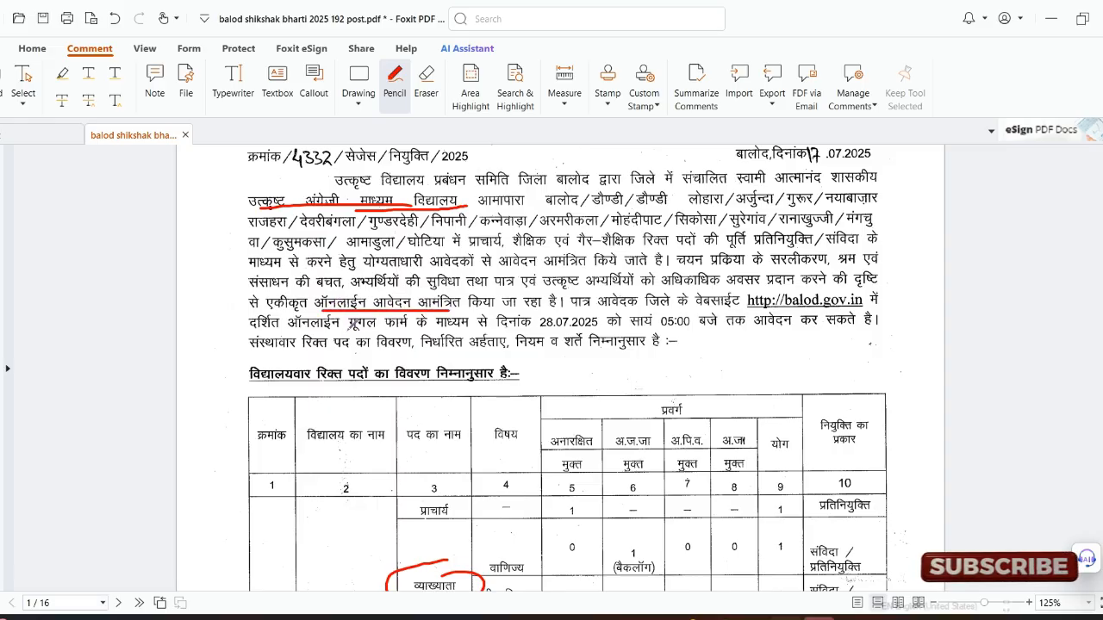
drag(348, 327, 419, 328)
drag(541, 328, 601, 329)
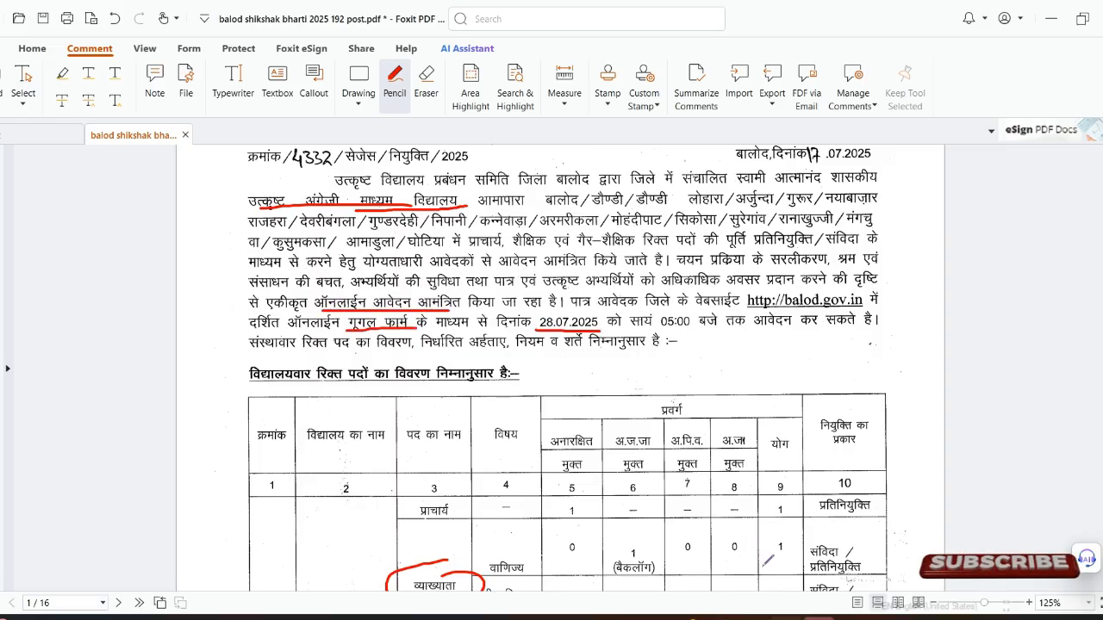
Switch to the browser and examine the भर्ती notices on balod.gov.in, including where the site's नोटिस section lists them.
click(741, 616)
scroll(458, 134, up, 3)
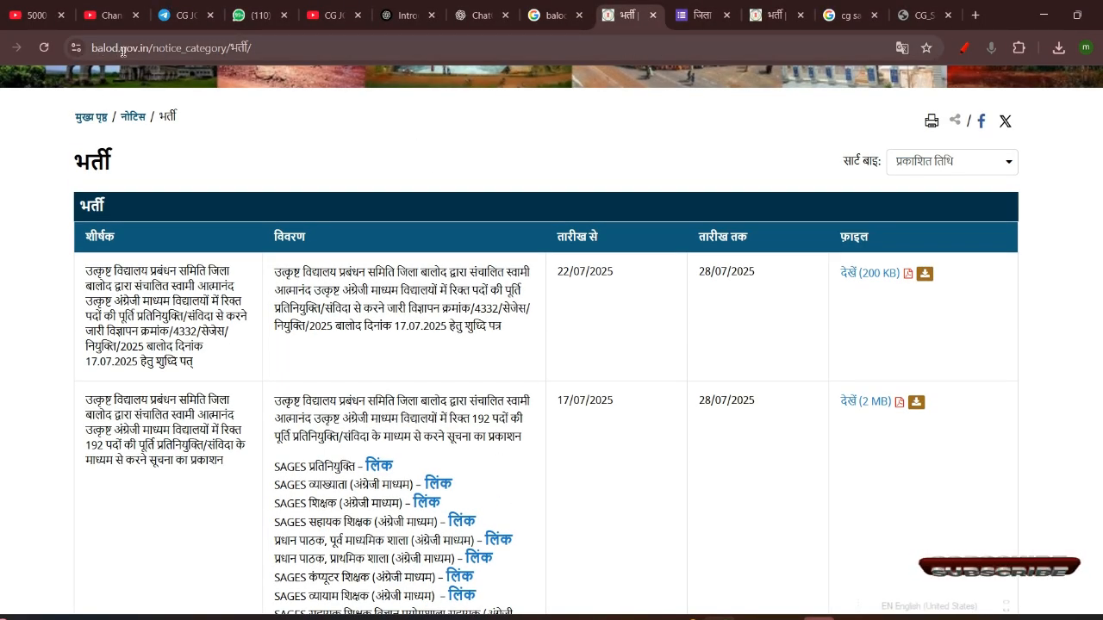
scroll(382, 320, down, 2)
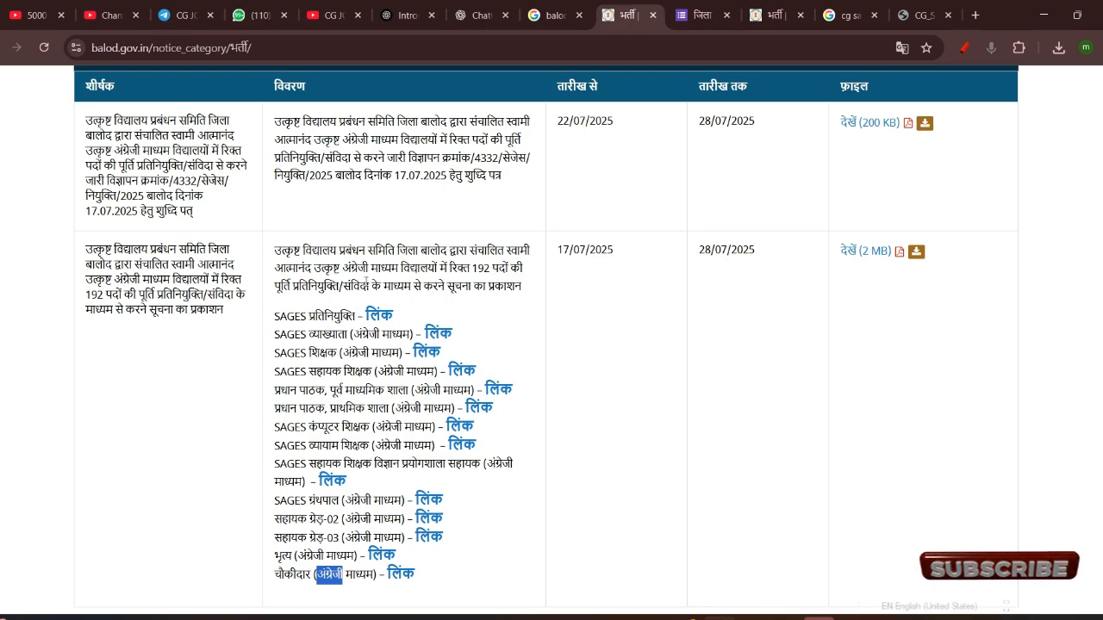
scroll(477, 299, up, 5)
mouse_move(642, 200)
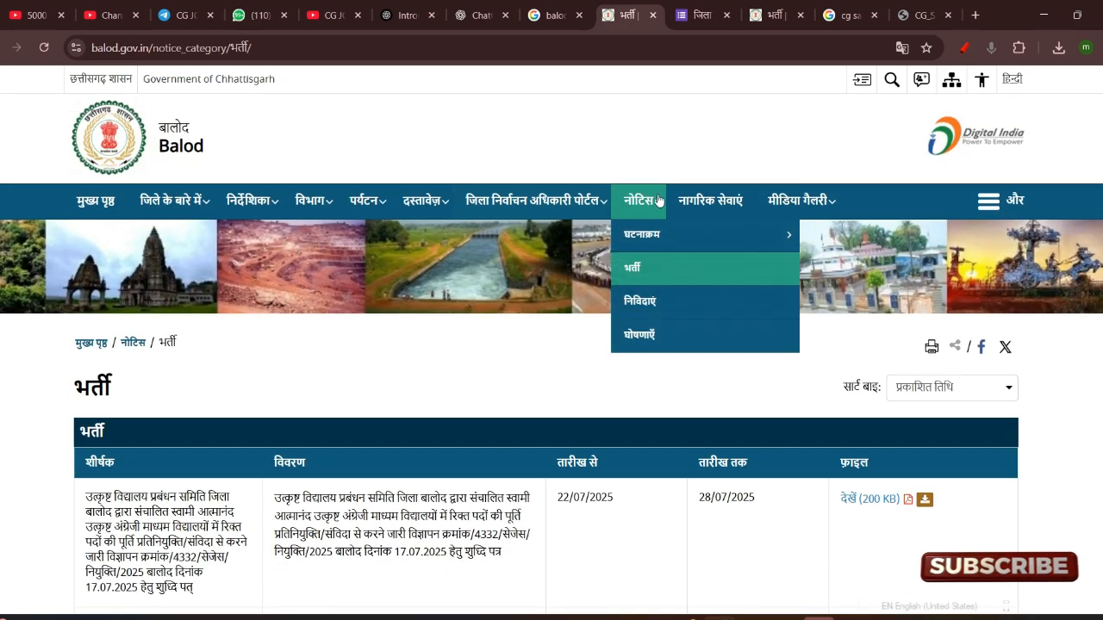
mouse_move(651, 248)
scroll(628, 288, down, 5)
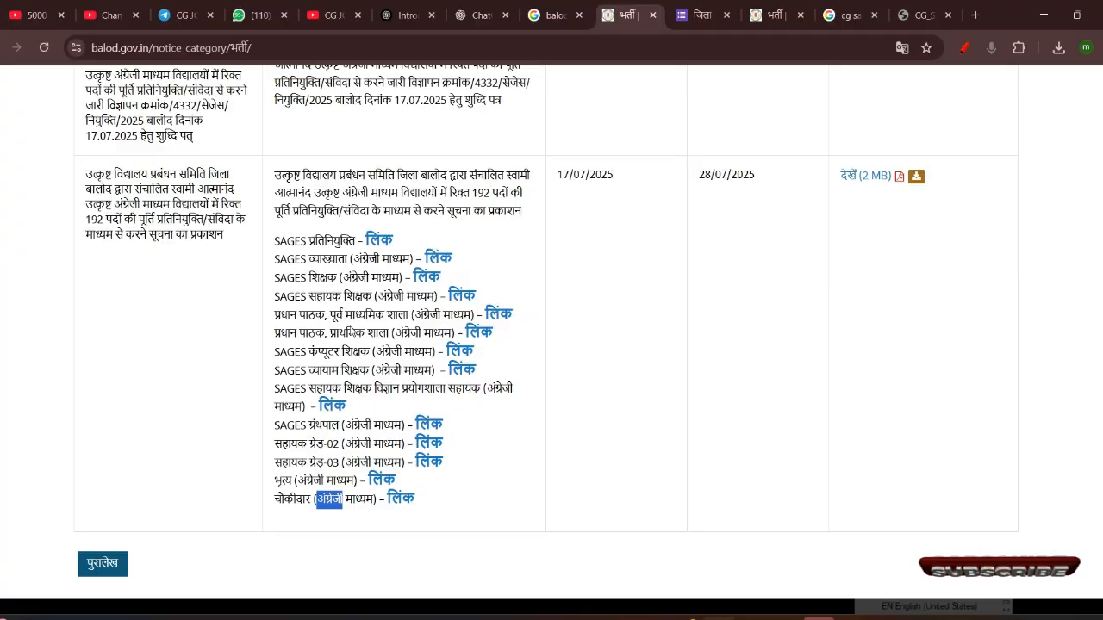
Review the SAGES posts with application links in the 17/07/2025 notice, highlighting the lecturer, teacher, assistant teacher, head teacher, computer and sports teacher entries.
drag(308, 297, 429, 297)
drag(308, 277, 372, 279)
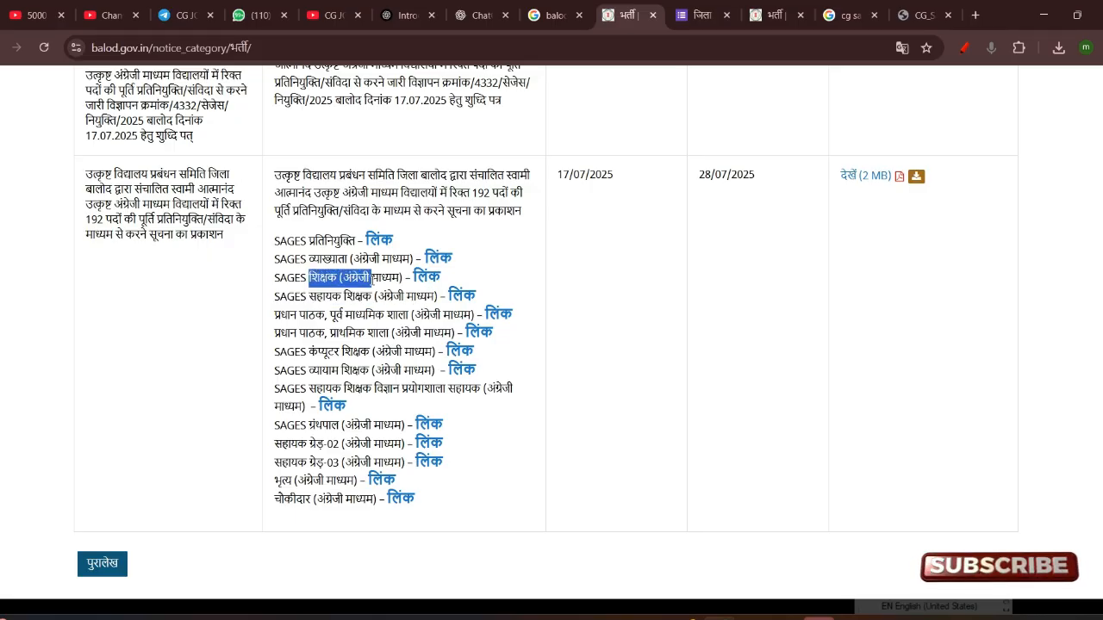
drag(309, 258, 411, 260)
drag(331, 315, 410, 332)
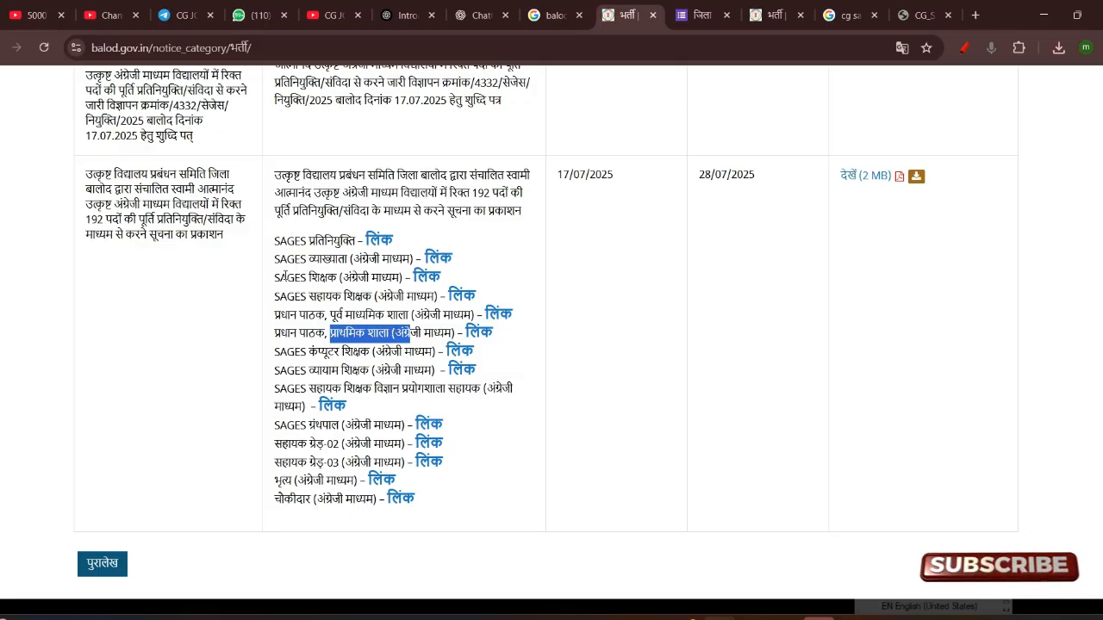
drag(275, 276, 402, 278)
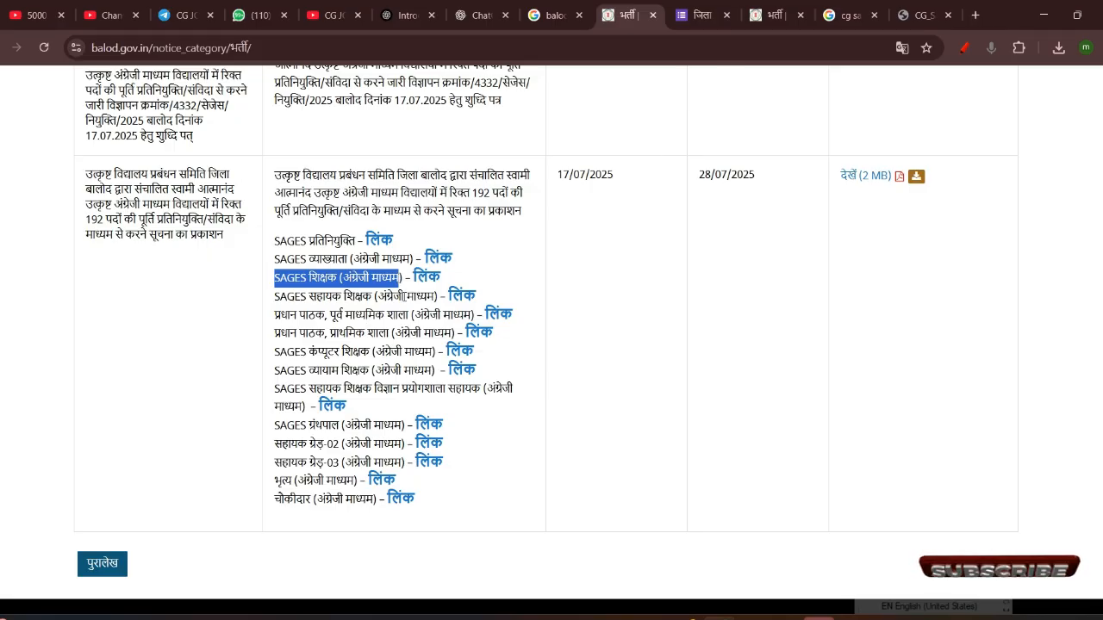
drag(404, 296, 316, 297)
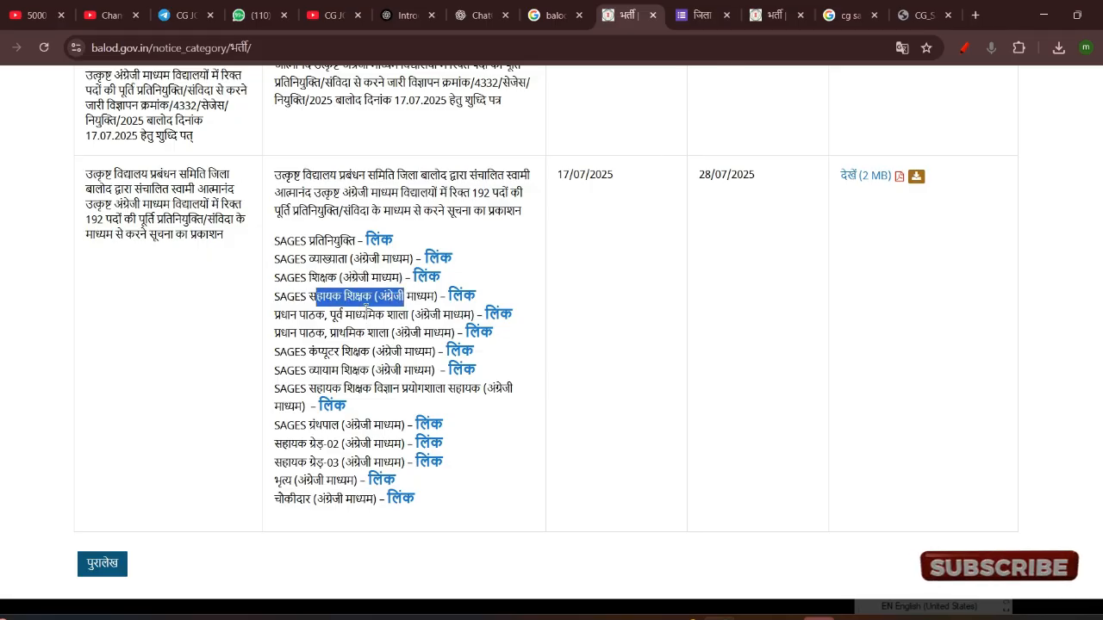
drag(388, 314, 308, 333)
drag(373, 352, 302, 352)
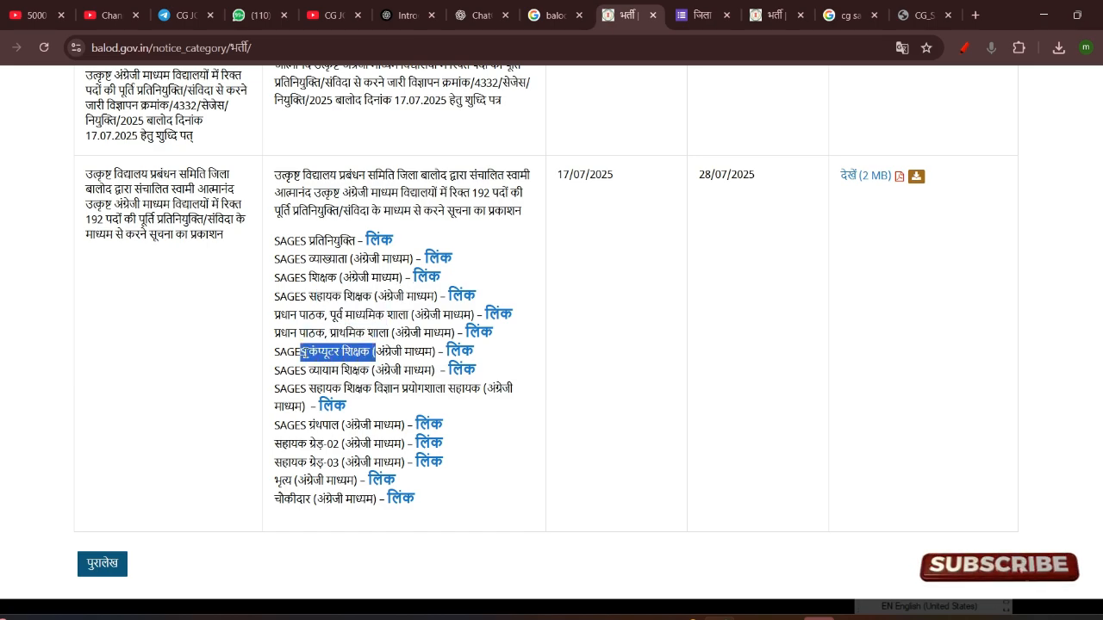
drag(370, 370, 309, 372)
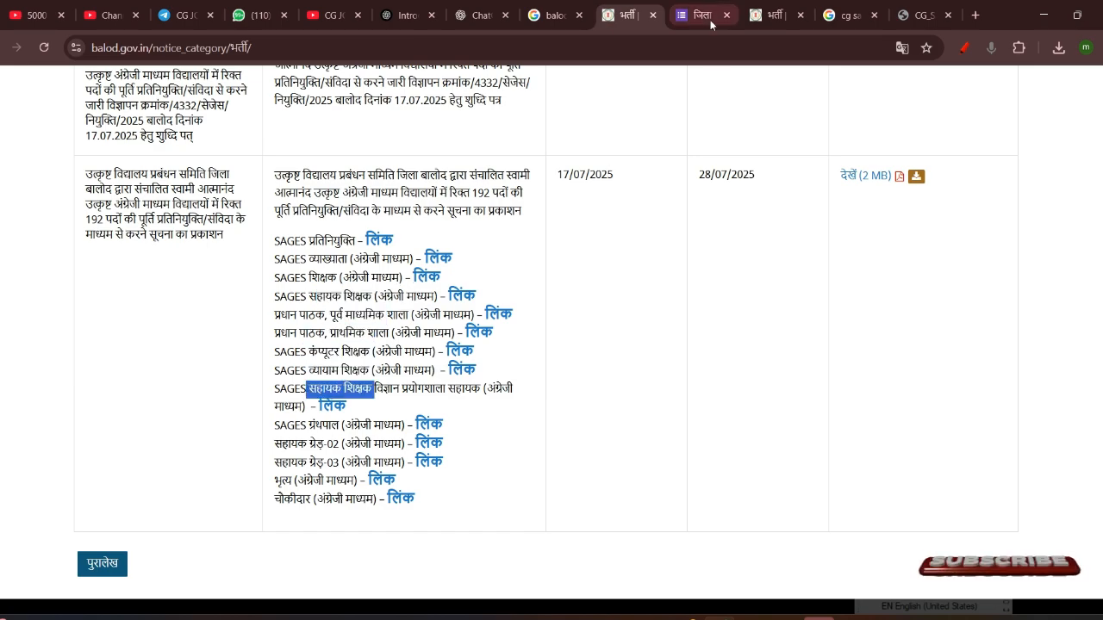
Bring up the Google Form for the शिक्षक (अंग्रेजी माध्यम) post and check the signed-in account and the email recording option.
click(702, 15)
scroll(616, 279, up, 2)
scroll(616, 279, up, 10)
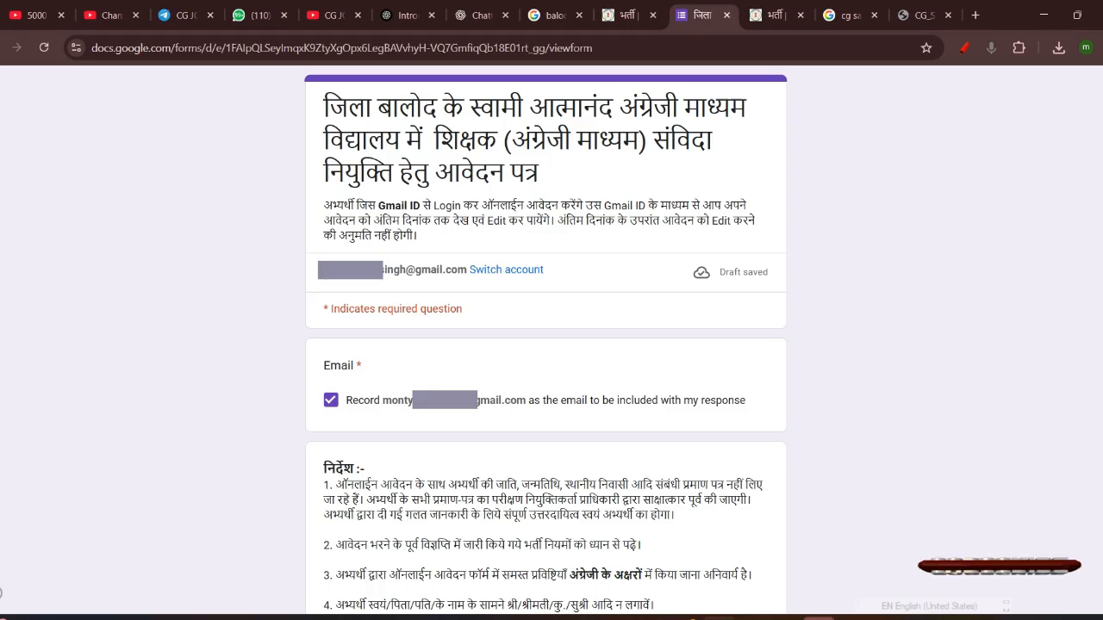
drag(383, 270, 469, 271)
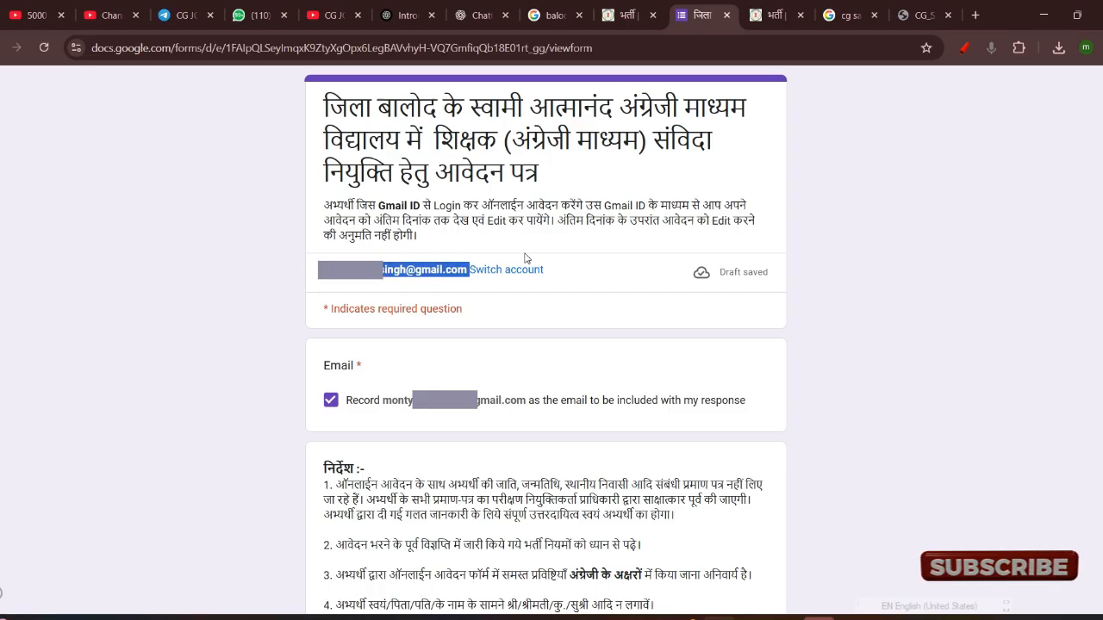
scroll(525, 259, down, 2)
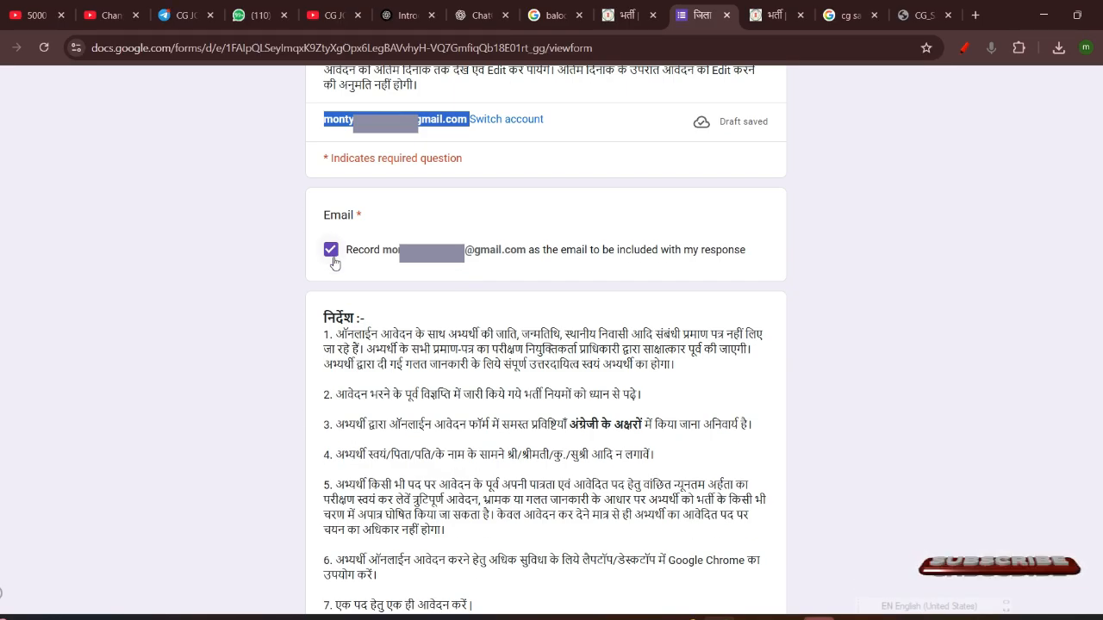
scroll(334, 264, down, 2)
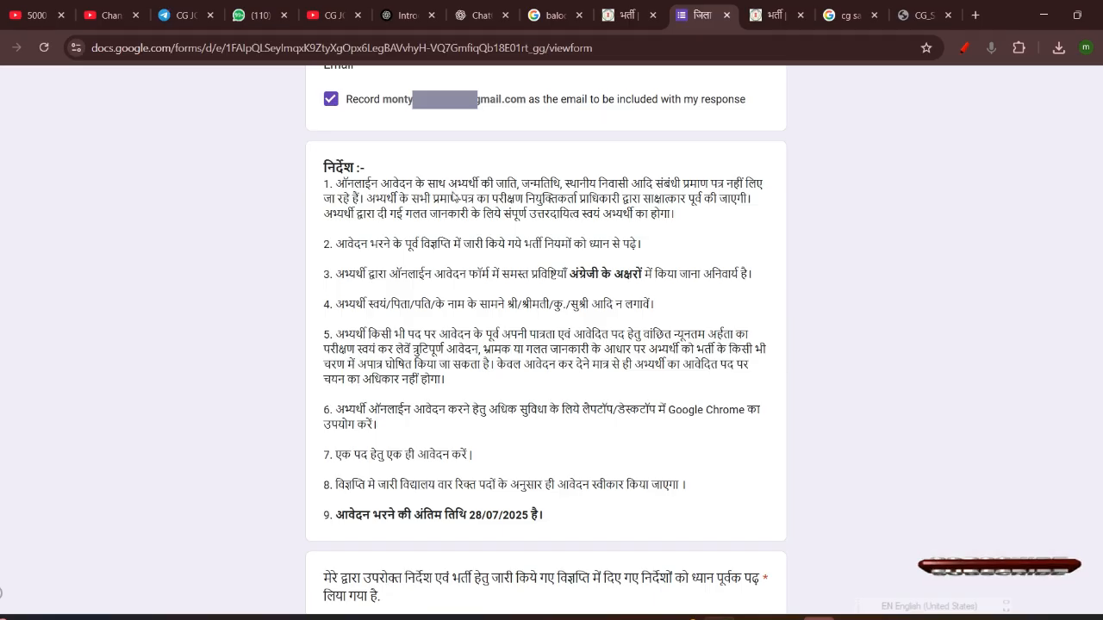
Read instruction 1 of the form about certificates and their verification, highlighting its text.
drag(336, 183, 746, 200)
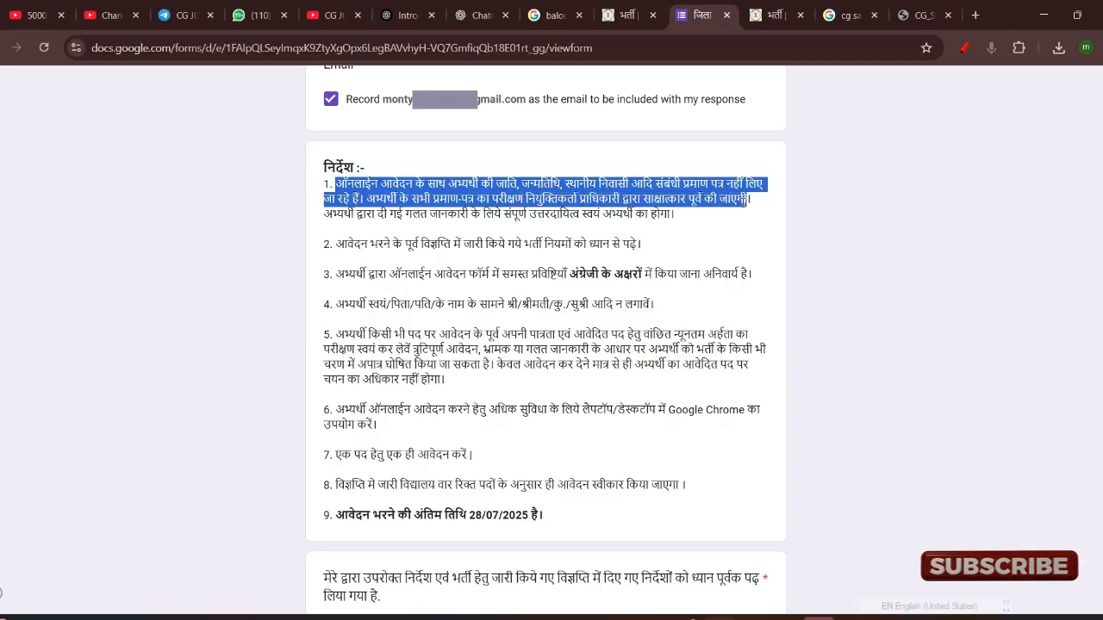
click(603, 170)
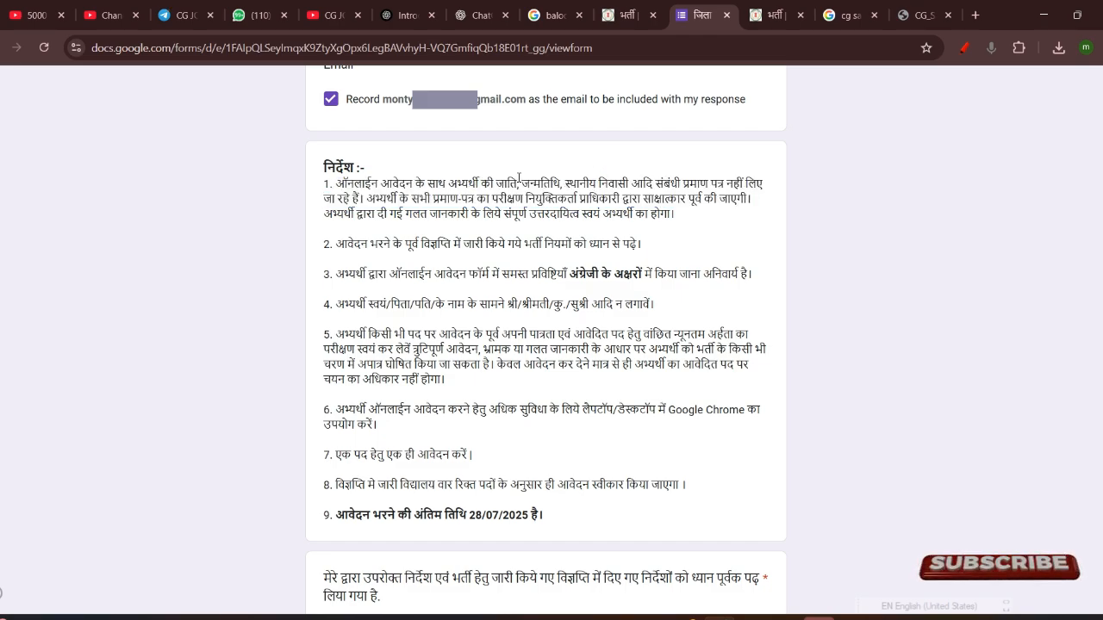
drag(519, 182, 568, 199)
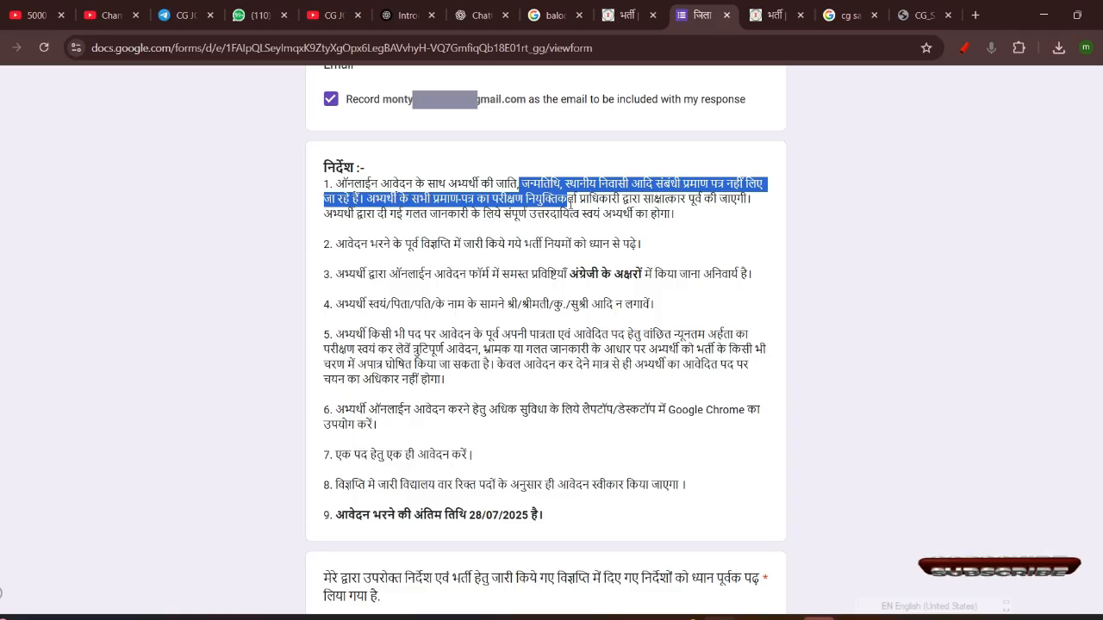
drag(579, 198, 648, 233)
scroll(518, 253, down, 1)
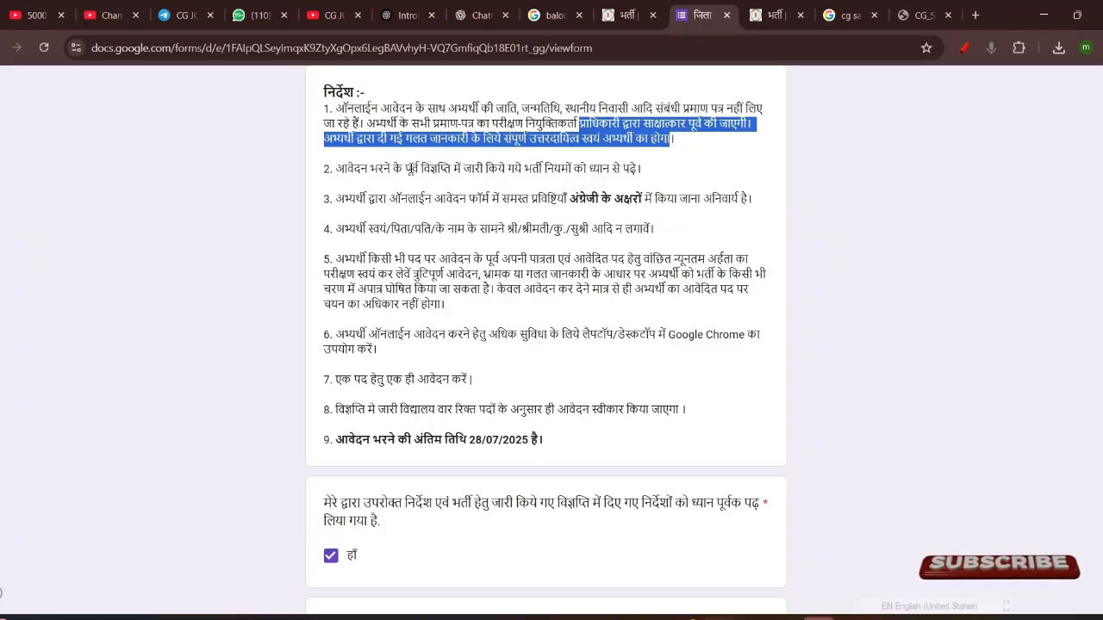
Read instructions 2 to 4 on the recruitment rules, entries in English letters and name titles, highlighting the key phrases.
drag(405, 168, 646, 176)
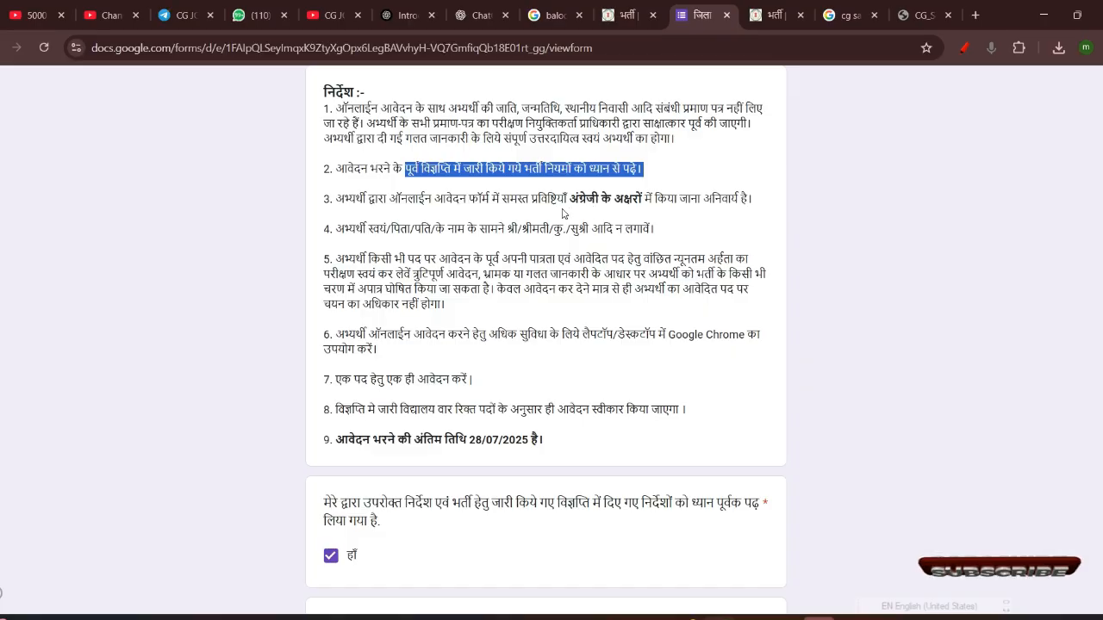
drag(571, 193, 643, 199)
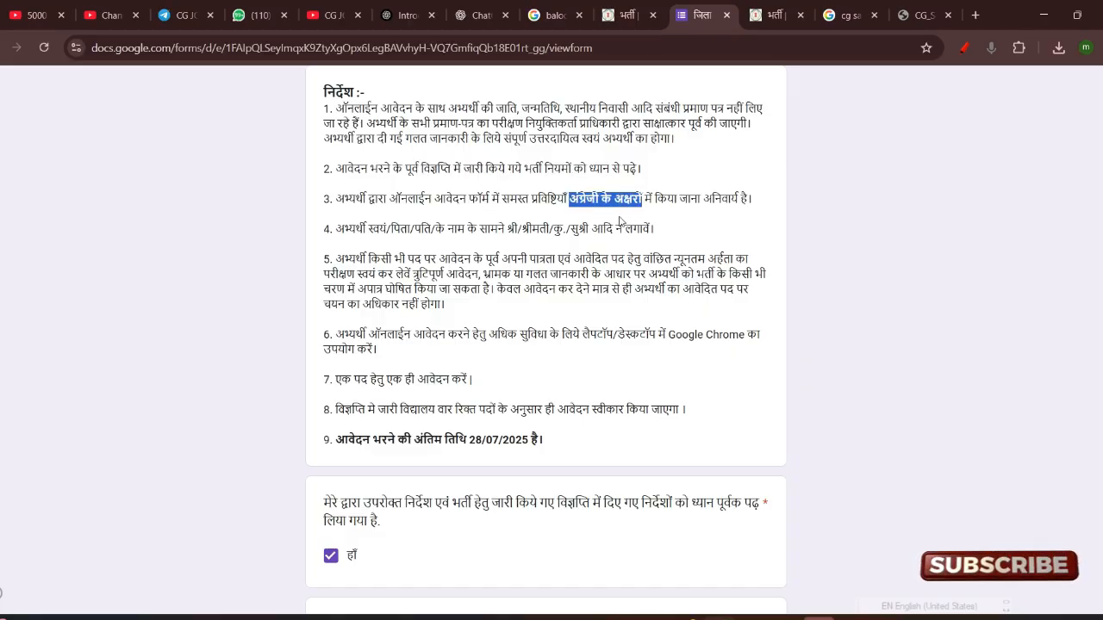
scroll(624, 217, down, 1)
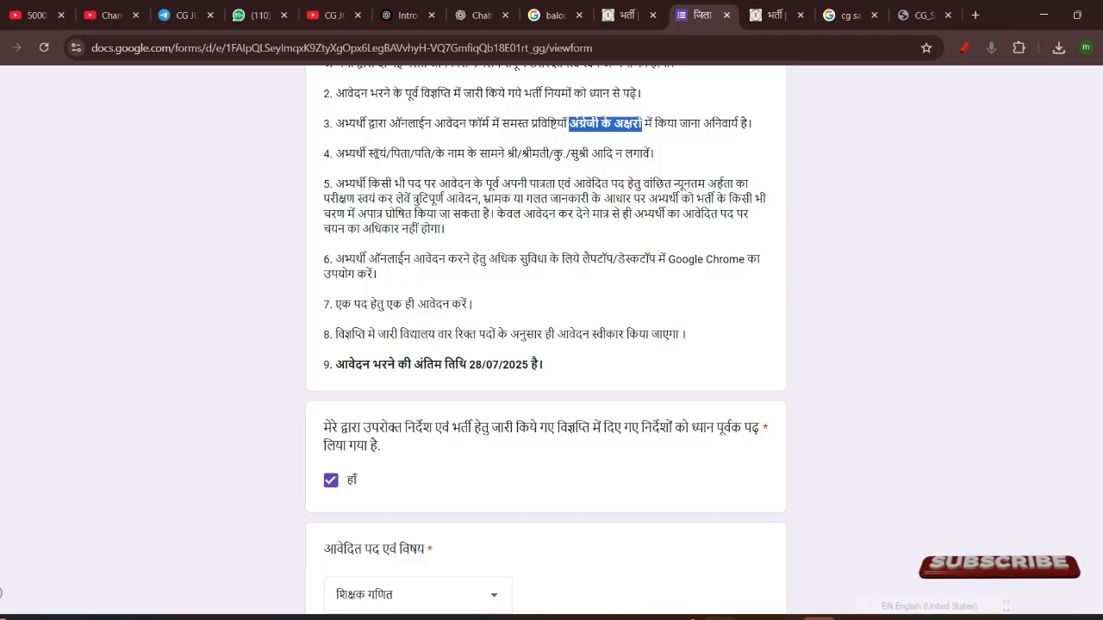
drag(391, 153, 432, 154)
click(435, 153)
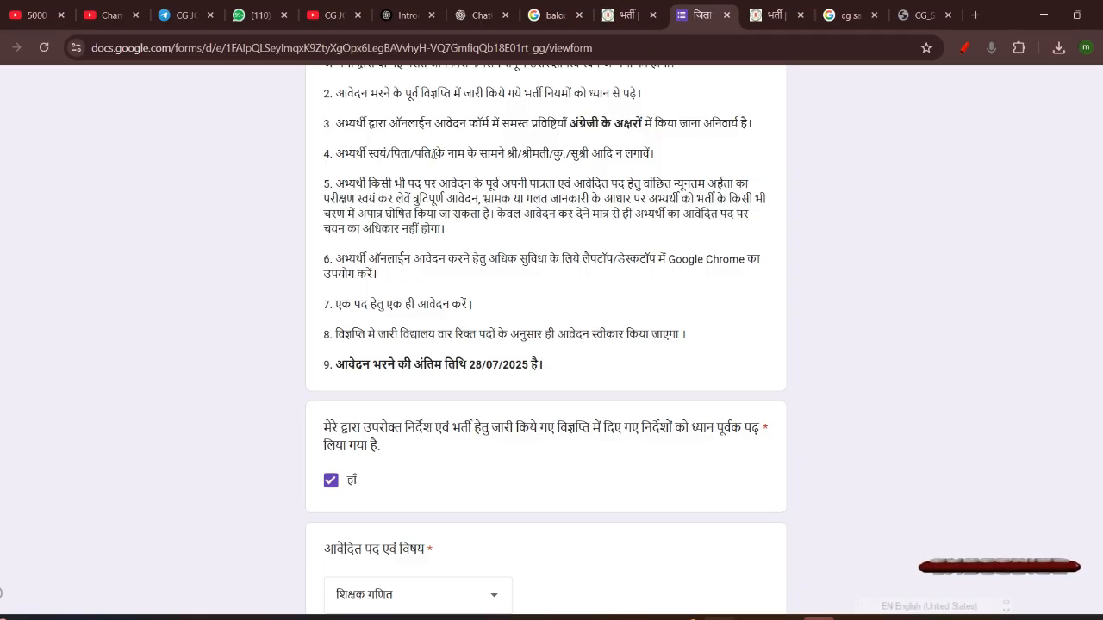
drag(507, 154, 566, 154)
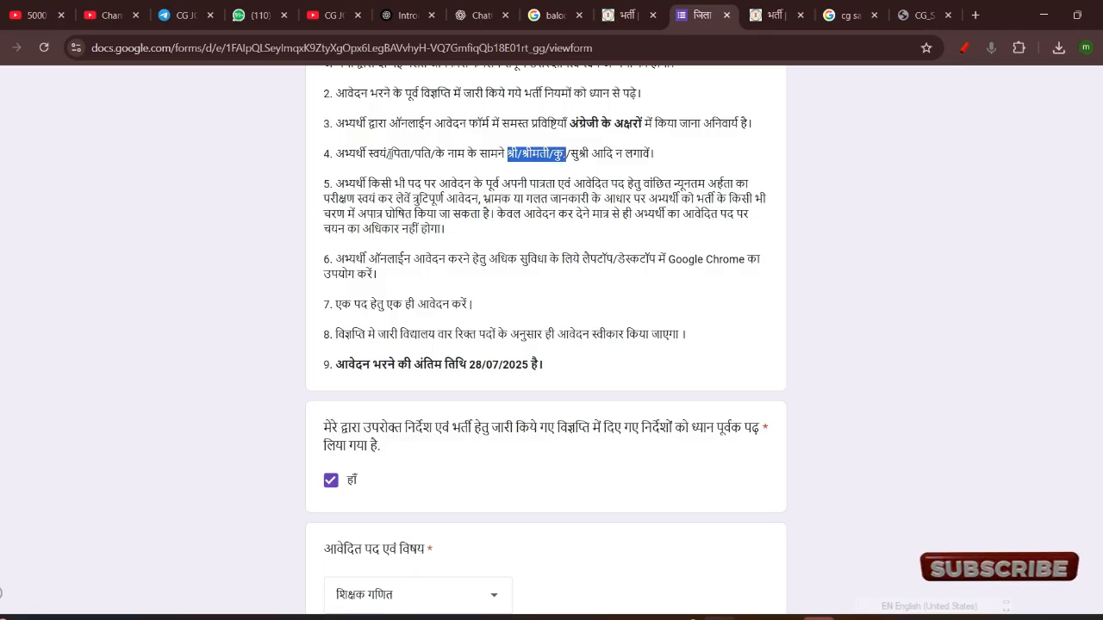
drag(387, 153, 586, 176)
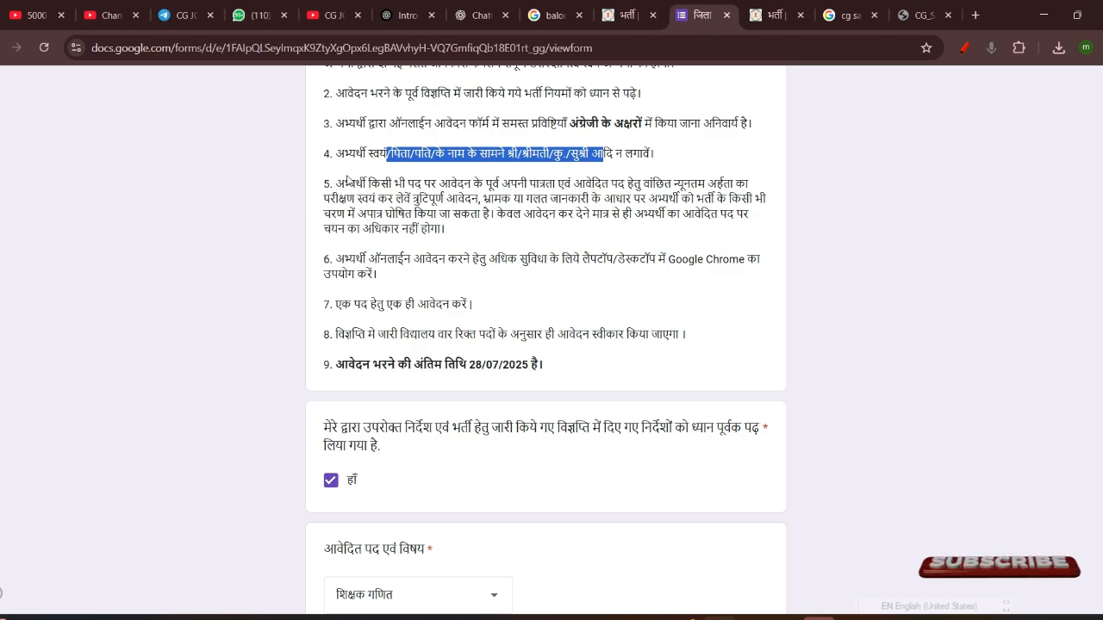
Read instructions 5 and 6 on eligibility, misleading information and using Google Chrome, highlighting their text.
drag(337, 181, 452, 228)
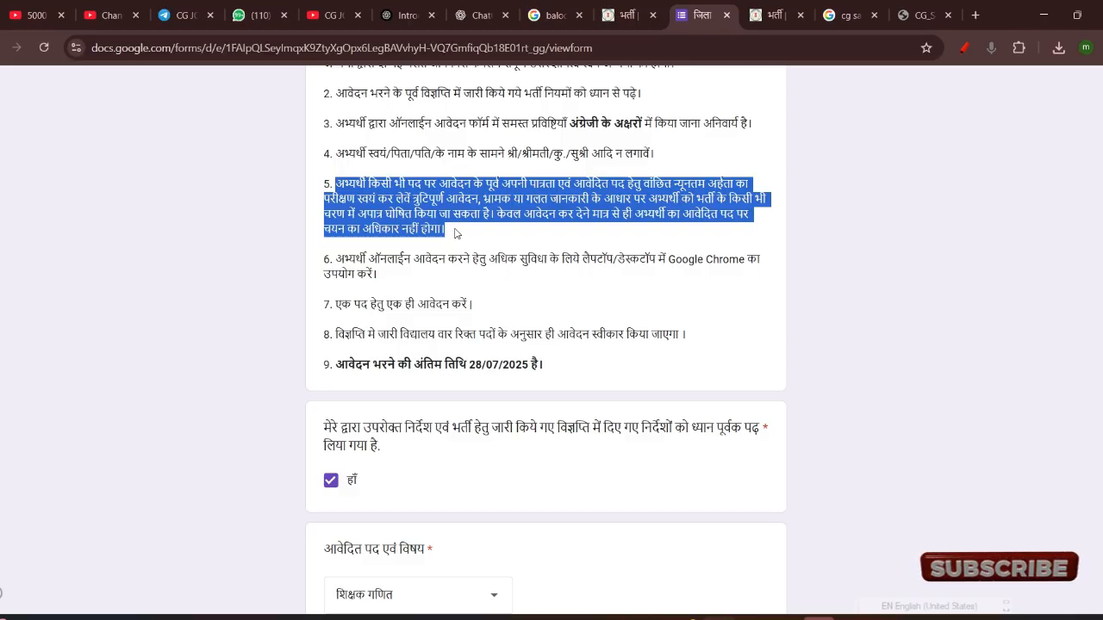
click(490, 201)
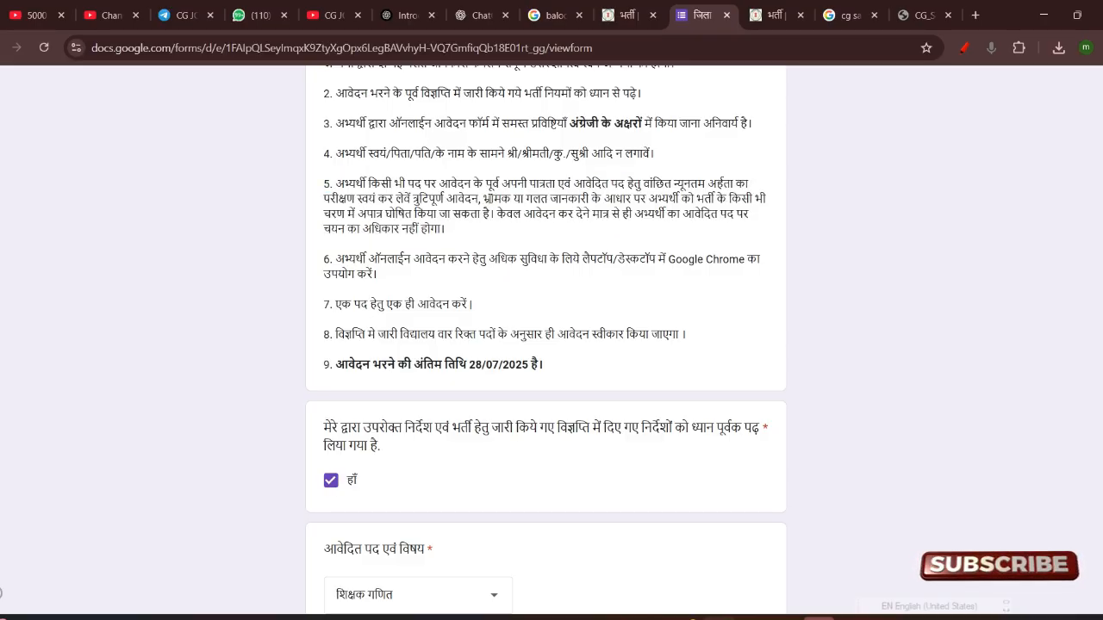
drag(484, 199, 505, 215)
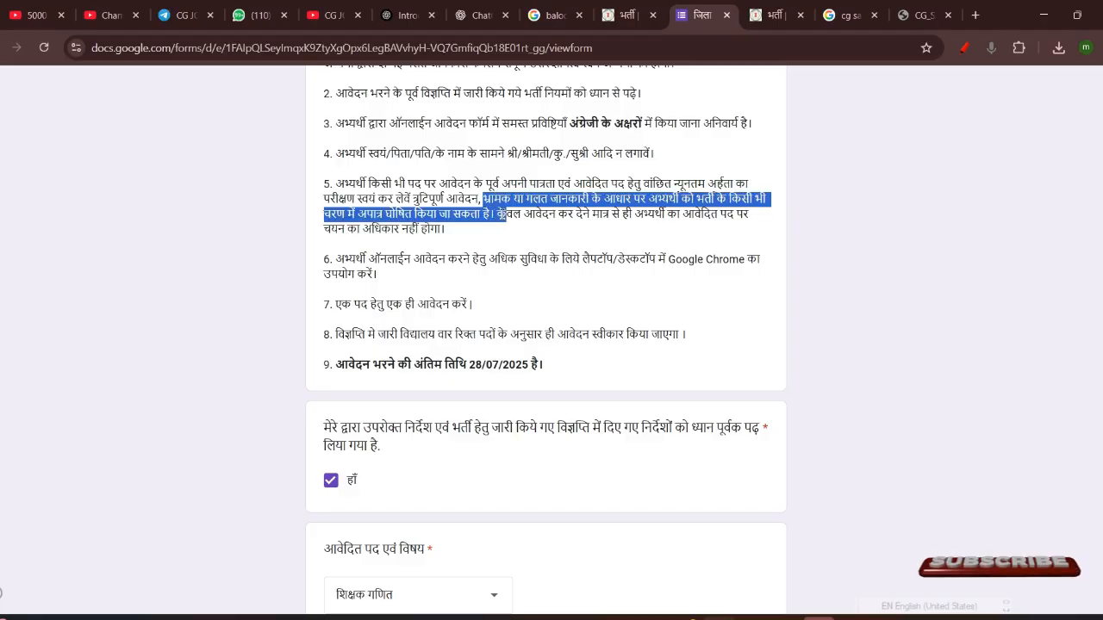
scroll(496, 207, down, 1)
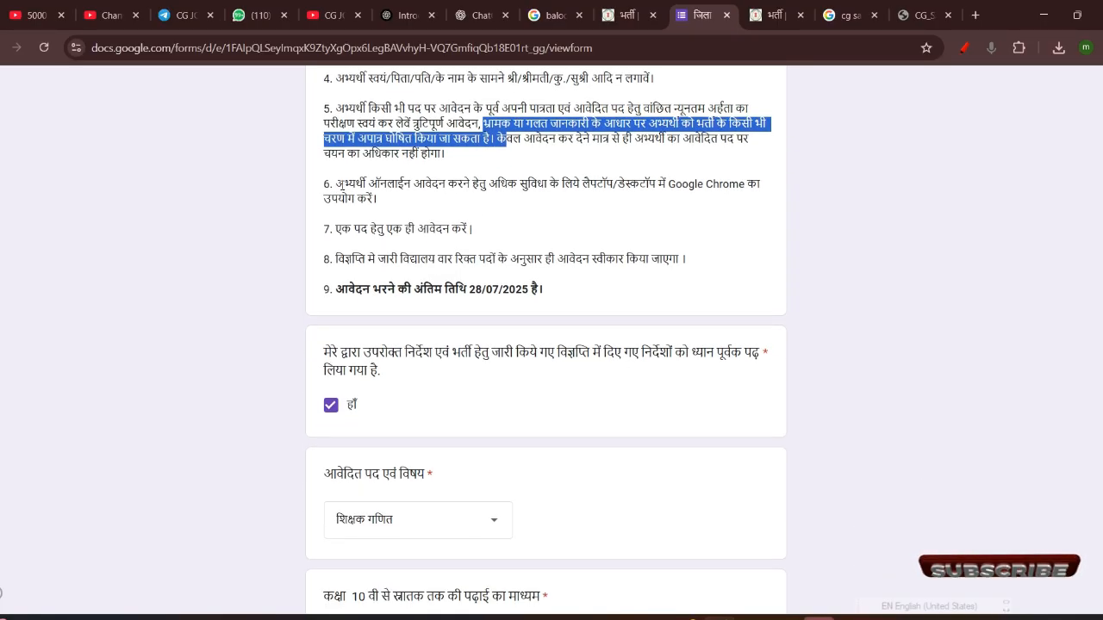
drag(336, 184, 731, 184)
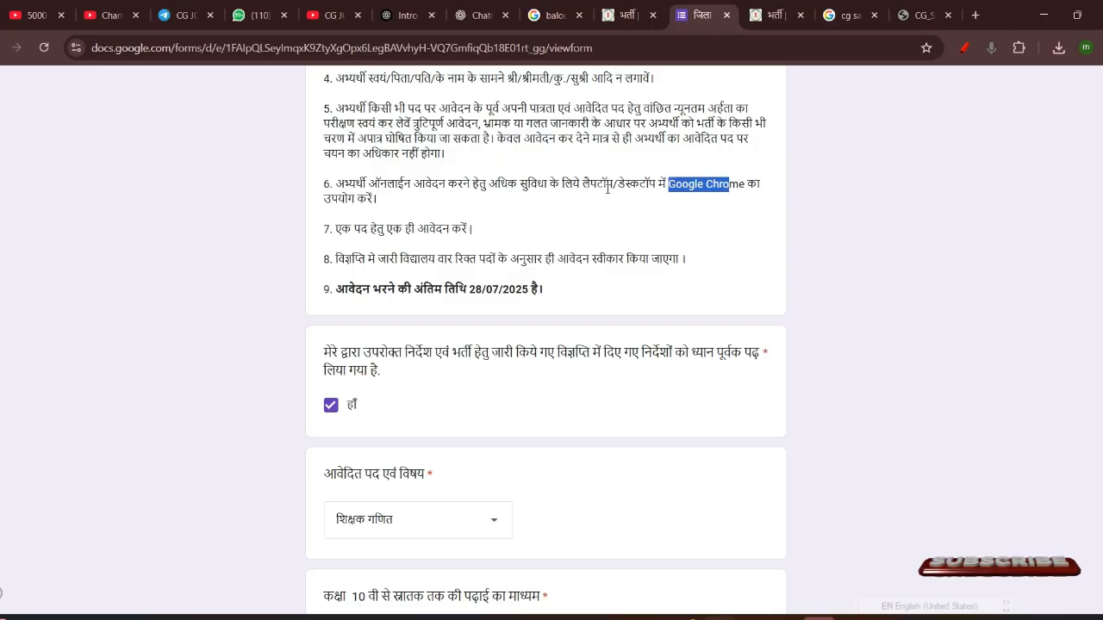
Read instructions 6 and 7 on Google Chrome use and one application per post, highlighting their text.
drag(379, 199, 338, 183)
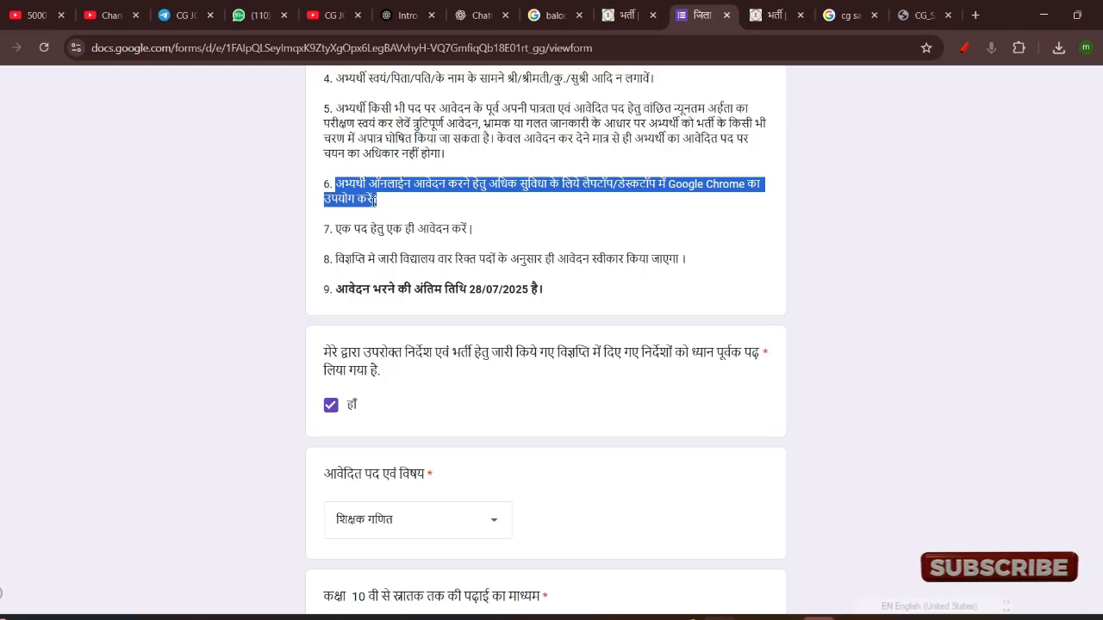
drag(333, 229, 471, 229)
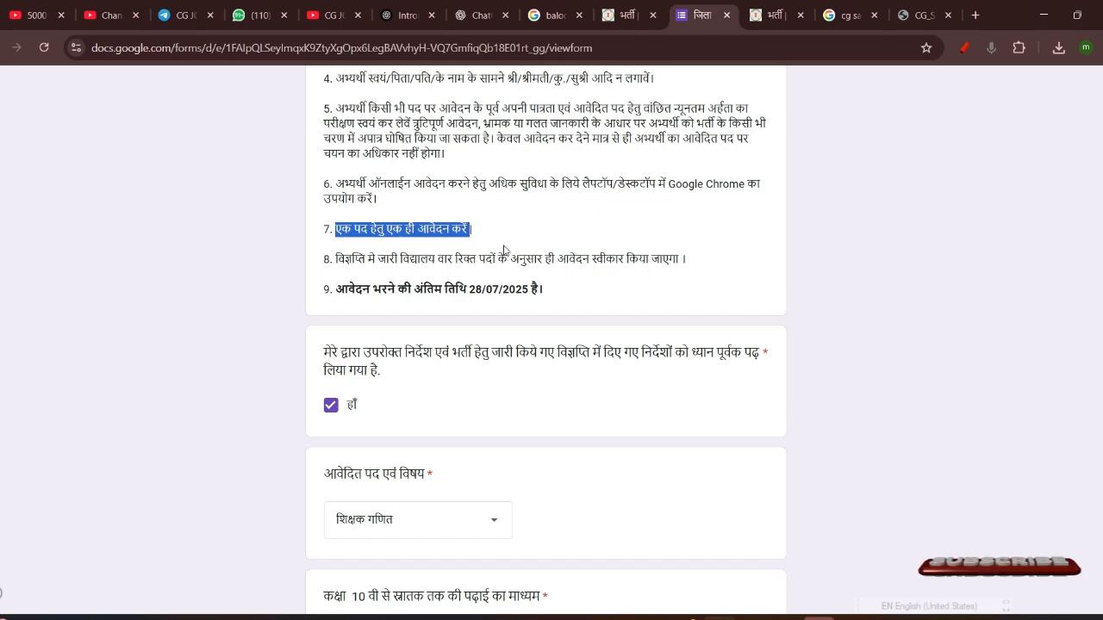
scroll(505, 250, down, 3)
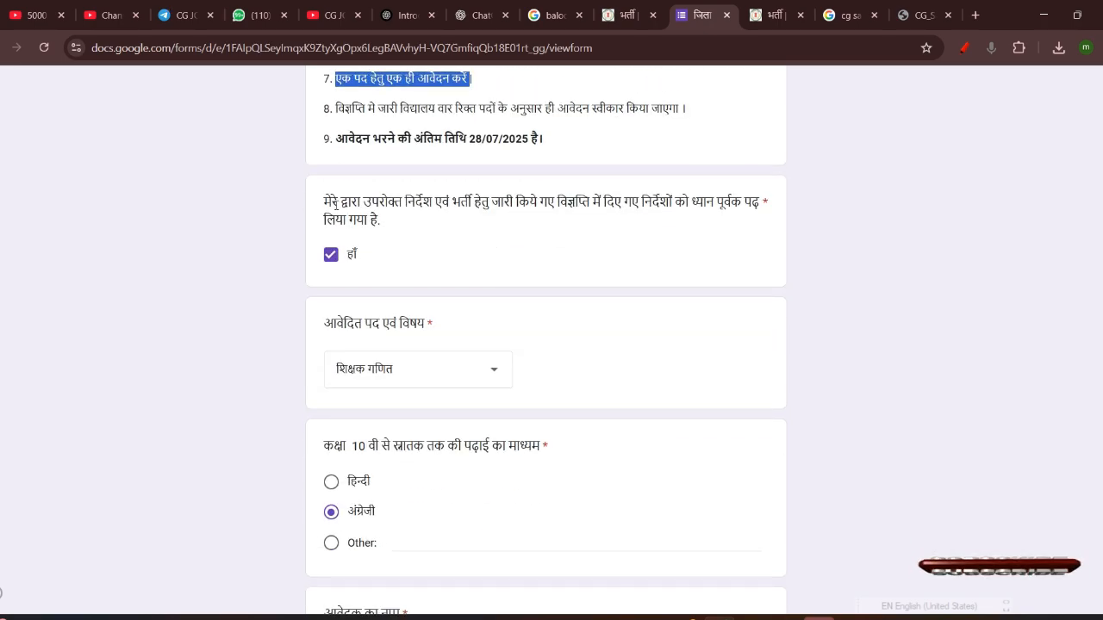
Clear and re-tick हाँ in the instructions declaration, and toggle the option to record the email with the response.
drag(325, 205, 401, 205)
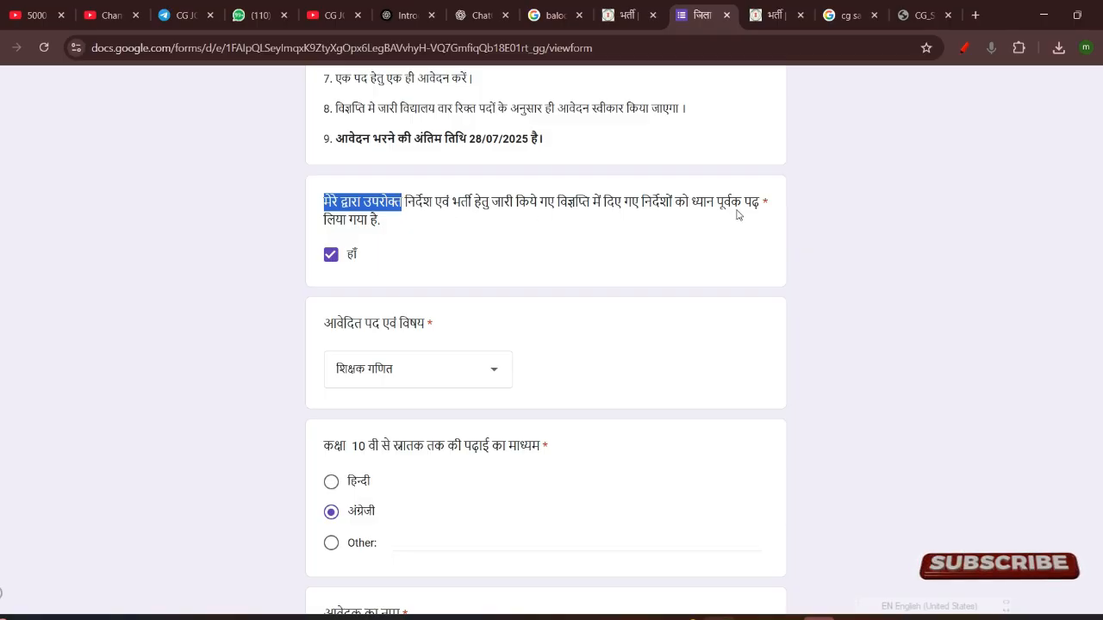
click(329, 255)
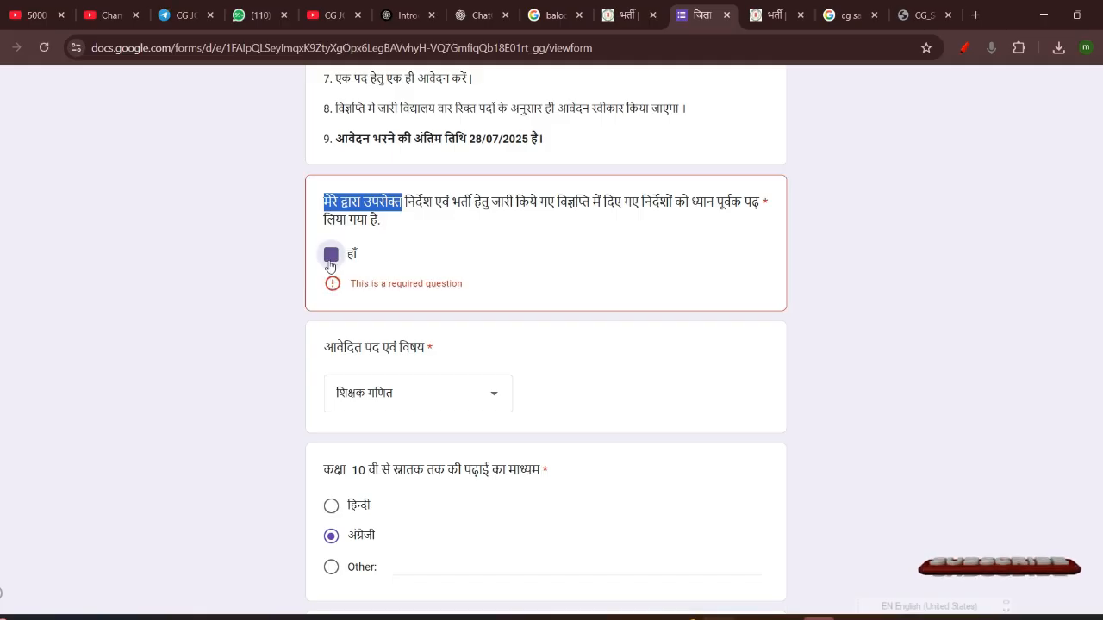
click(331, 256)
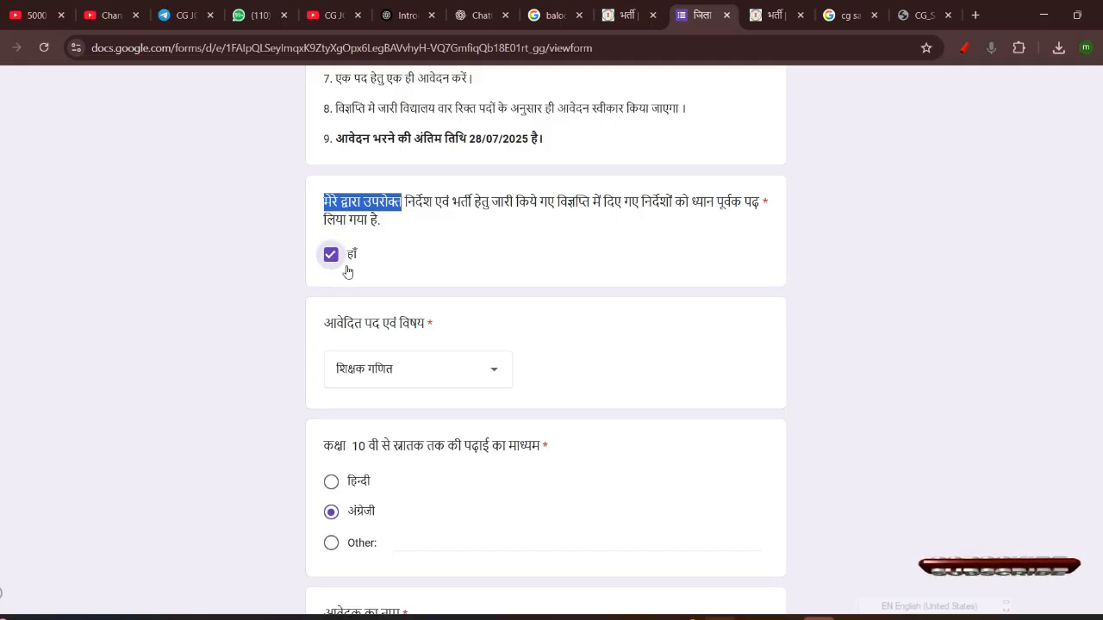
scroll(371, 287, up, 4)
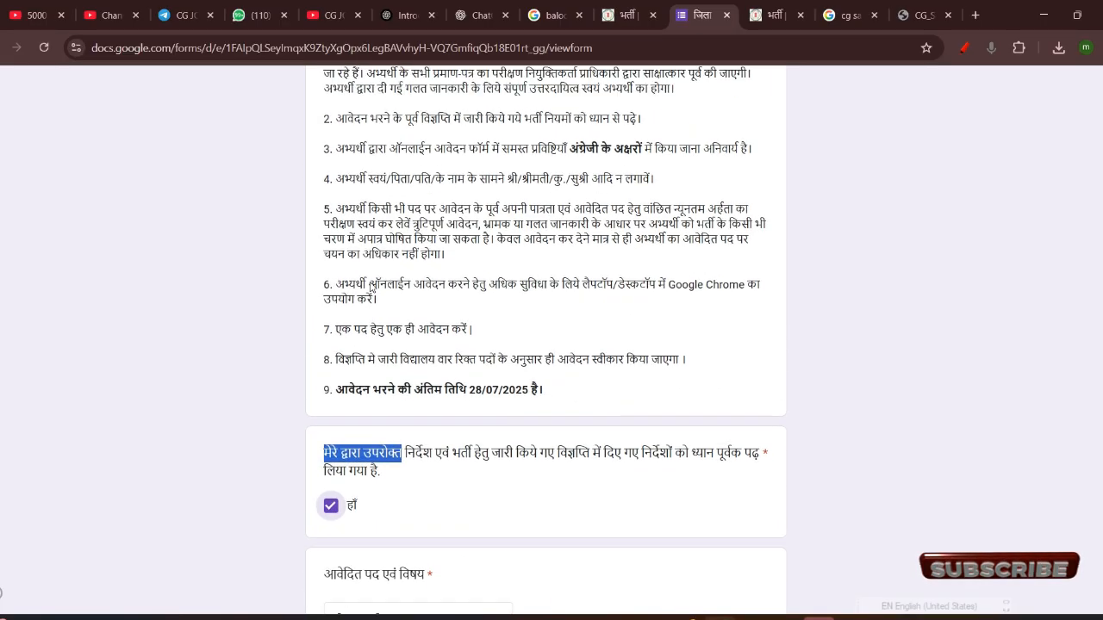
click(335, 102)
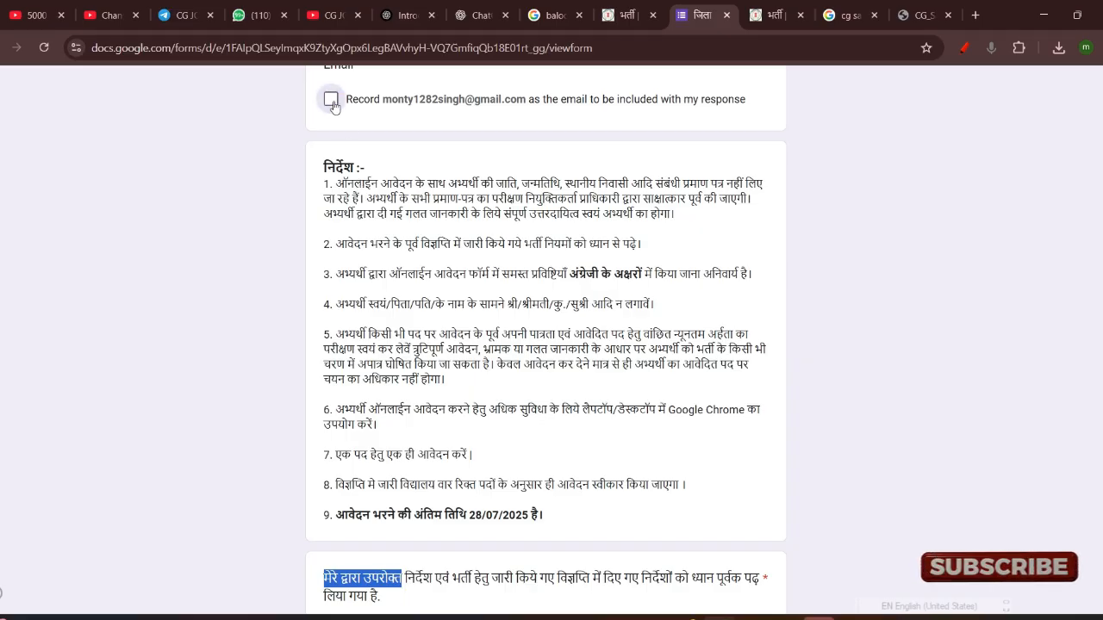
click(334, 102)
Choose शिक्षक गणित as the post and subject applied for (आवेदित पद एवं विषय).
scroll(389, 327, down, 4)
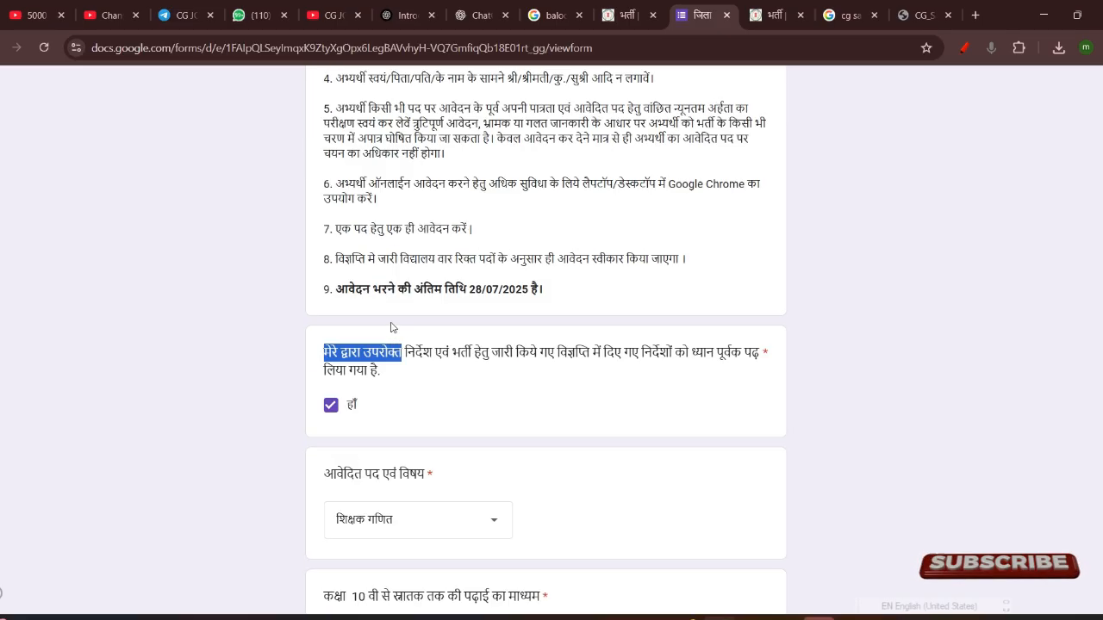
scroll(339, 281, down, 2)
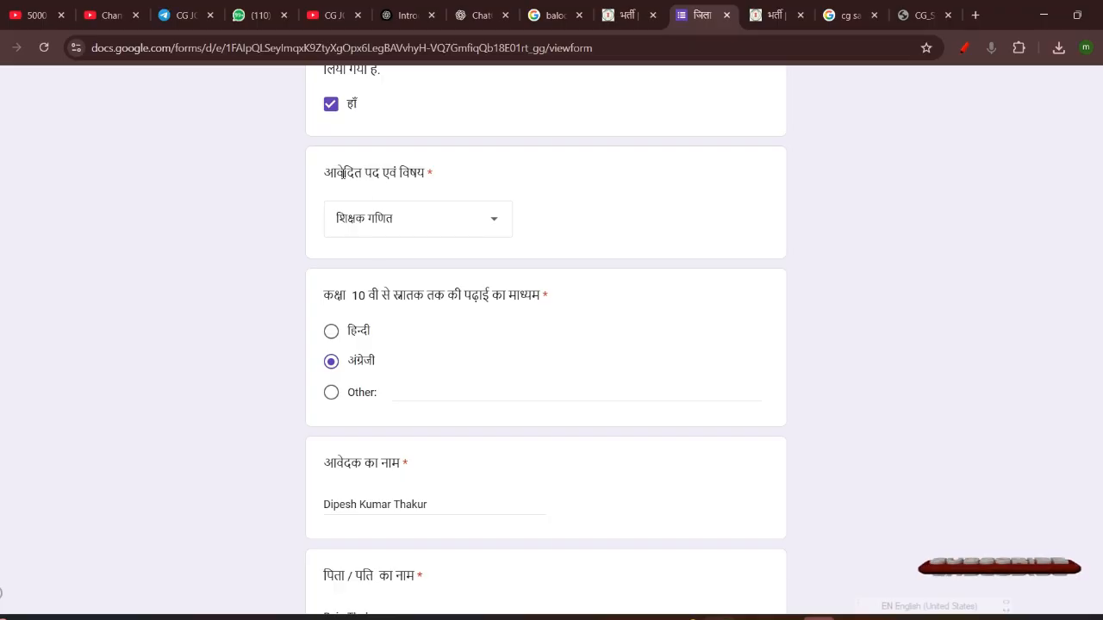
drag(328, 173, 426, 175)
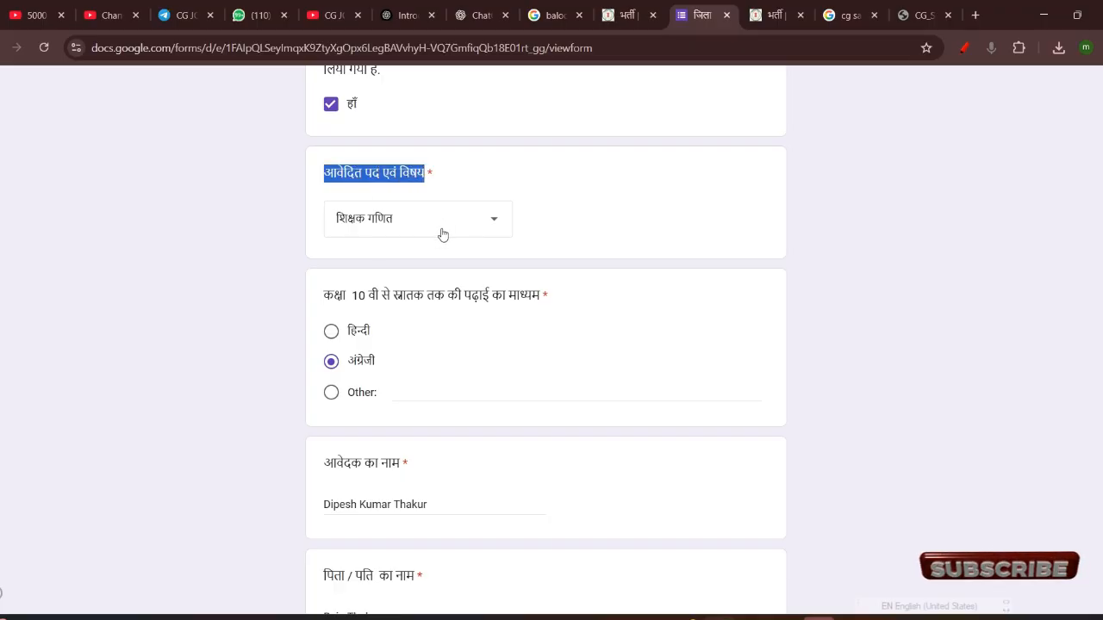
click(442, 234)
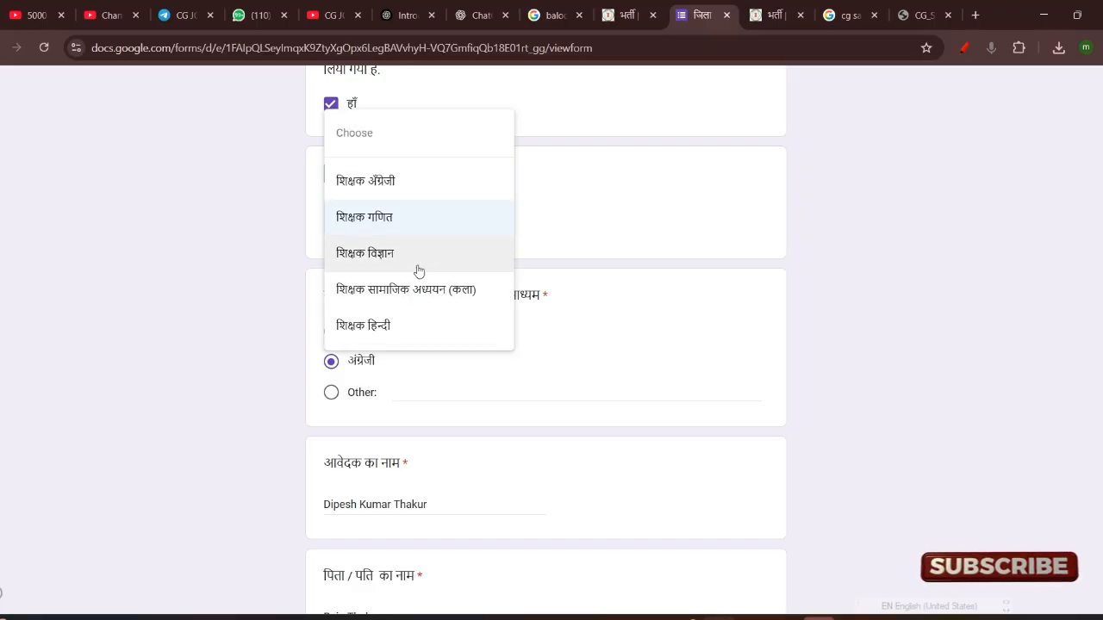
click(389, 218)
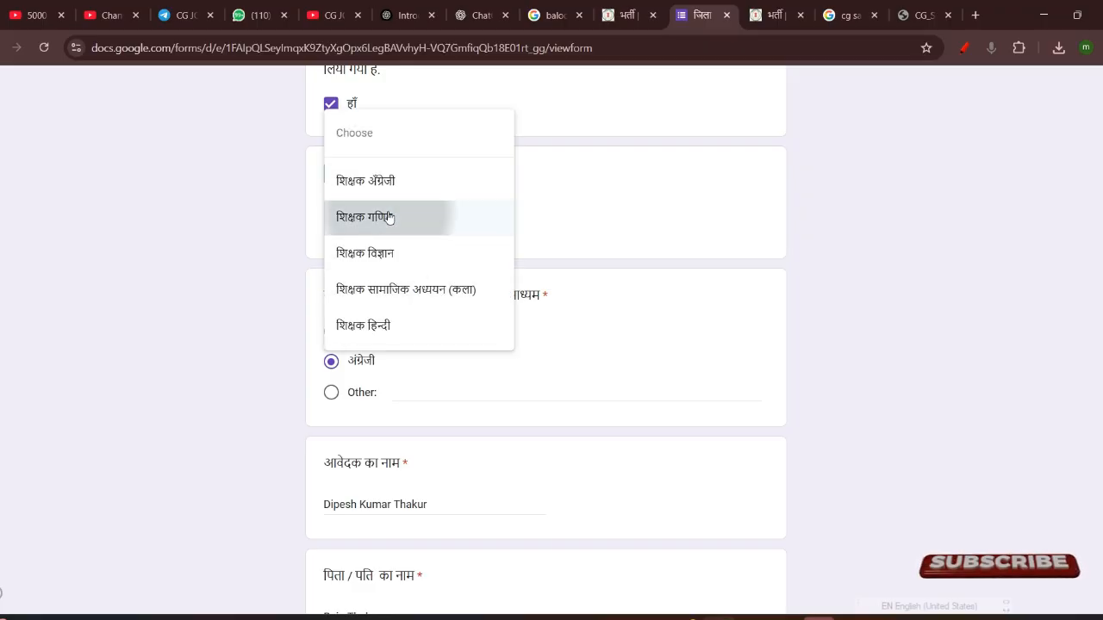
Review the question on the medium of study from Class 10 to graduation and the applicant's name field, highlighting both.
scroll(416, 278, down, 2)
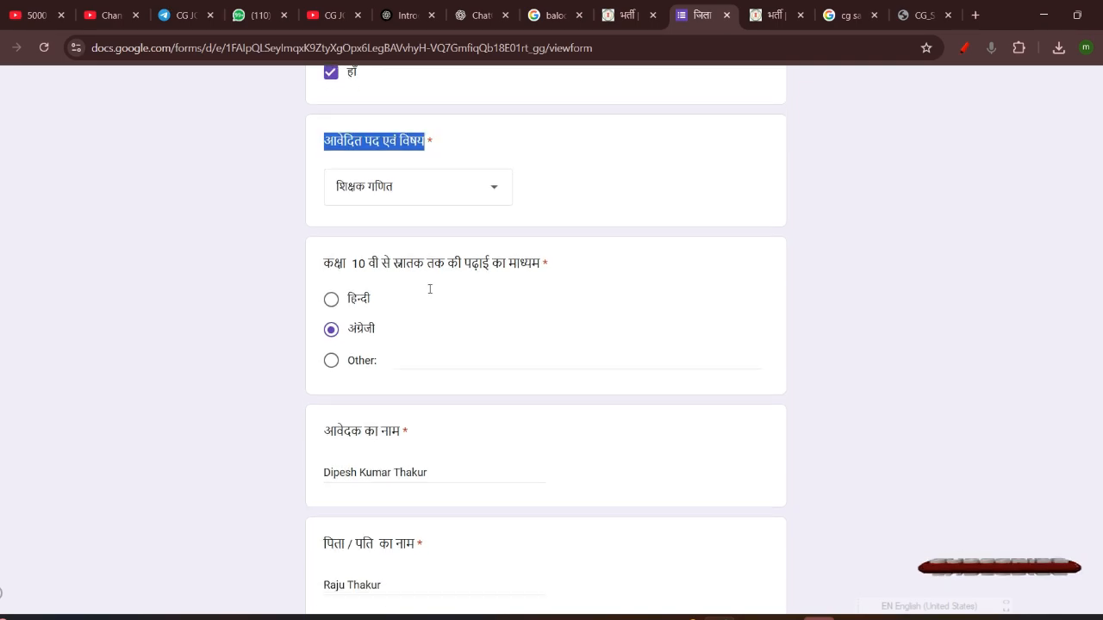
drag(324, 145, 540, 147)
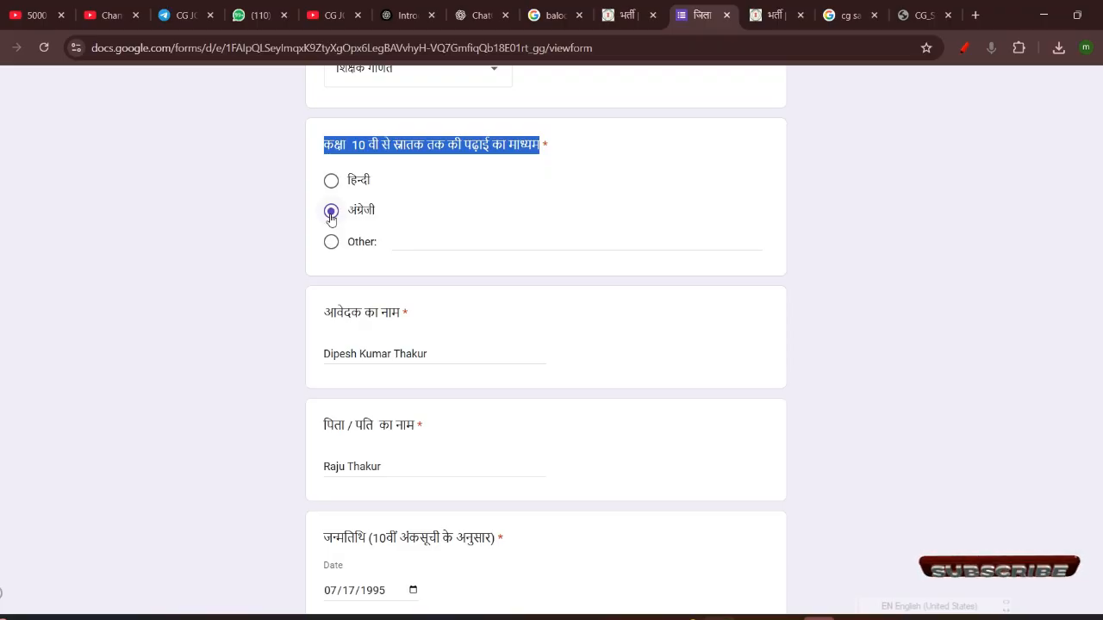
scroll(371, 231, down, 2)
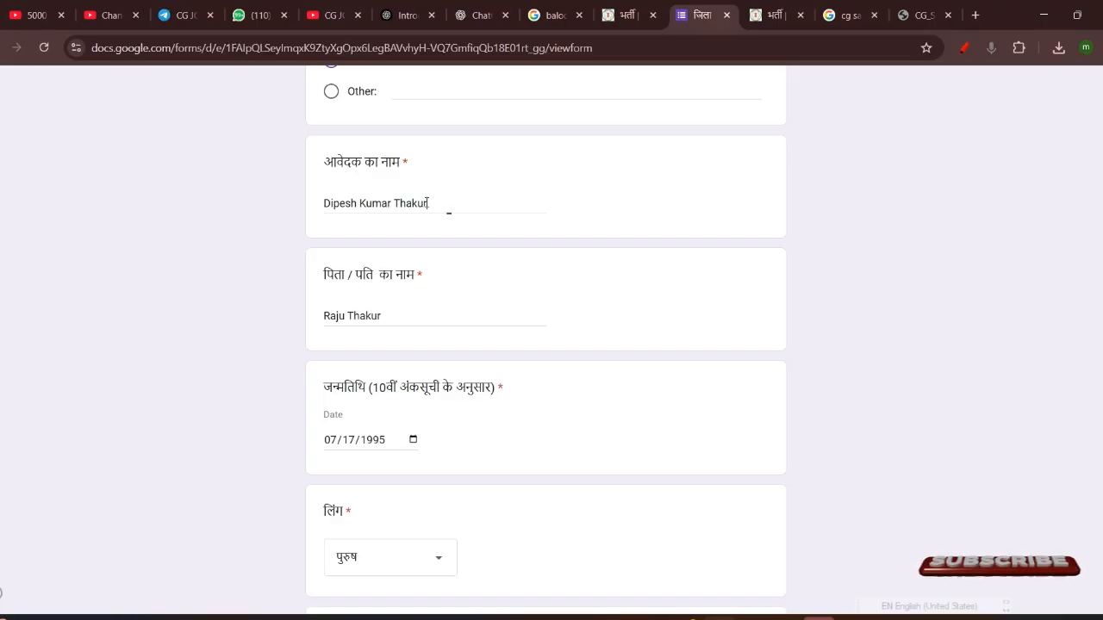
drag(428, 204, 322, 204)
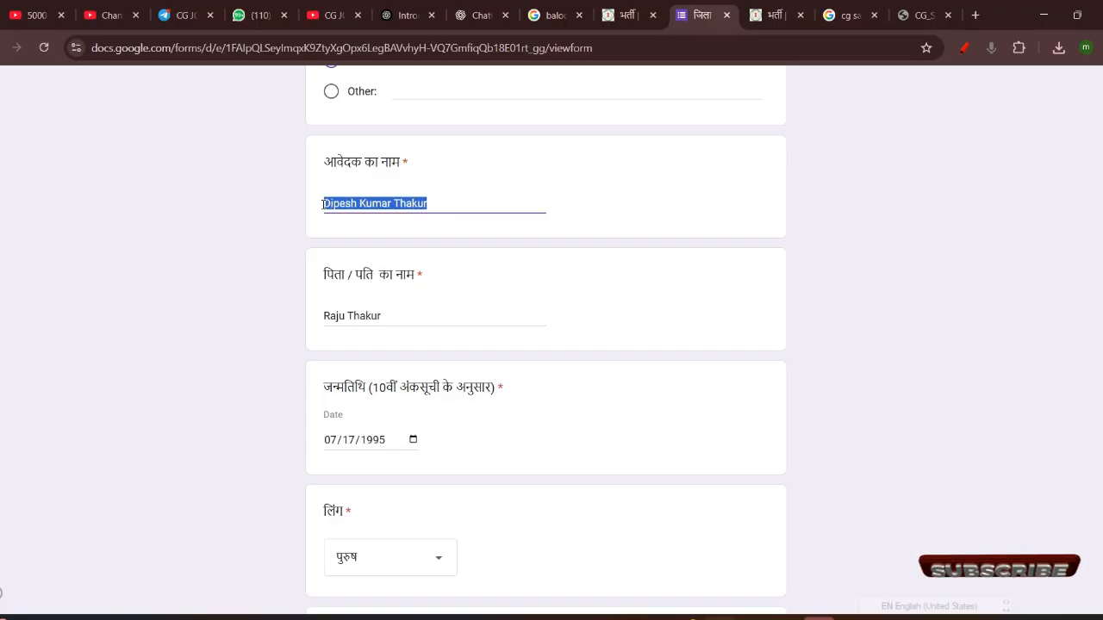
click(433, 204)
Review the father's or husband's name and the date of birth fields, selecting their contents.
scroll(439, 224, down, 1)
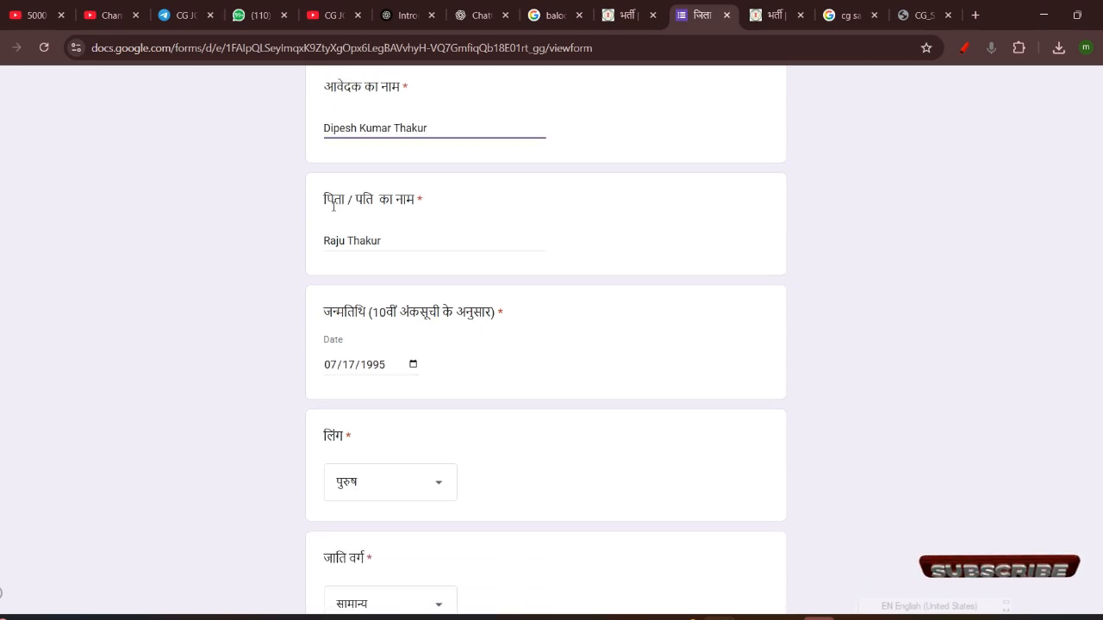
drag(382, 241, 325, 242)
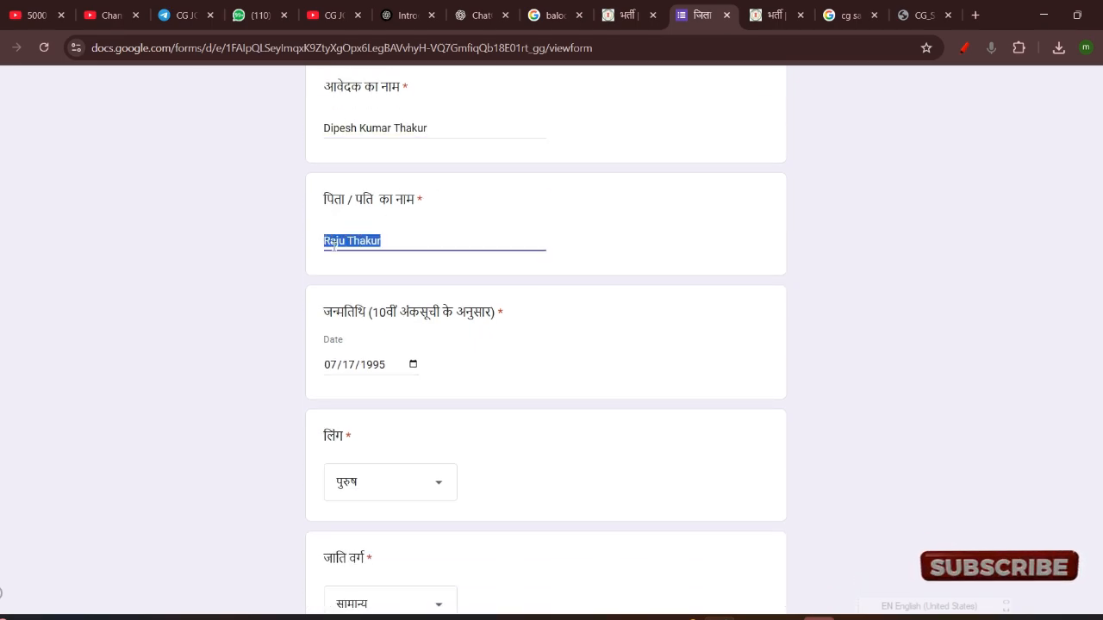
click(333, 240)
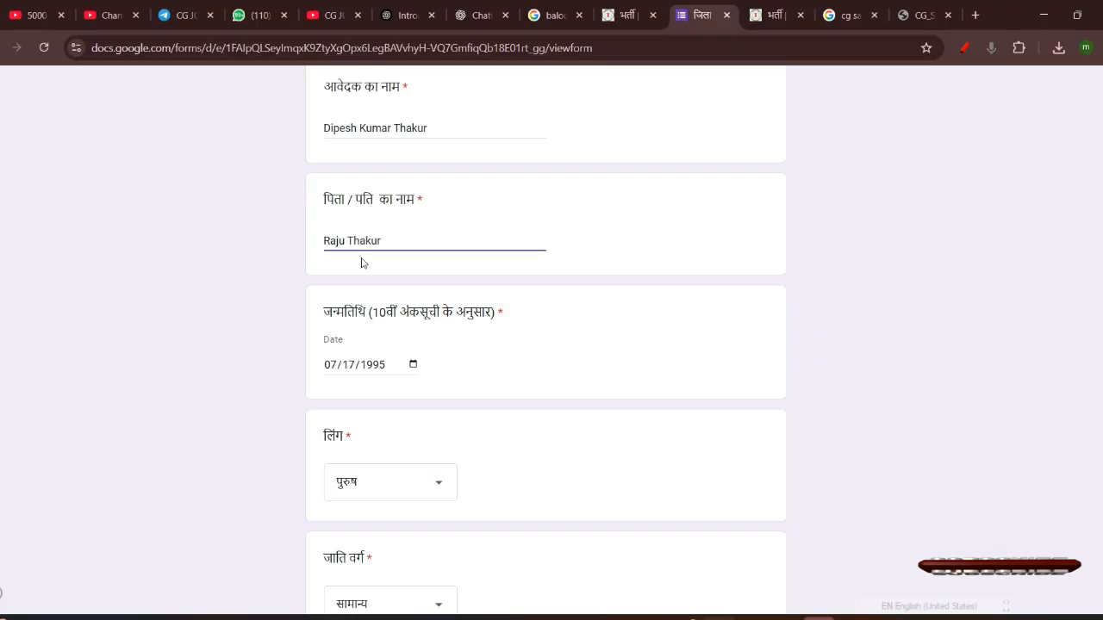
scroll(356, 258, down, 2)
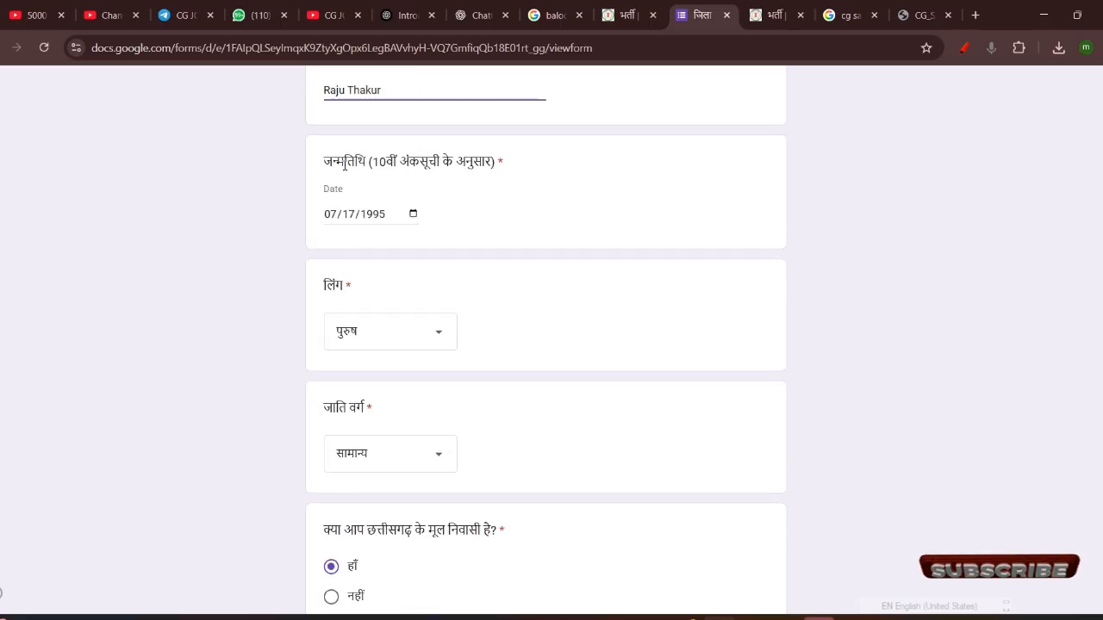
click(386, 220)
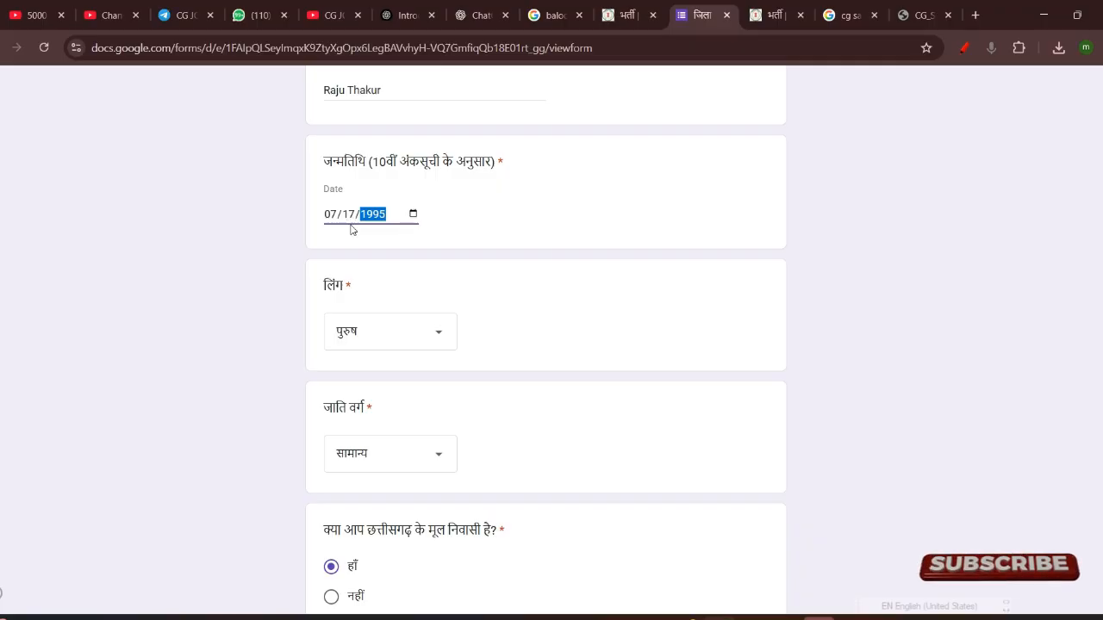
Go past the gender field and choose सामान्य as the caste category (जाति वर्ग).
scroll(345, 250, down, 2)
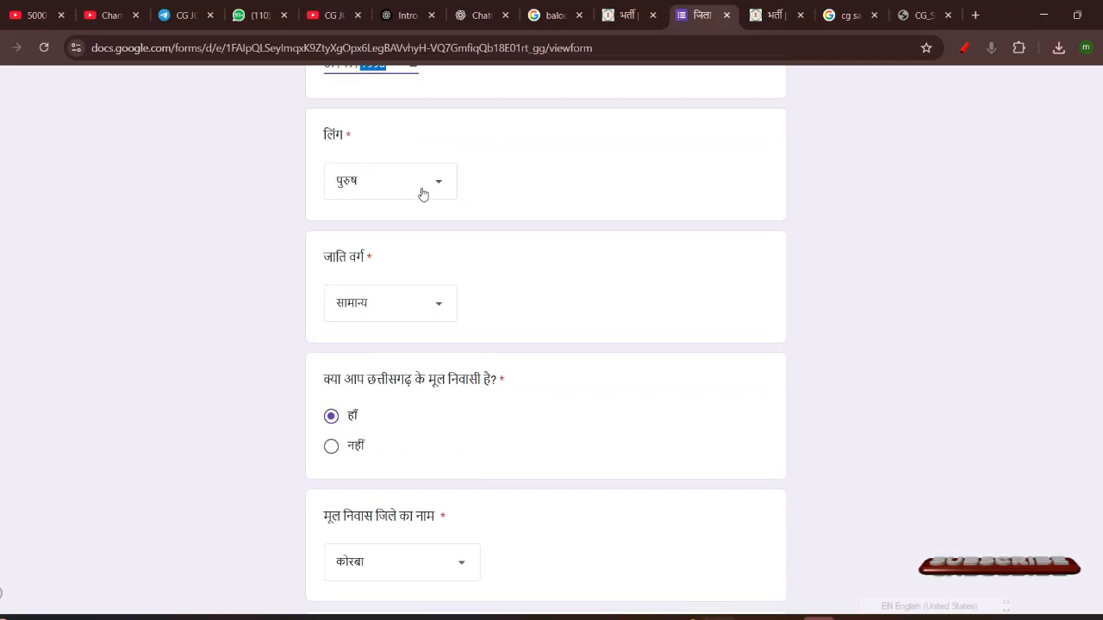
scroll(385, 278, down, 1)
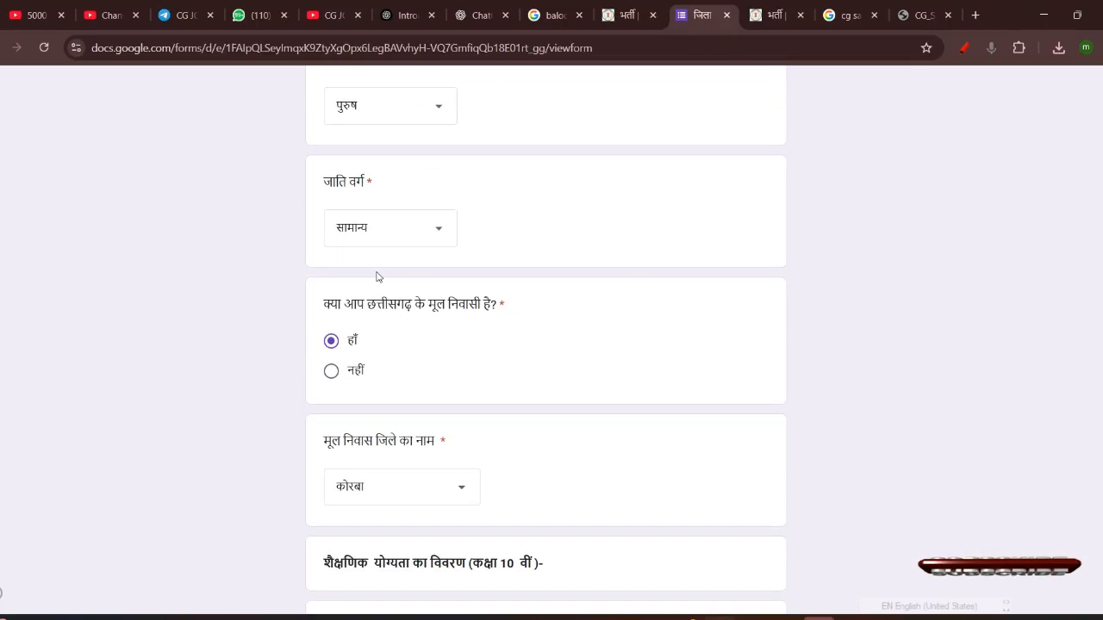
click(439, 235)
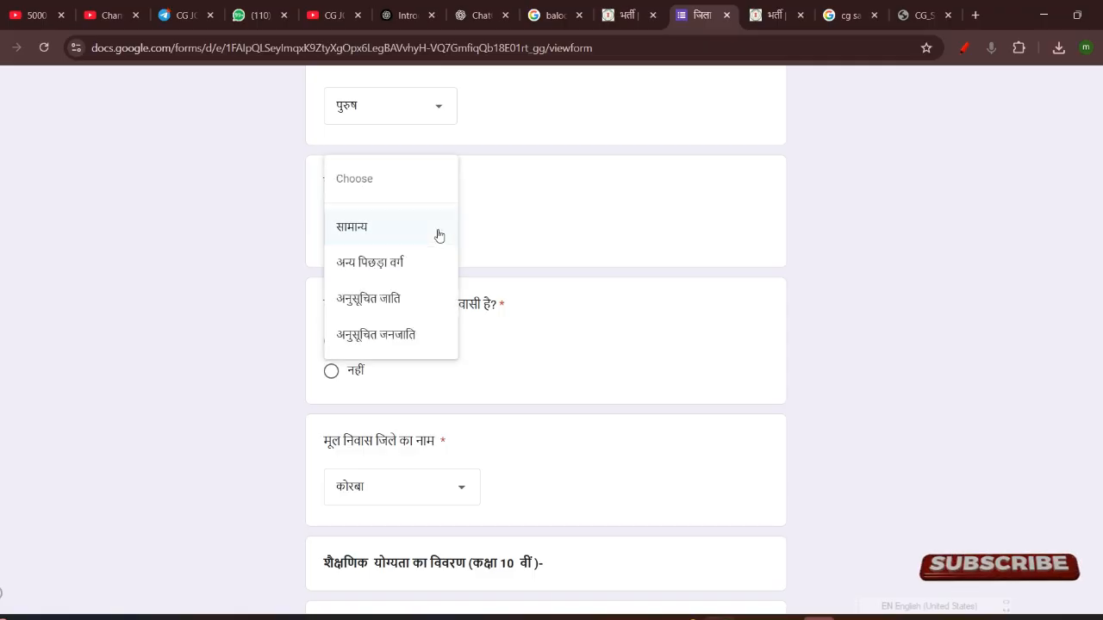
click(362, 242)
Check the Chhattisgarh domicile question and browse the home district list, closing it without changing the selection.
scroll(370, 215, down, 2)
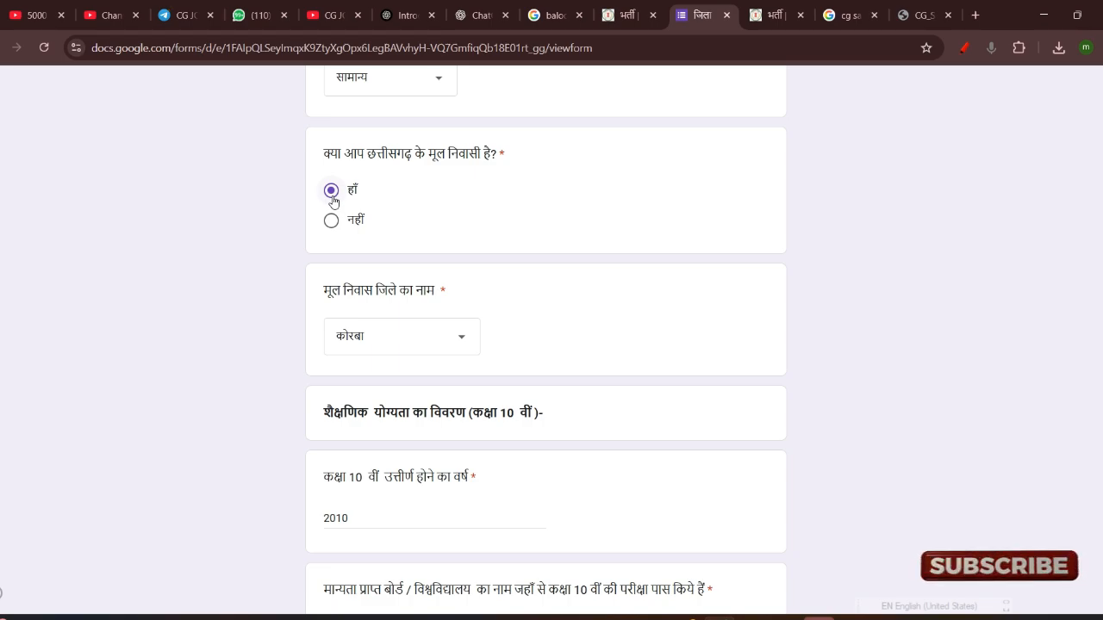
scroll(333, 200, down, 2)
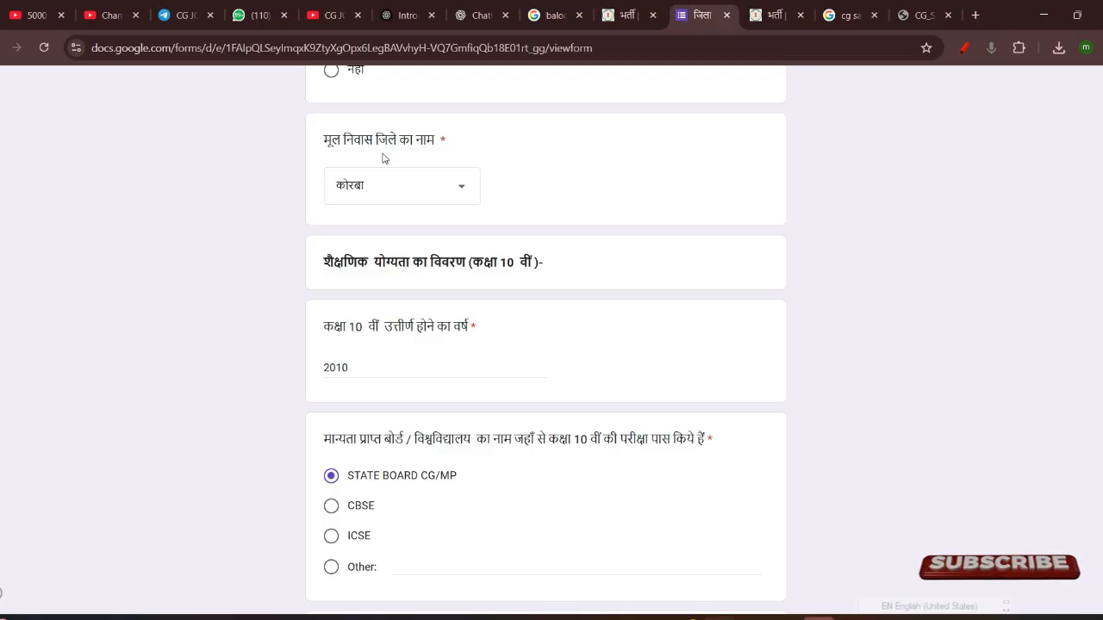
click(453, 190)
scroll(407, 292, down, 4)
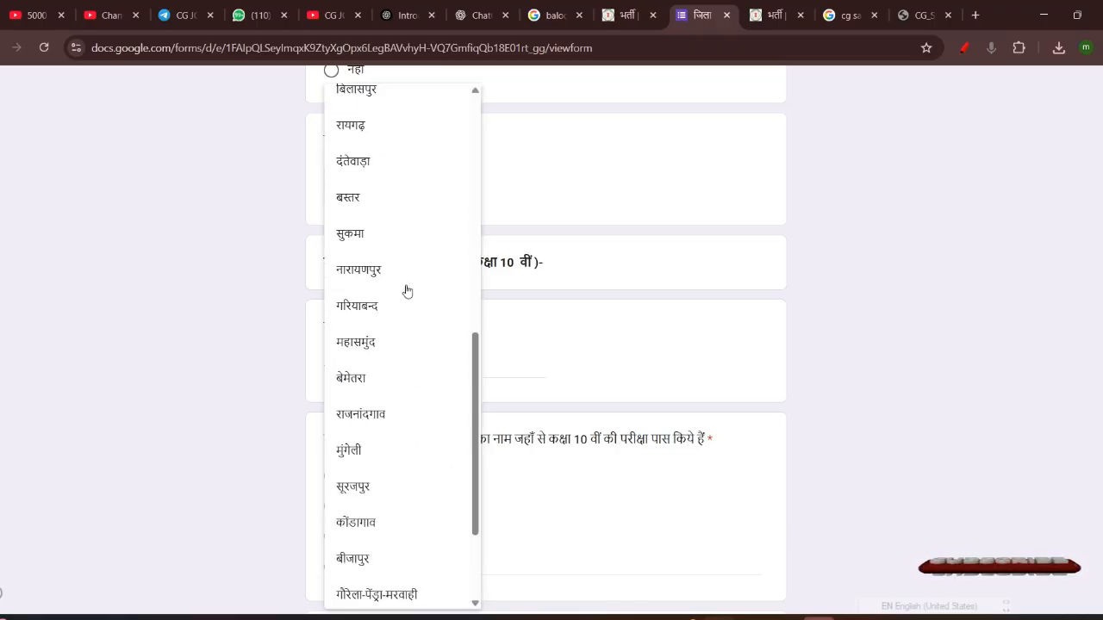
scroll(407, 290, down, 3)
scroll(405, 286, up, 8)
click(541, 210)
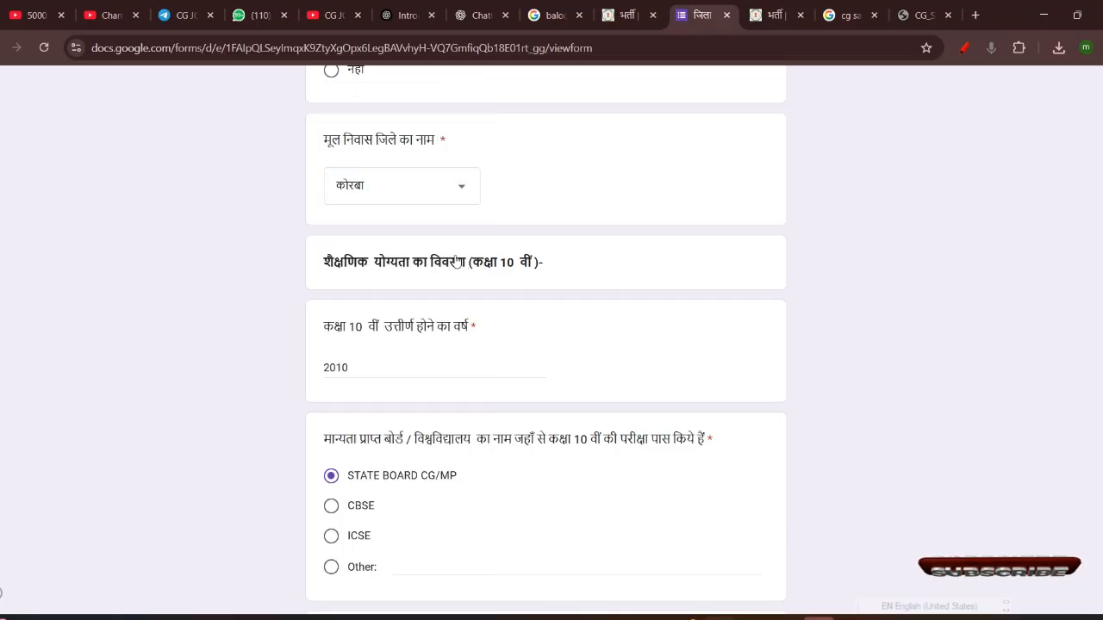
Review the Class 10 qualification section and its passing year field, highlighting the question.
scroll(457, 261, down, 4)
scroll(454, 248, up, 3)
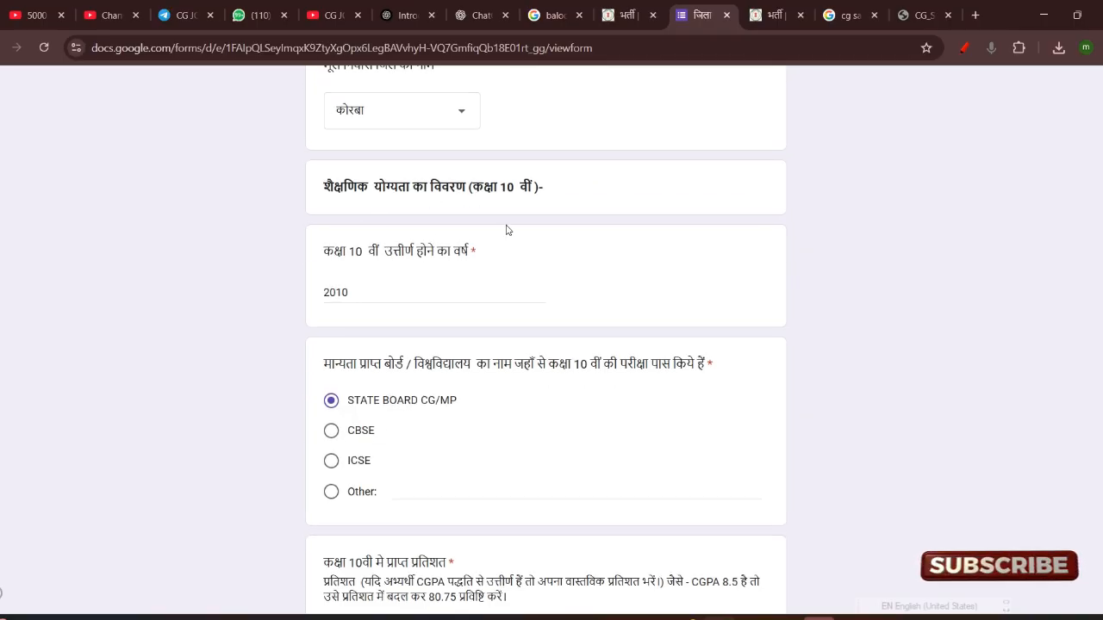
drag(324, 246, 466, 250)
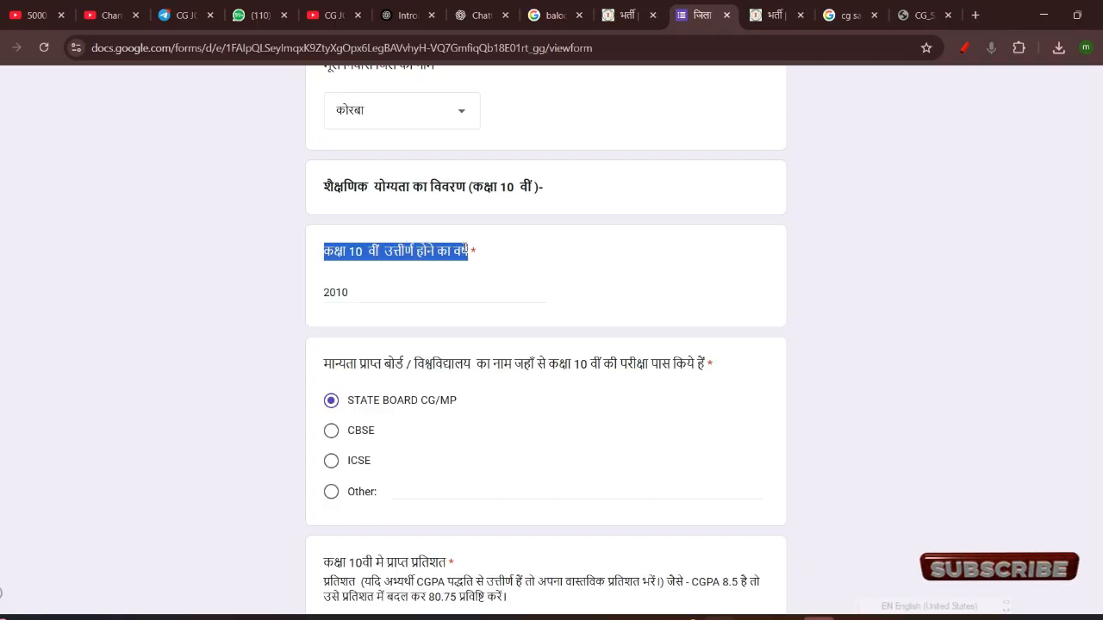
click(363, 292)
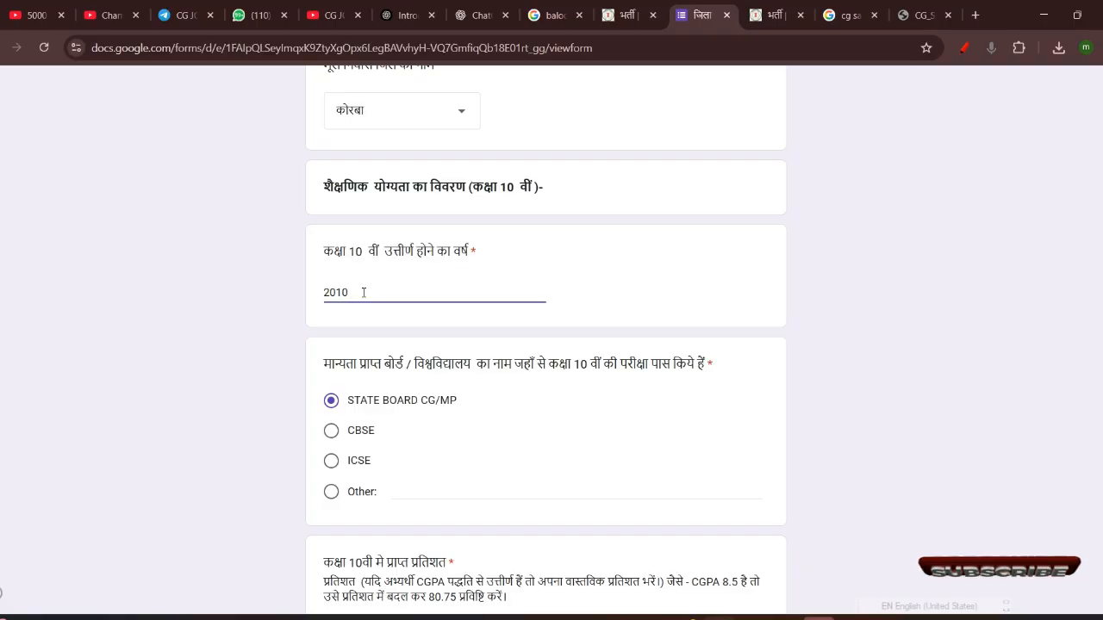
Try the Other option for the Class 10 board, and return the selection to STATE BOARD CG/MP.
scroll(364, 292, down, 3)
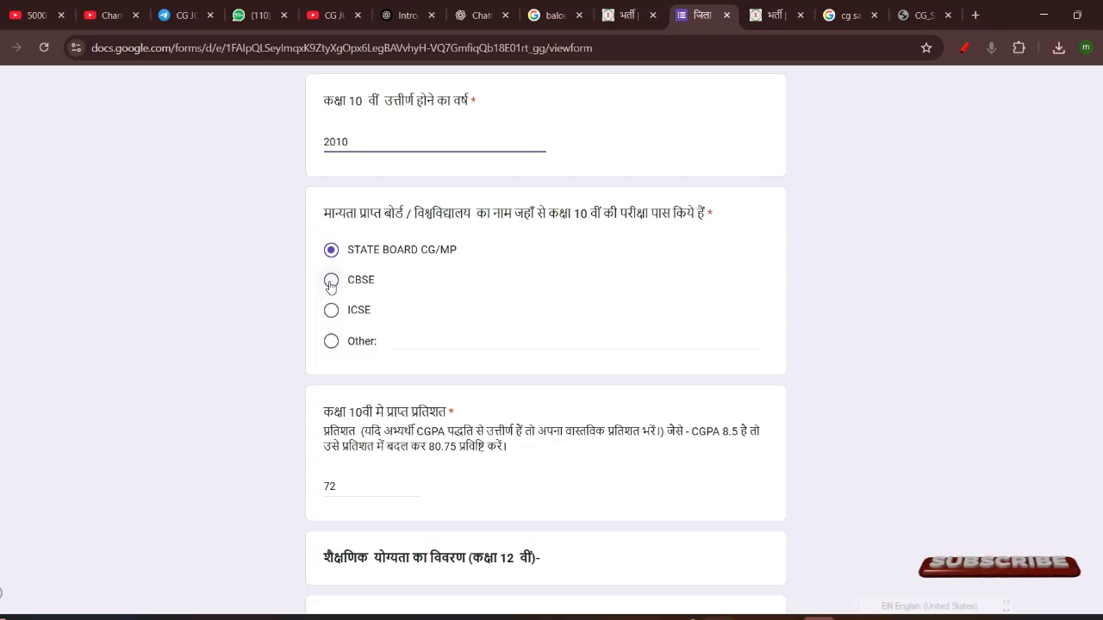
click(331, 341)
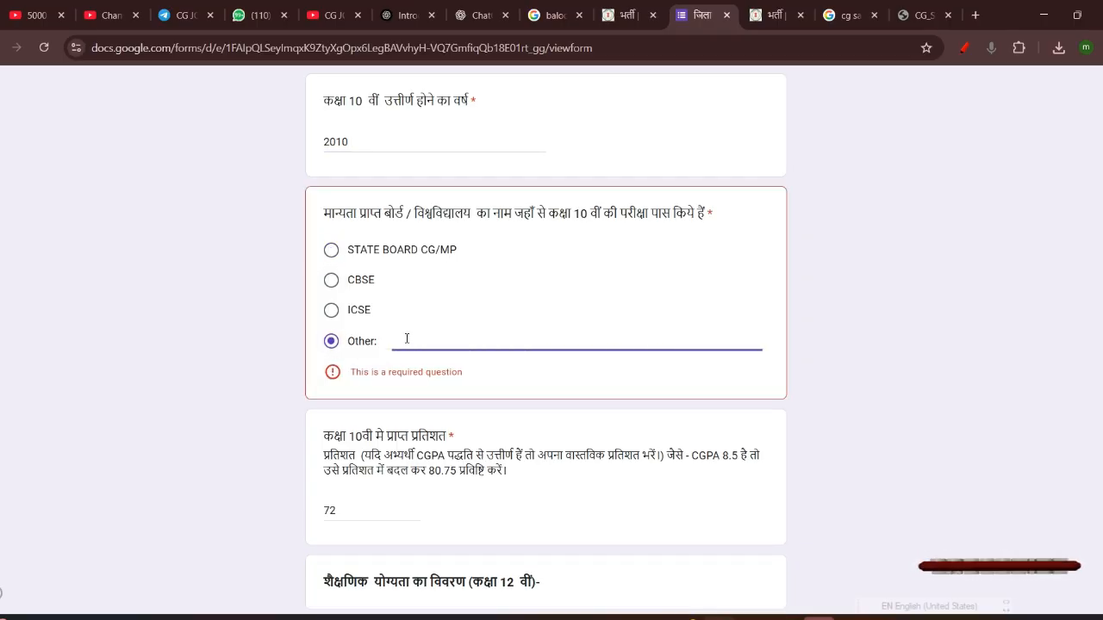
click(330, 250)
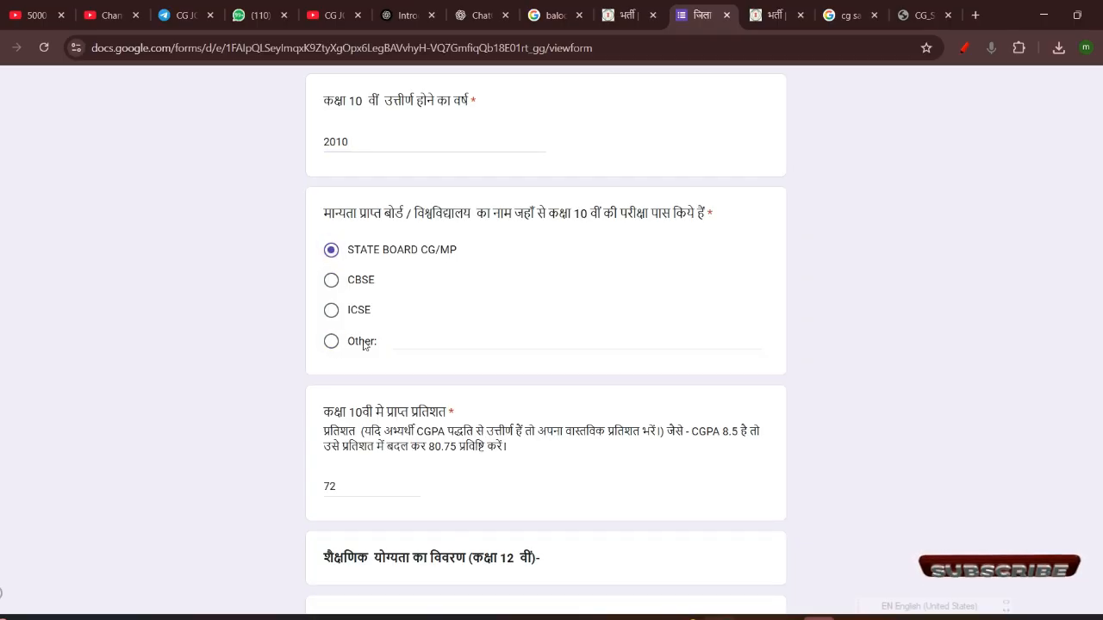
Review the Class 10 percentage question and its CGPA conversion note, placing the cursor in the answer field.
scroll(371, 340, down, 2)
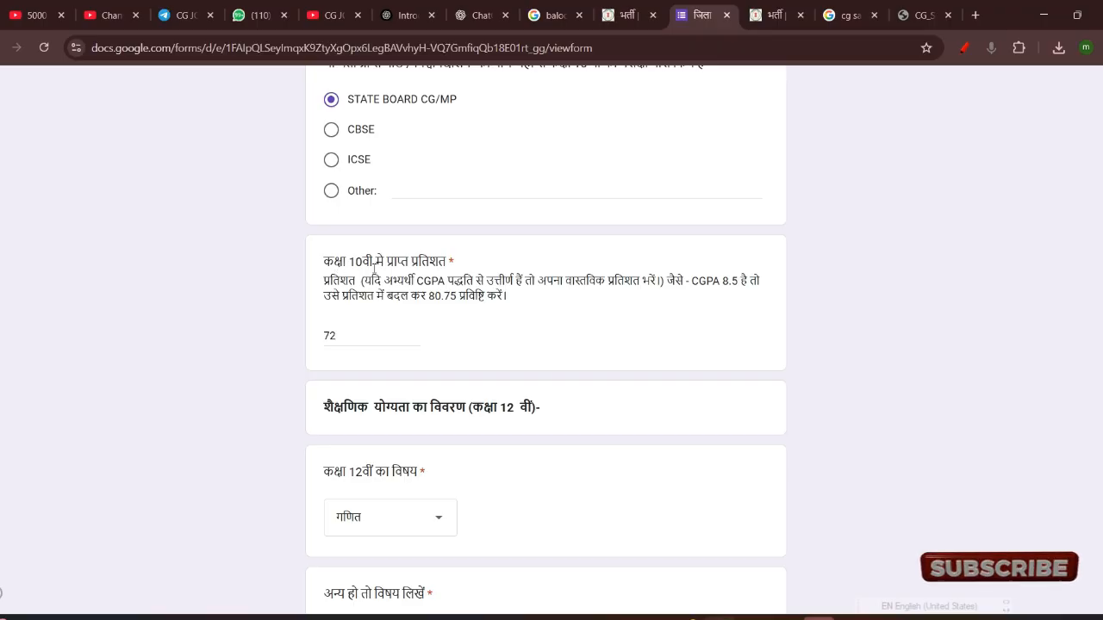
click(342, 335)
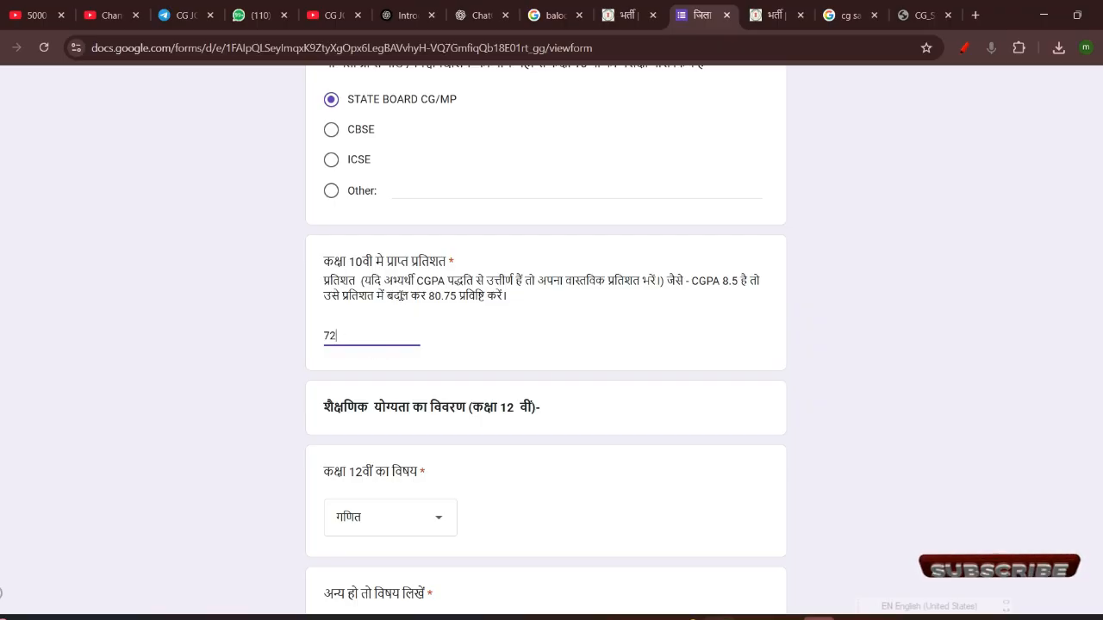
scroll(396, 375, down, 1)
scroll(396, 376, down, 1)
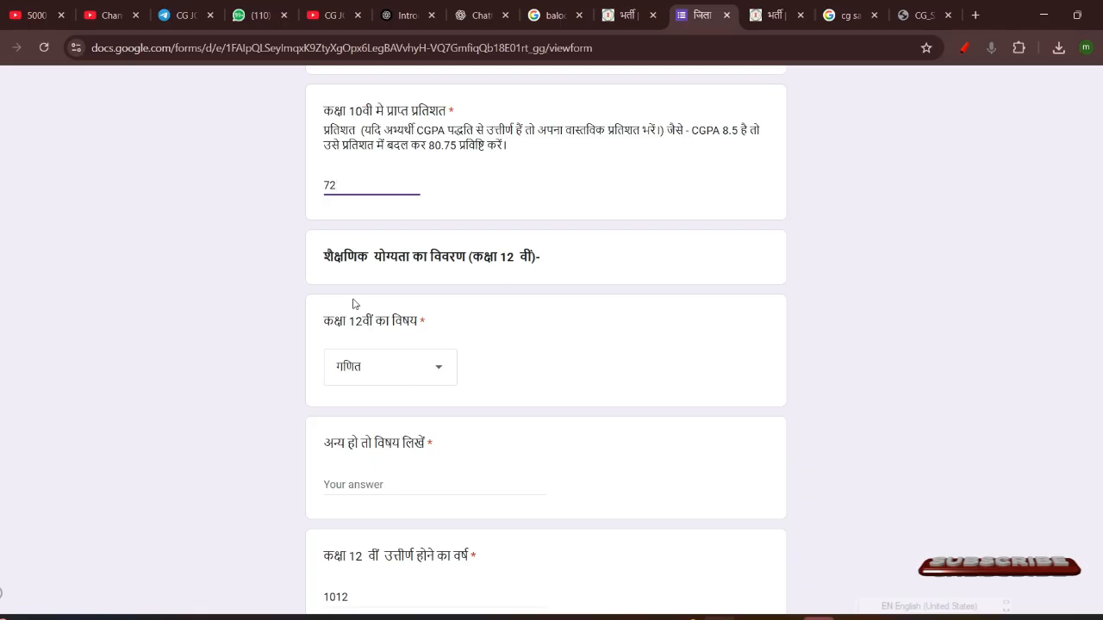
Highlight the Class 12 subject question (कक्षा 12वीं का विषय) and browse its options, closing the list without changing the selection.
drag(326, 320, 419, 320)
click(452, 330)
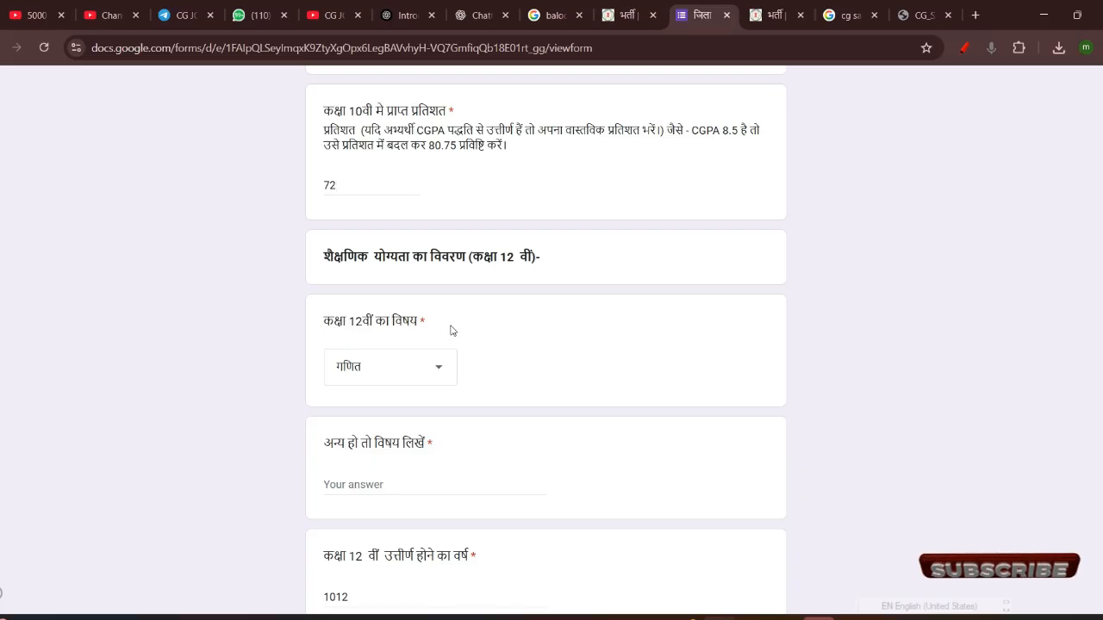
scroll(428, 345, down, 1)
click(433, 295)
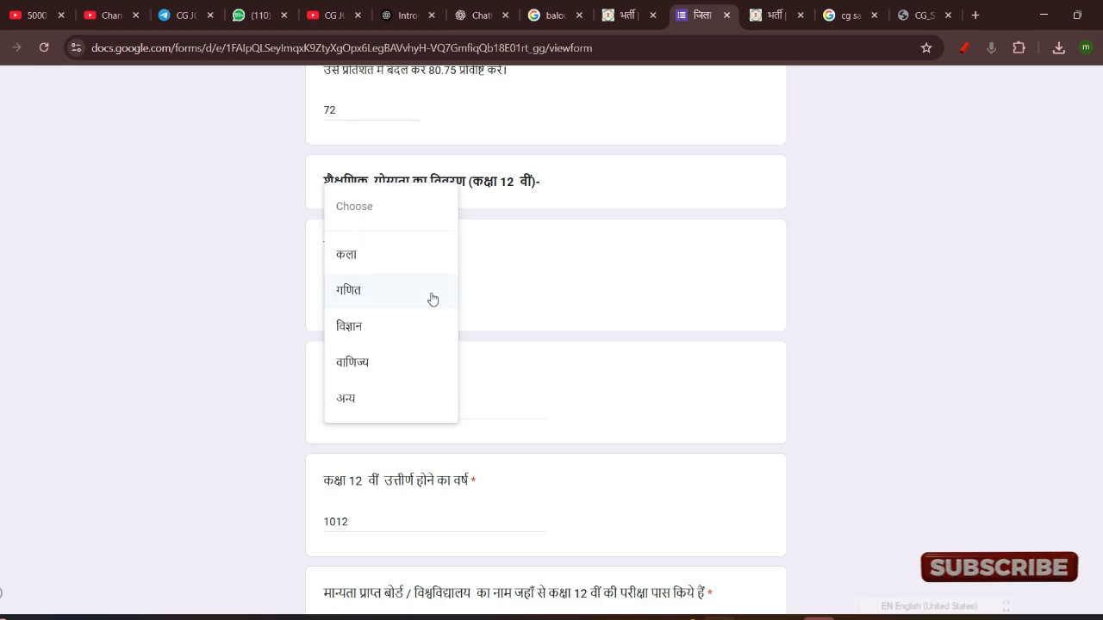
click(493, 294)
scroll(379, 308, down, 1)
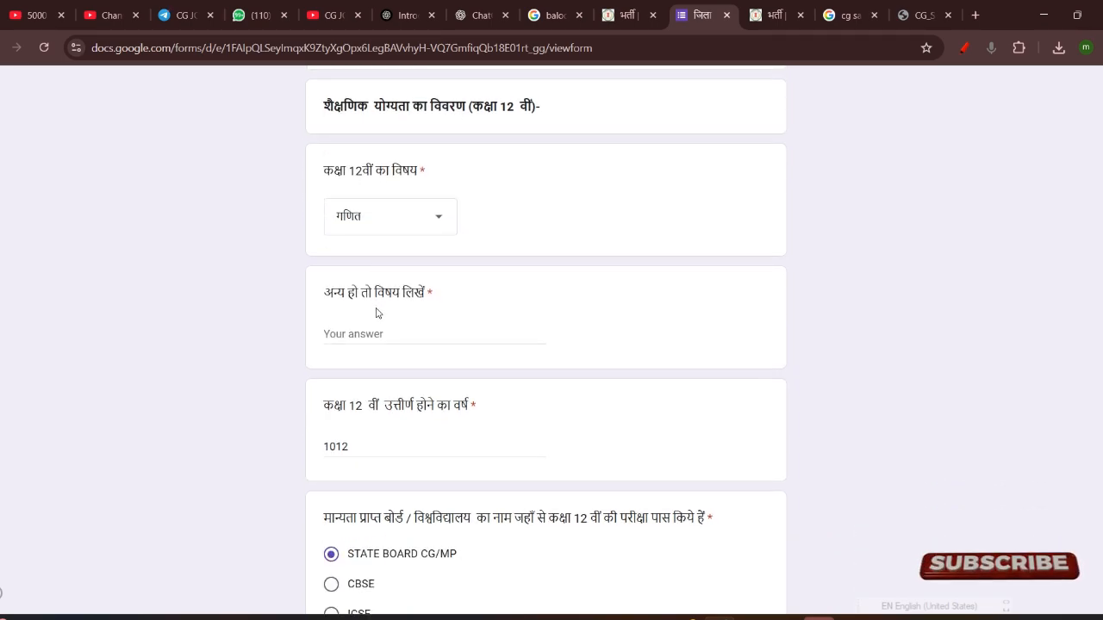
click(366, 231)
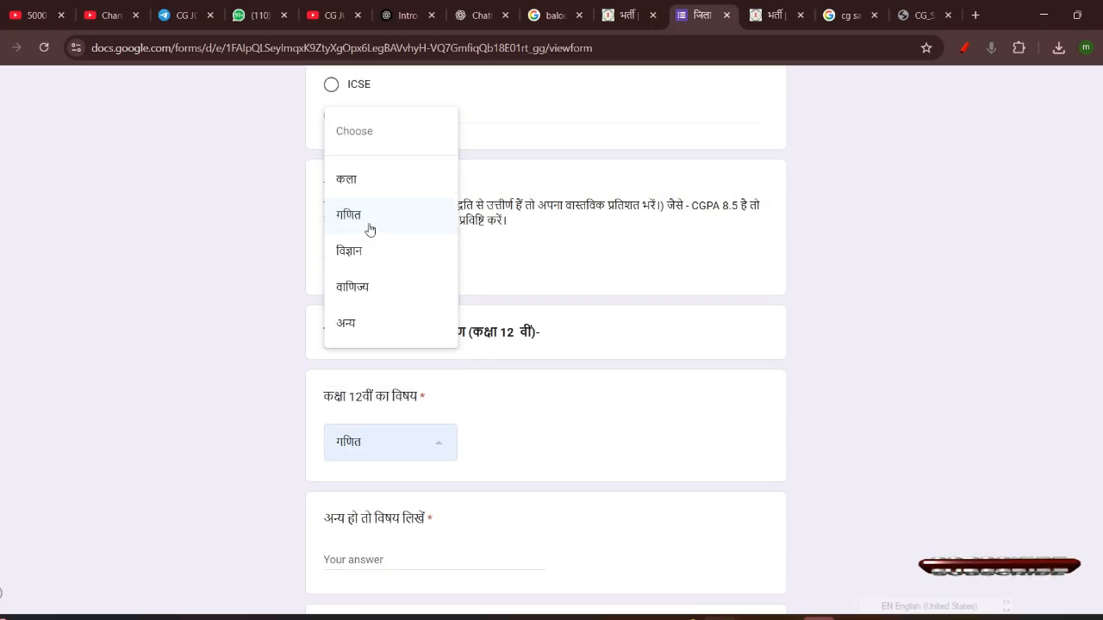
scroll(436, 295, down, 1)
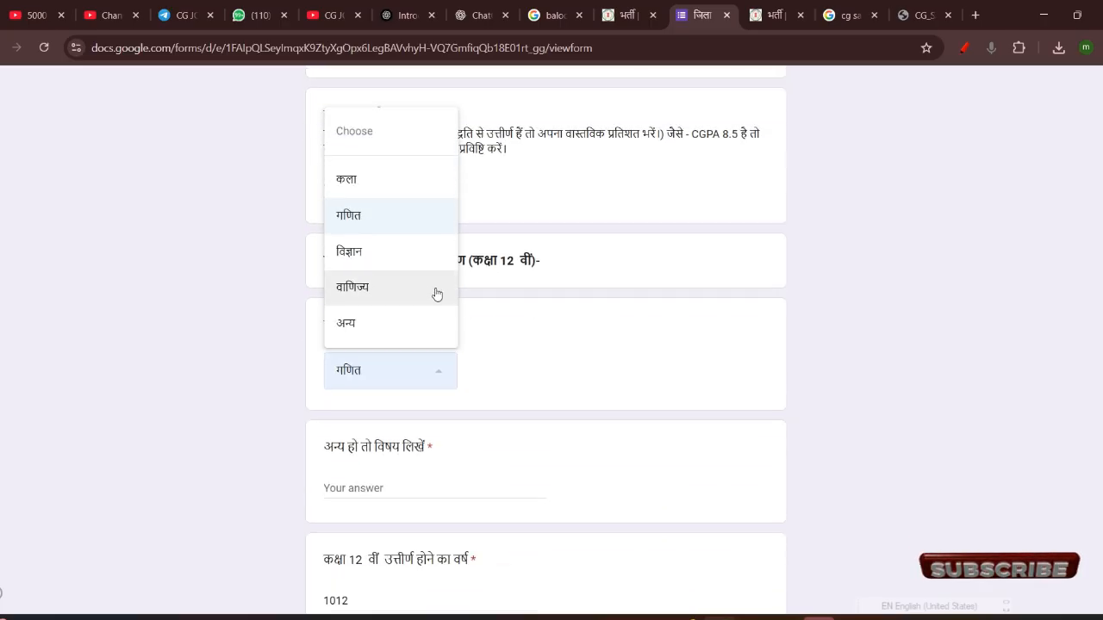
click(463, 320)
Try अन्य as the Class 12 subject, go to the field for specifying it, and return the selection to गणित.
click(427, 377)
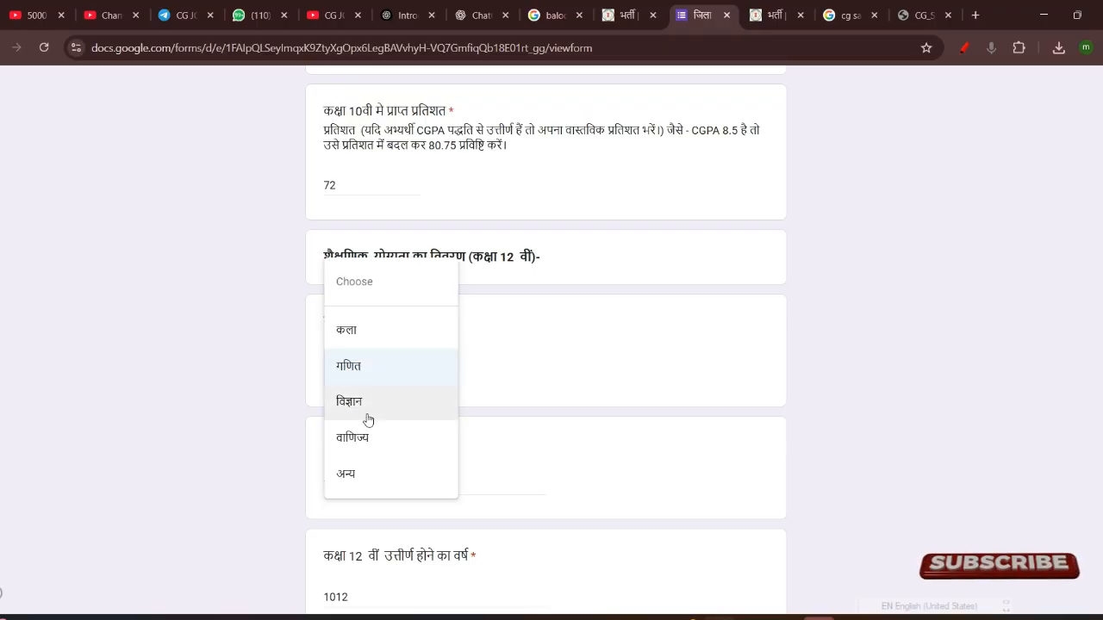
click(370, 478)
scroll(419, 414, down, 2)
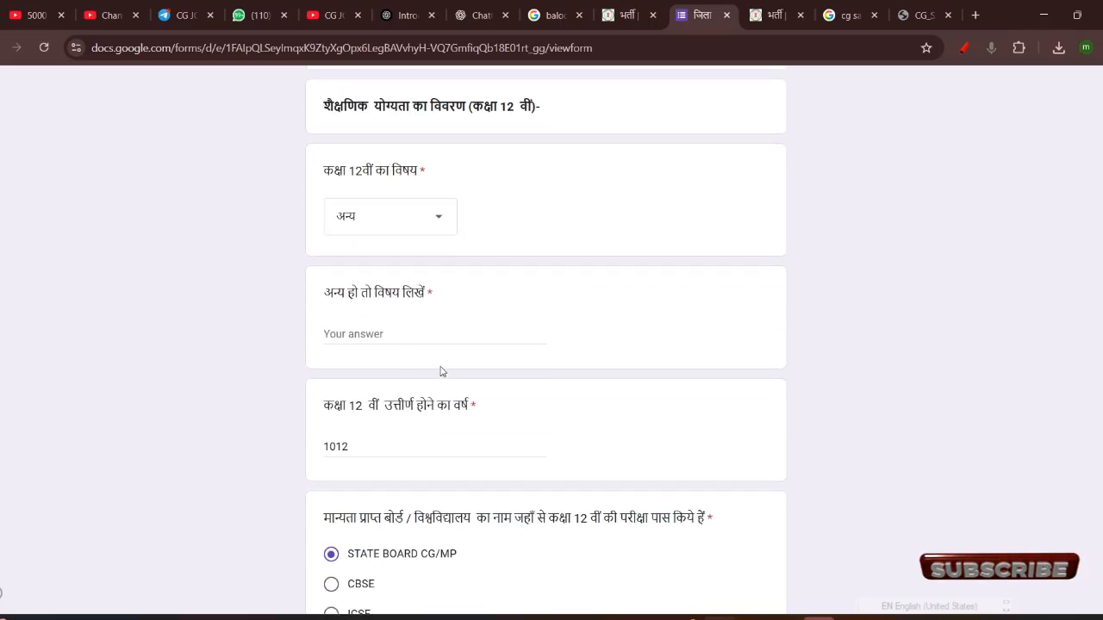
click(348, 335)
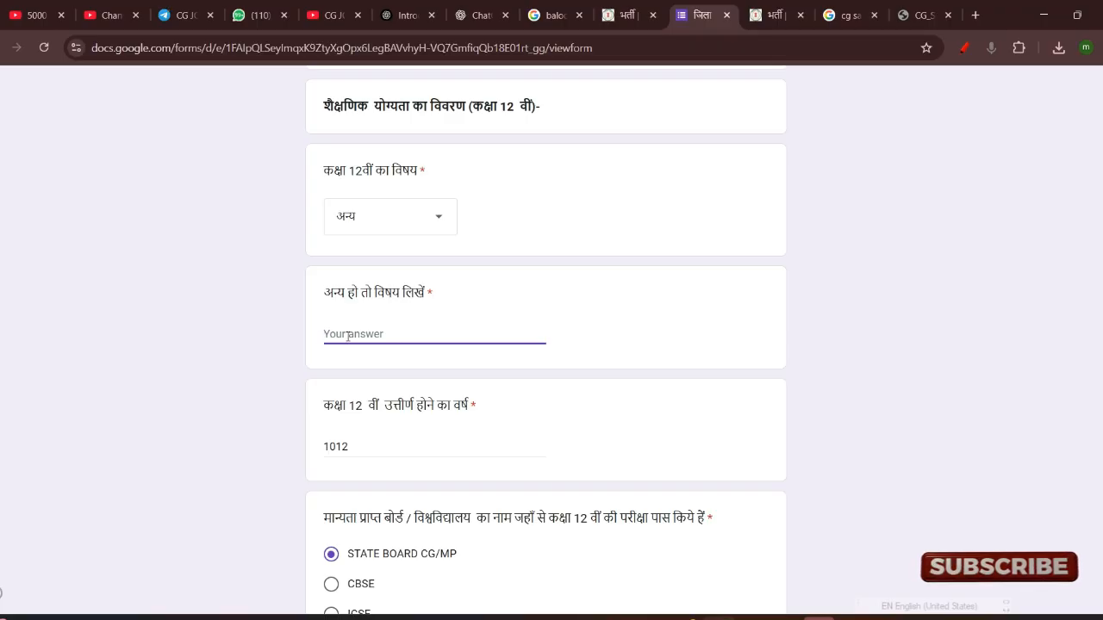
click(437, 222)
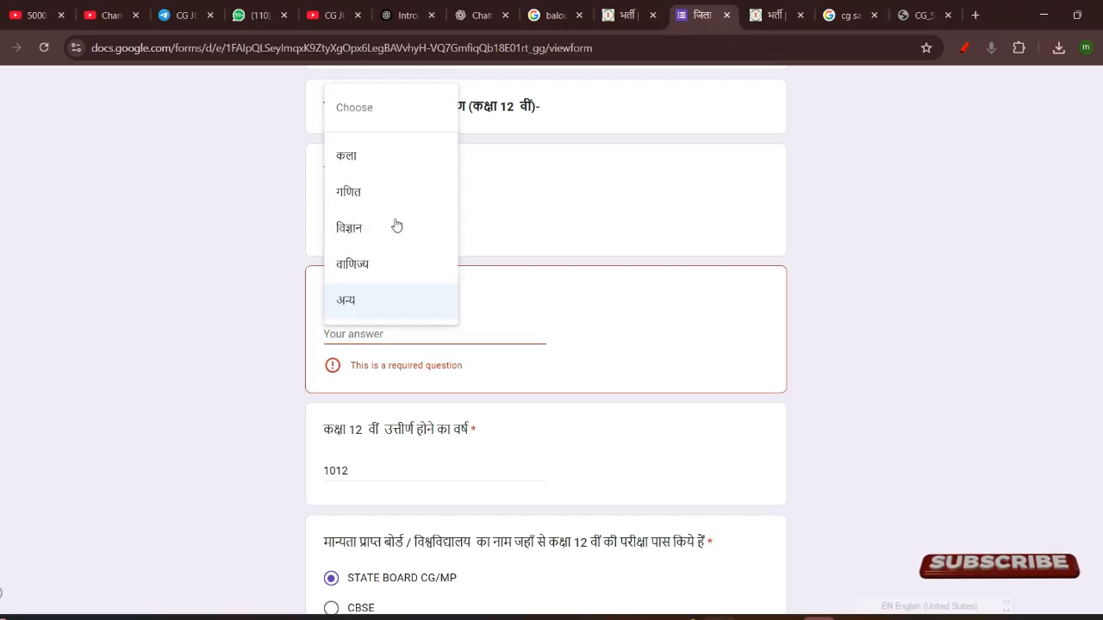
click(369, 192)
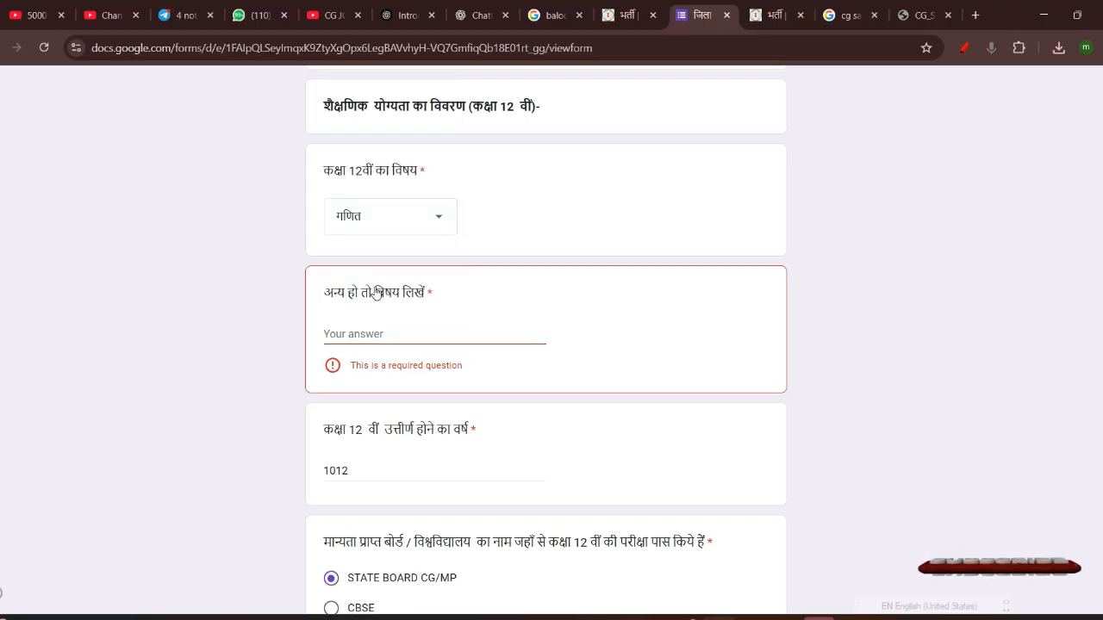
Review the remaining Class 12 questions: other subject, passing year, board and percentage, placing the cursor in the text fields.
scroll(377, 294, down, 2)
click(362, 184)
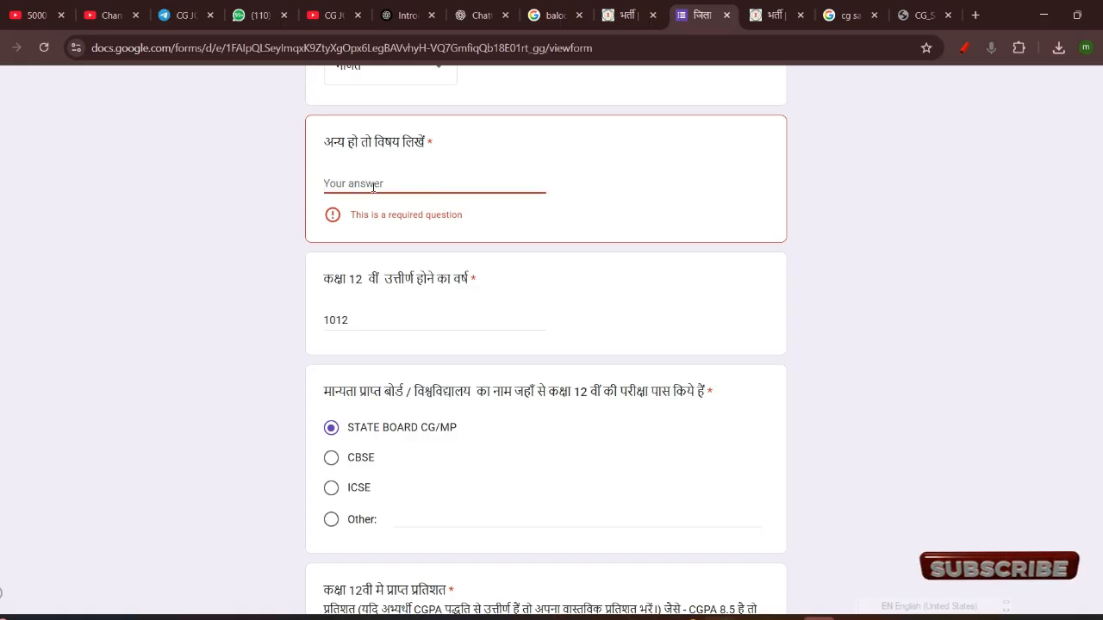
scroll(431, 271, down, 1)
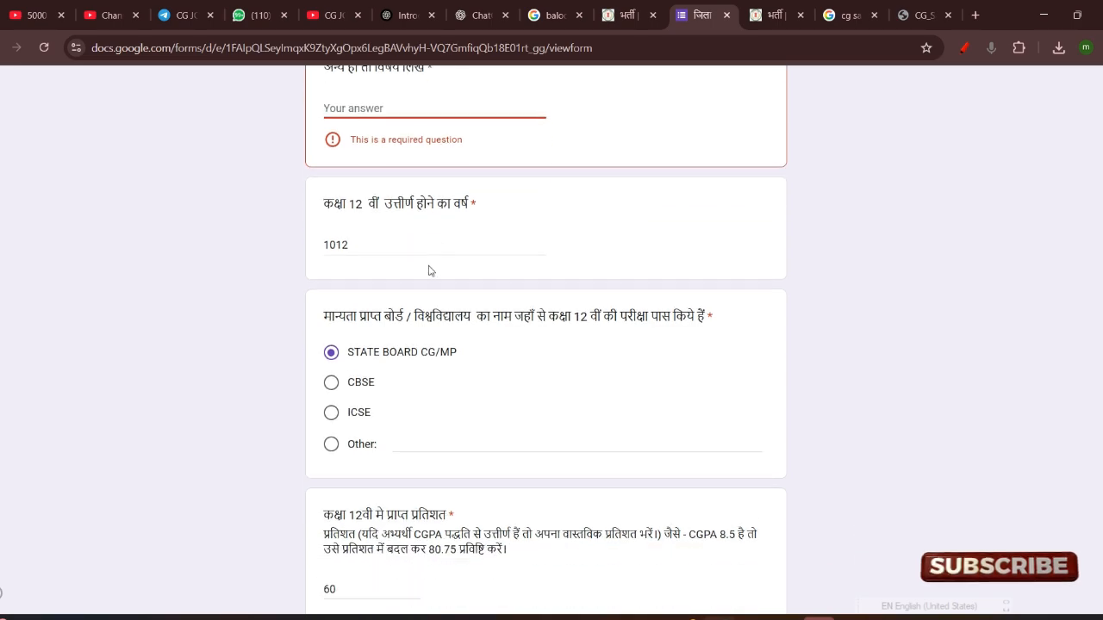
click(365, 247)
scroll(370, 250, down, 1)
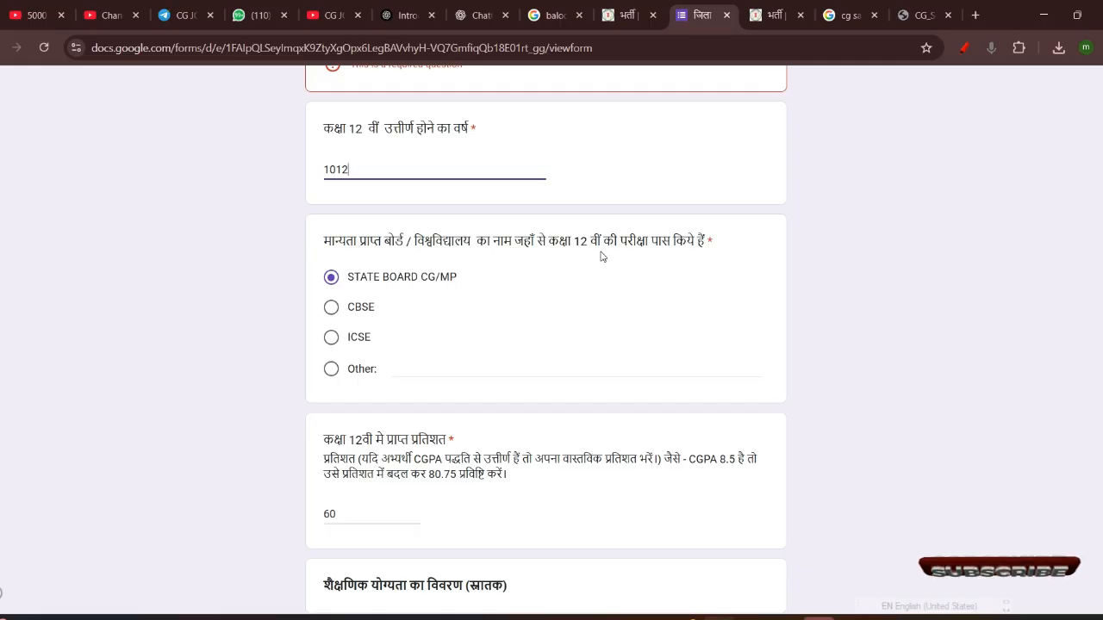
scroll(601, 259, down, 1)
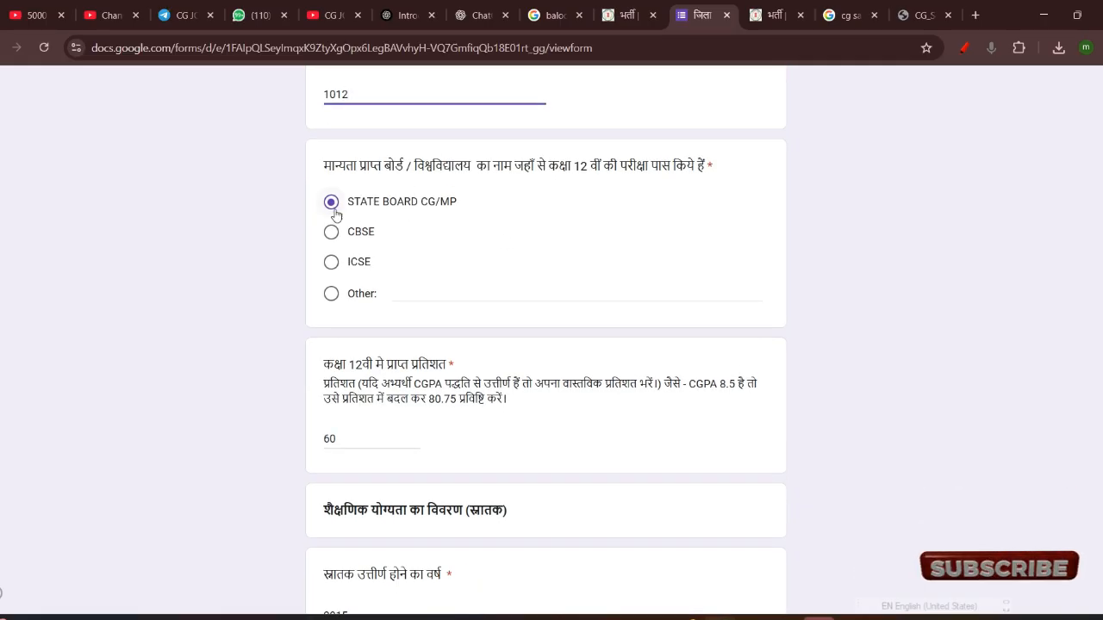
scroll(358, 269, down, 2)
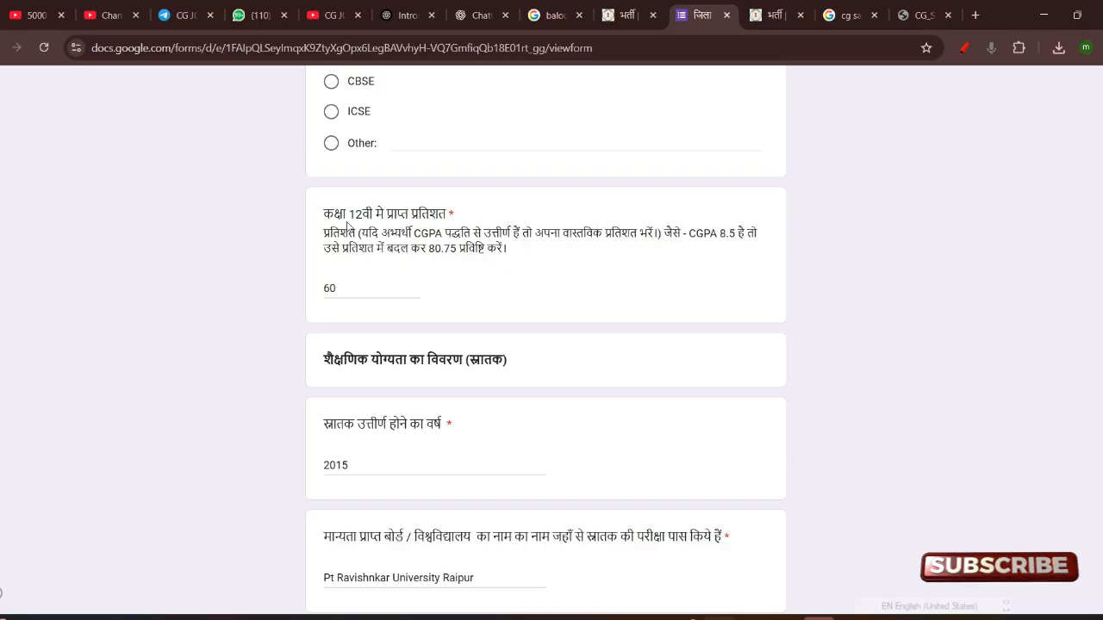
click(351, 288)
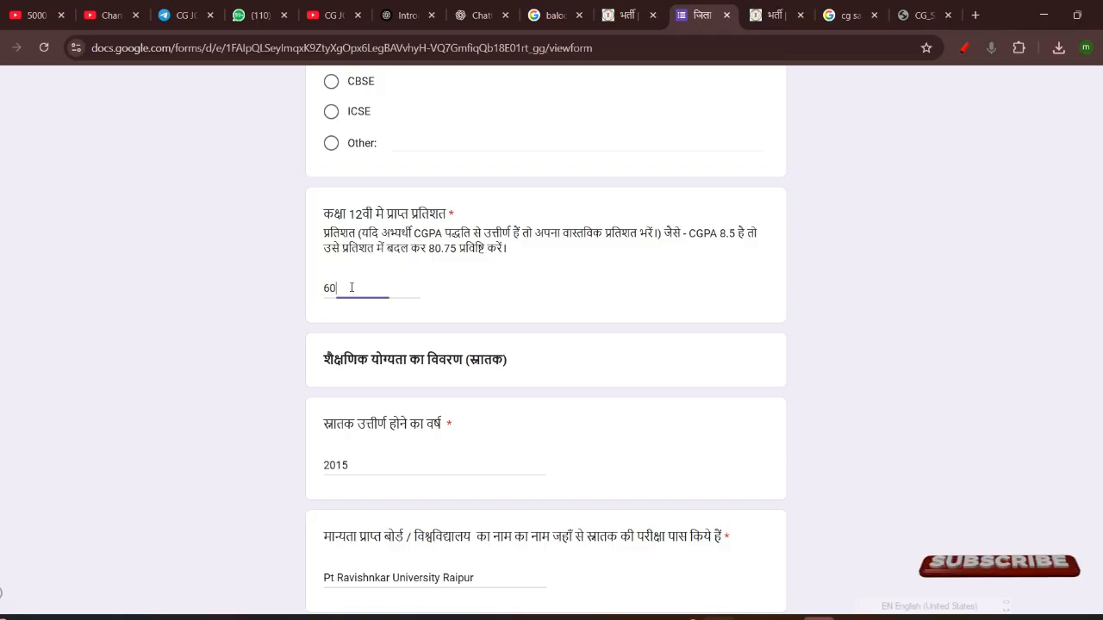
Highlight स्नातक in the graduation section heading and the graduation passing year question, and enter its answer field.
scroll(397, 293, down, 2)
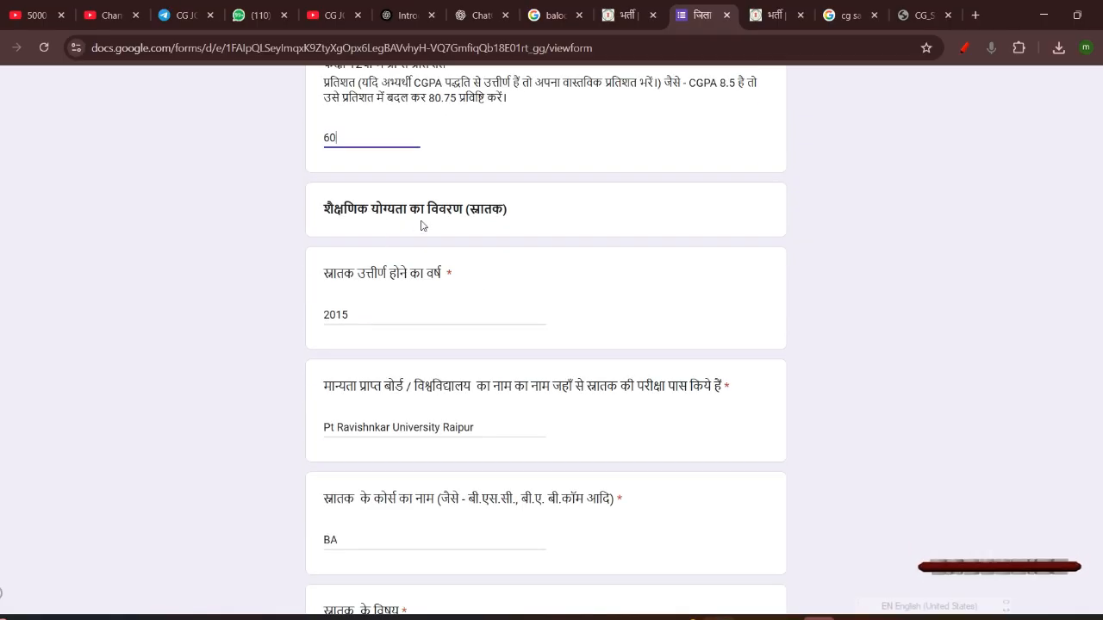
double_click(492, 211)
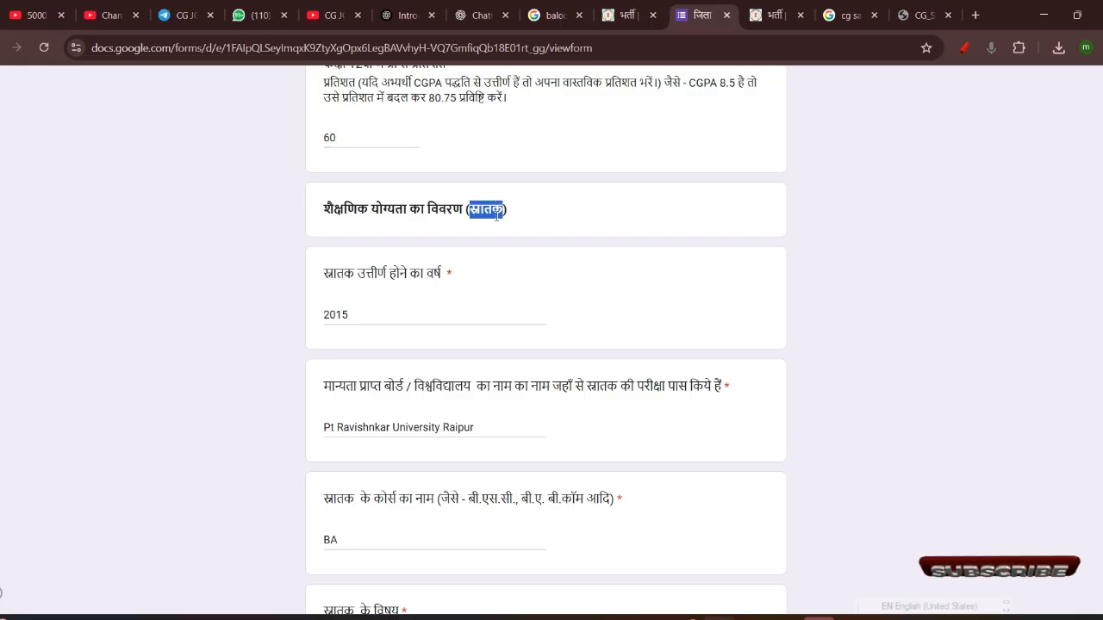
drag(325, 274, 441, 271)
click(397, 316)
scroll(379, 228, down, 3)
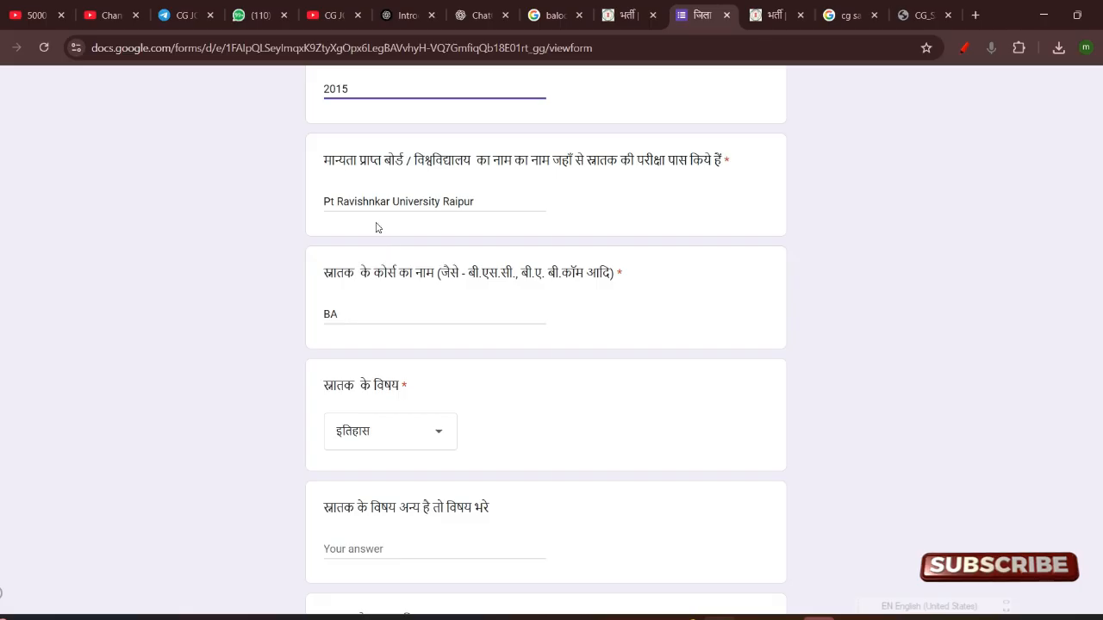
Highlight the graduation board/university question and its answer, and place the cursor in the graduation course name field.
drag(327, 160, 410, 160)
drag(415, 161, 476, 160)
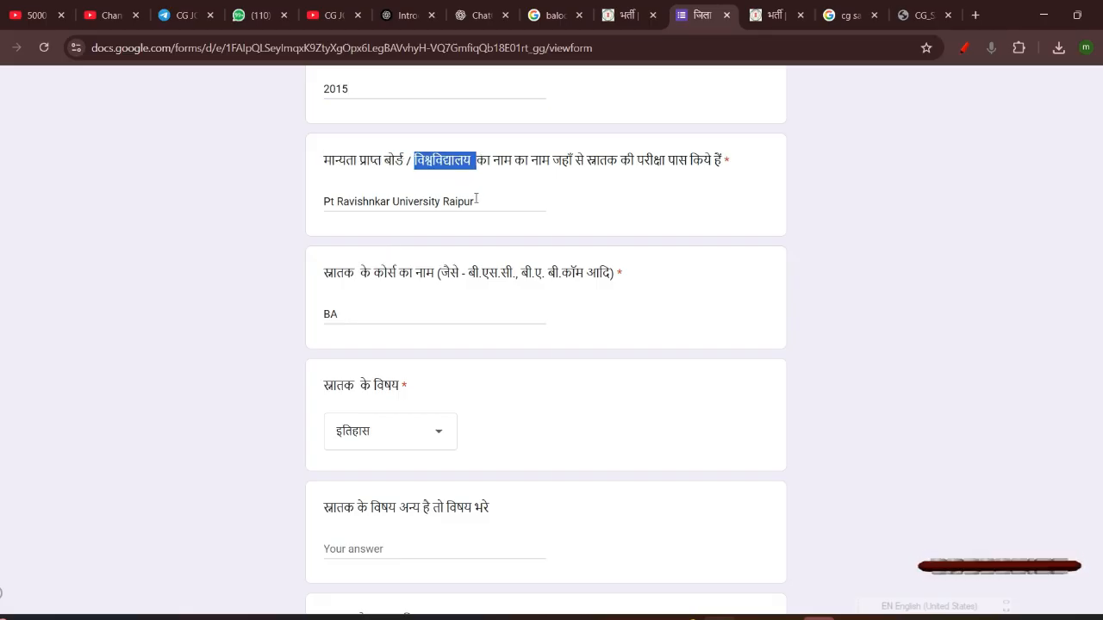
drag(475, 201, 323, 203)
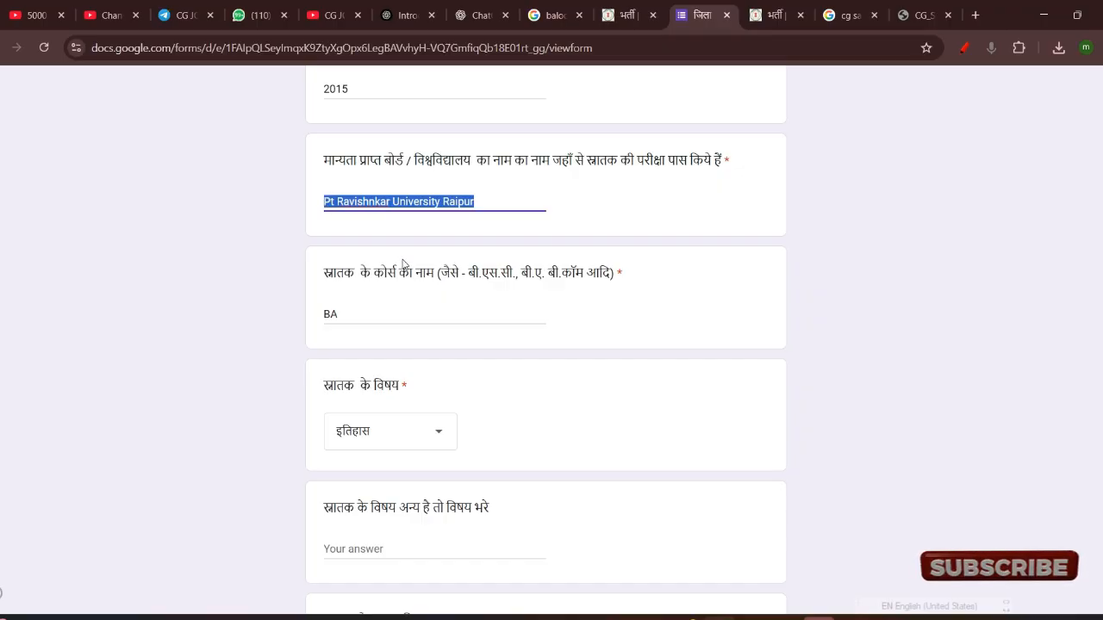
click(488, 203)
scroll(423, 264, down, 1)
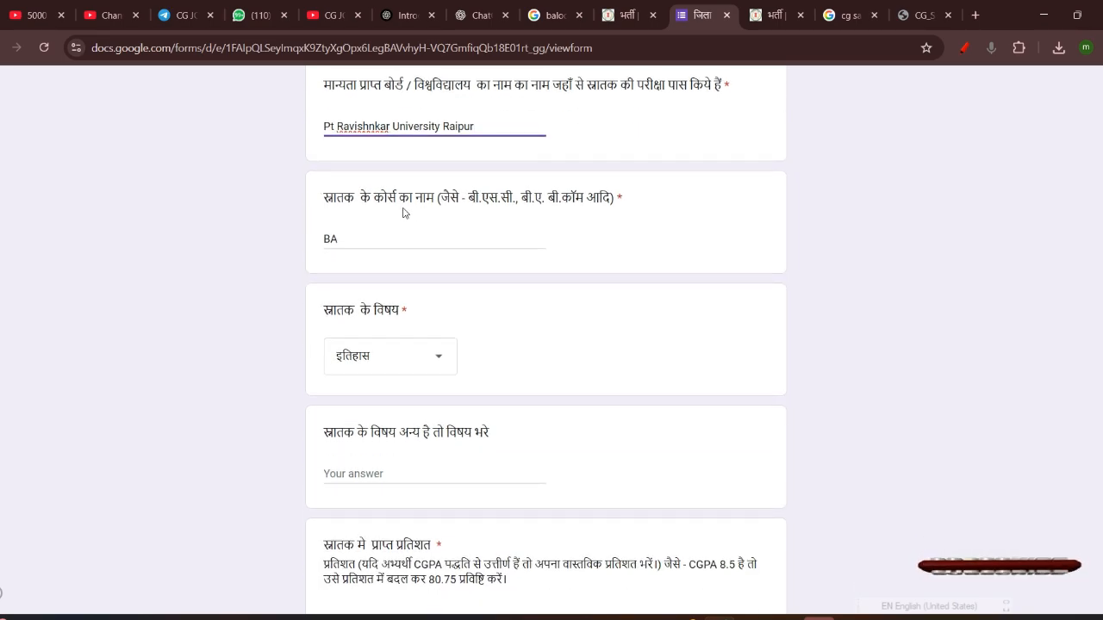
click(370, 235)
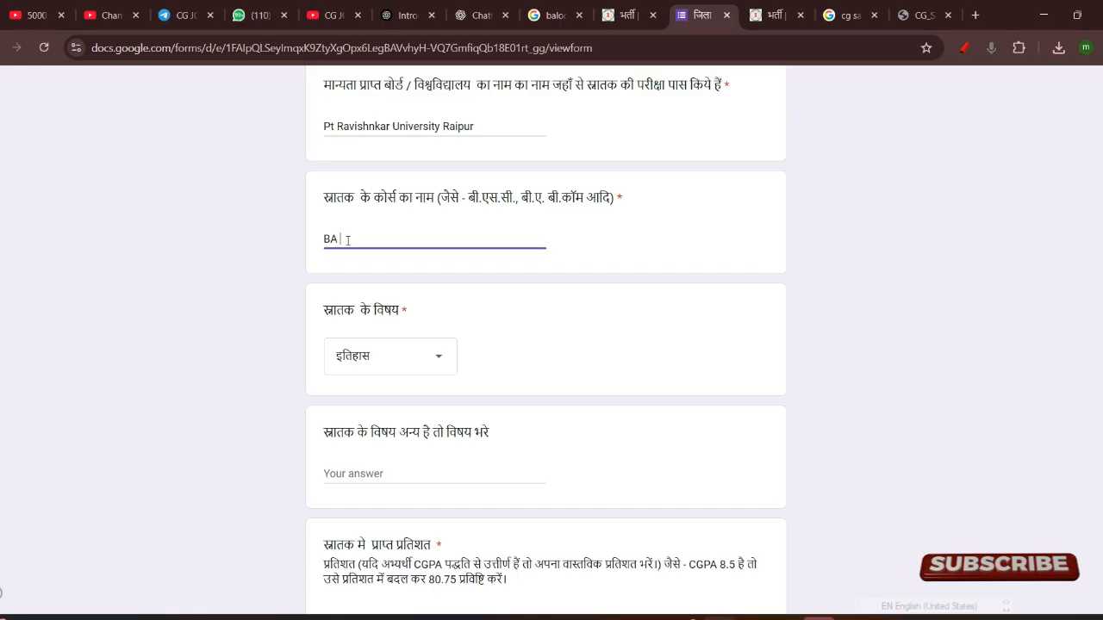
Browse the graduation subject list (स्नातक के विषय), choose अन्य, and go to the field for specifying another subject.
scroll(347, 241, down, 2)
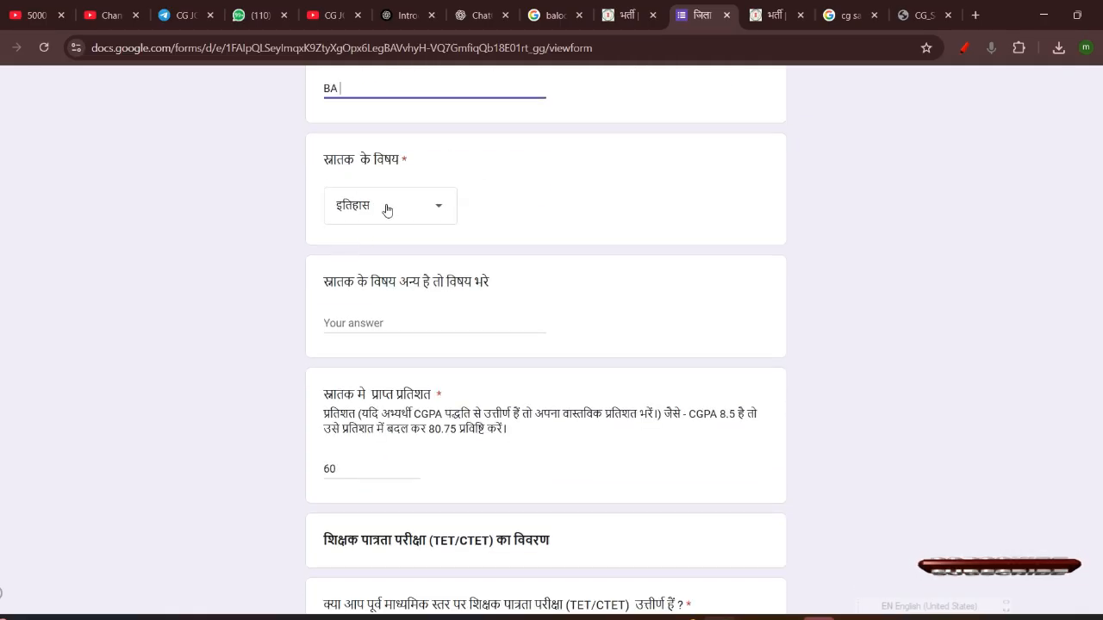
click(435, 212)
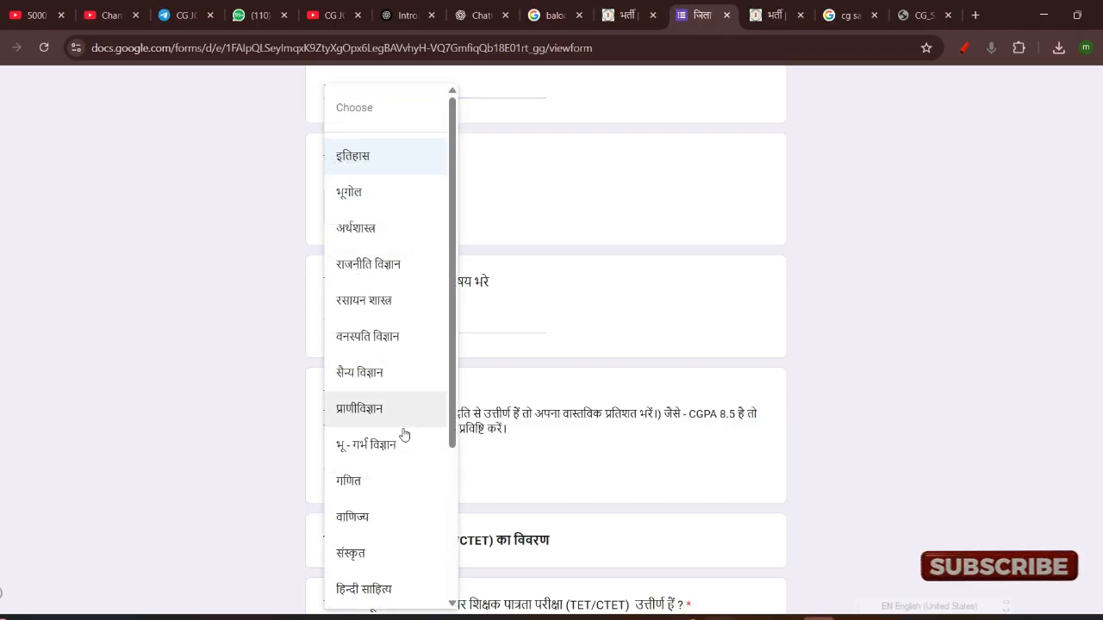
scroll(388, 433, down, 3)
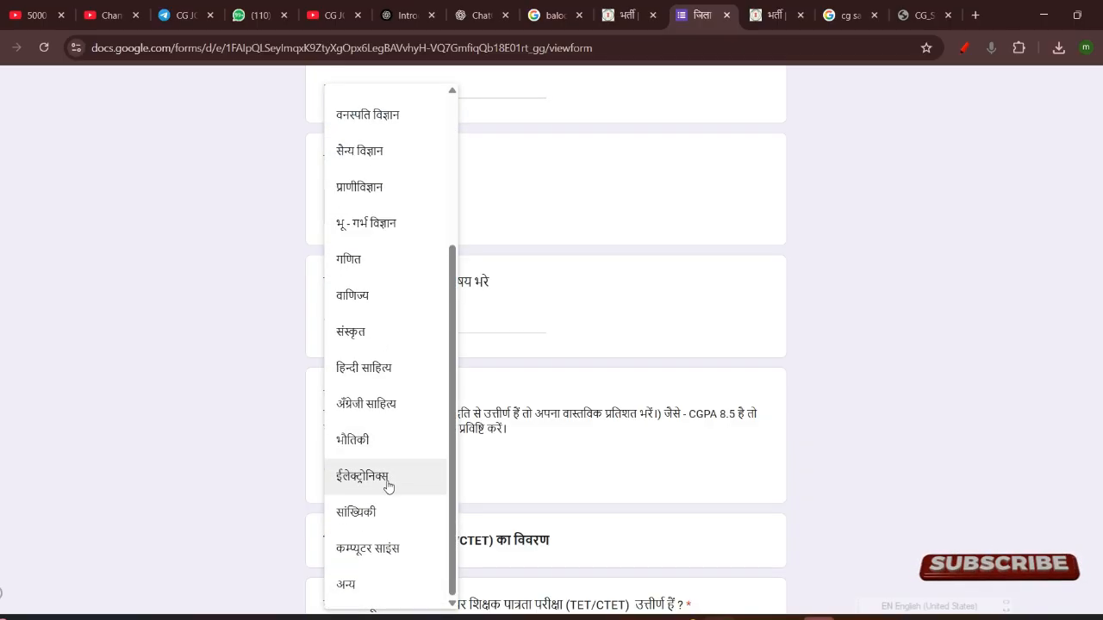
scroll(387, 473, up, 5)
scroll(374, 458, down, 5)
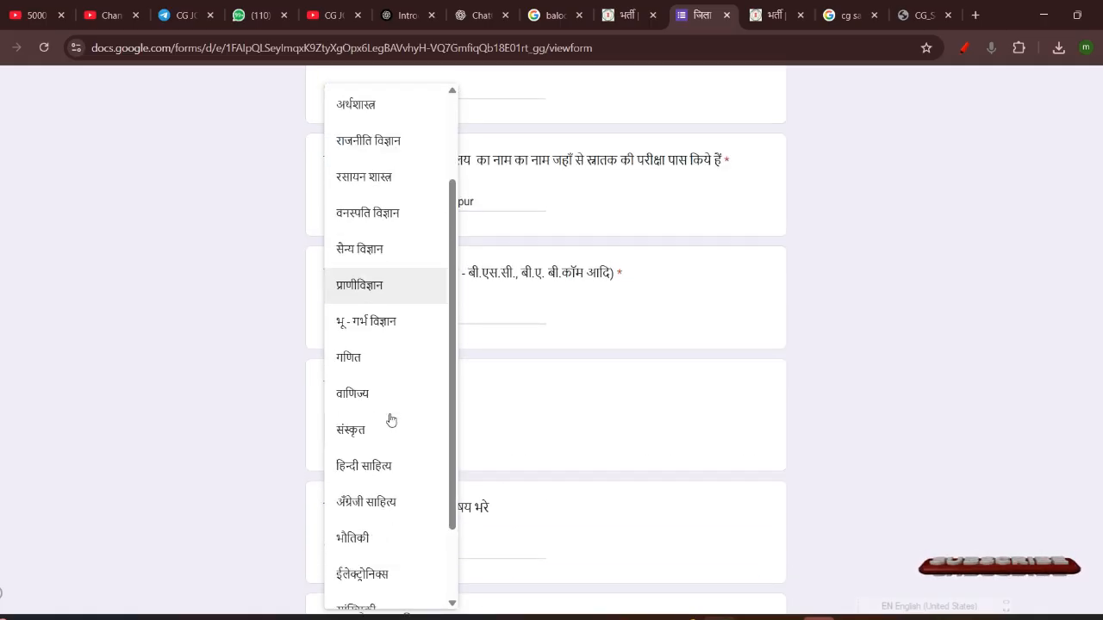
click(357, 587)
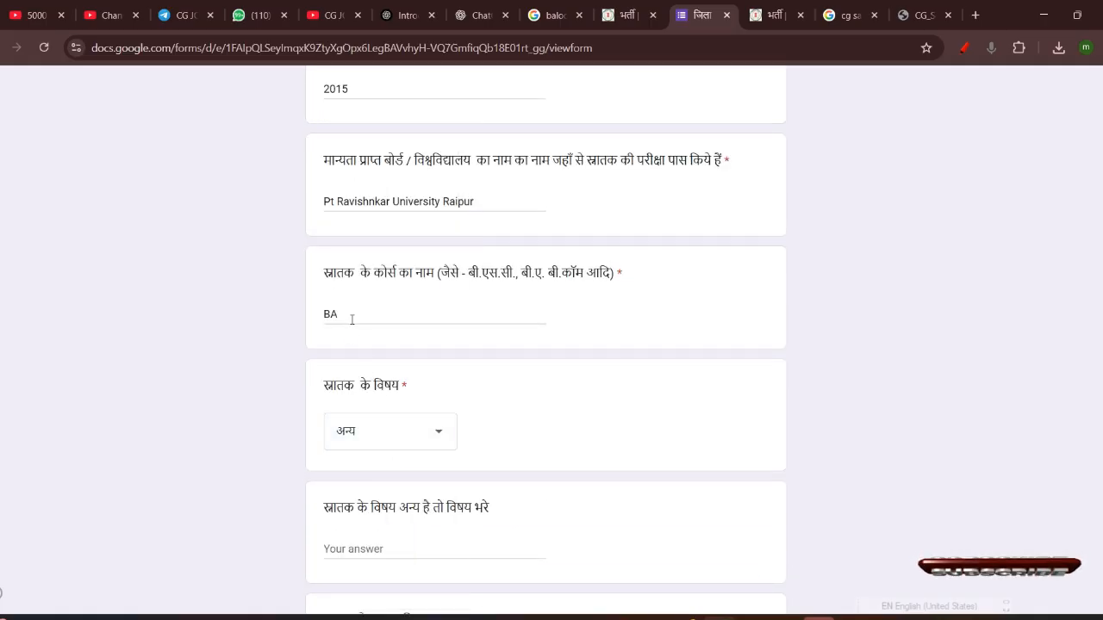
scroll(387, 406, down, 2)
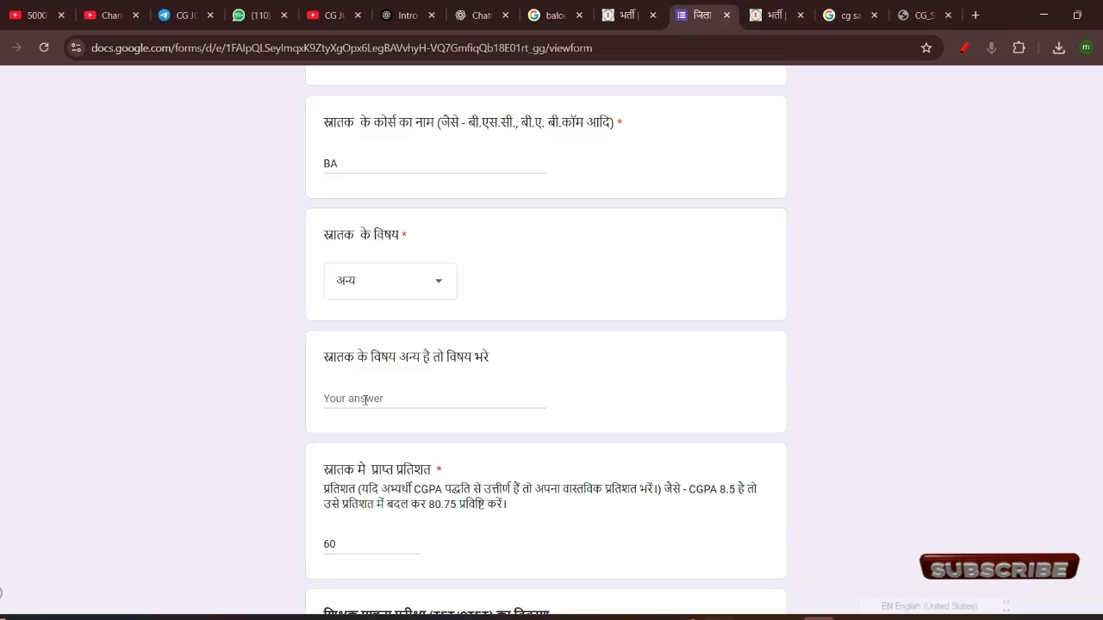
click(365, 399)
Set the graduation subject (स्नातक के विषय) to गणित.
click(419, 285)
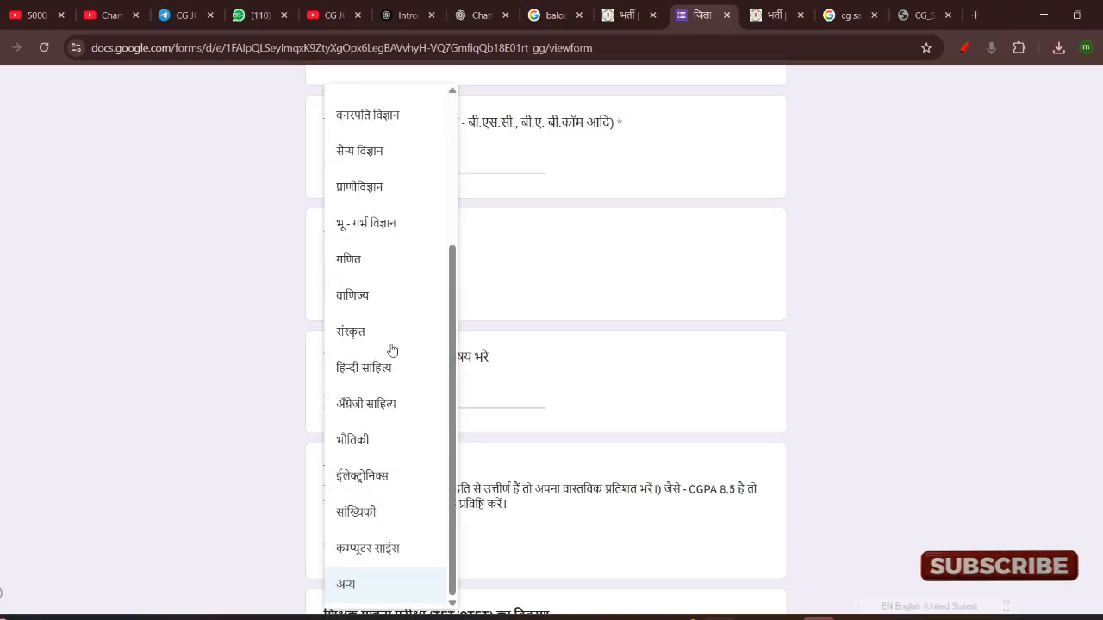
scroll(392, 350, up, 3)
click(370, 482)
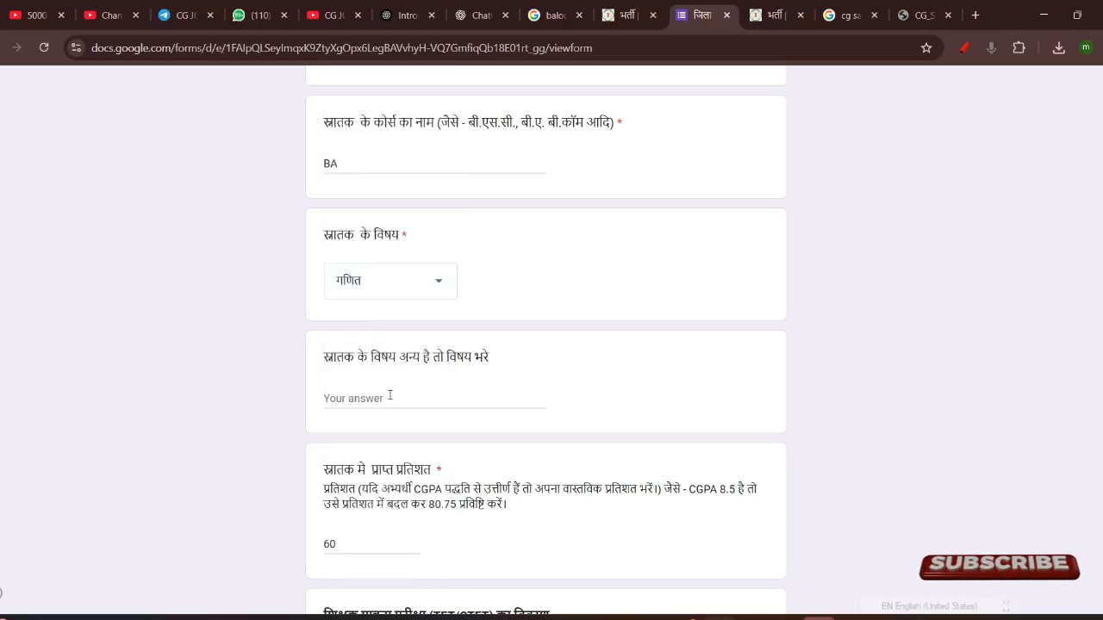
scroll(405, 414, down, 3)
scroll(410, 215, up, 2)
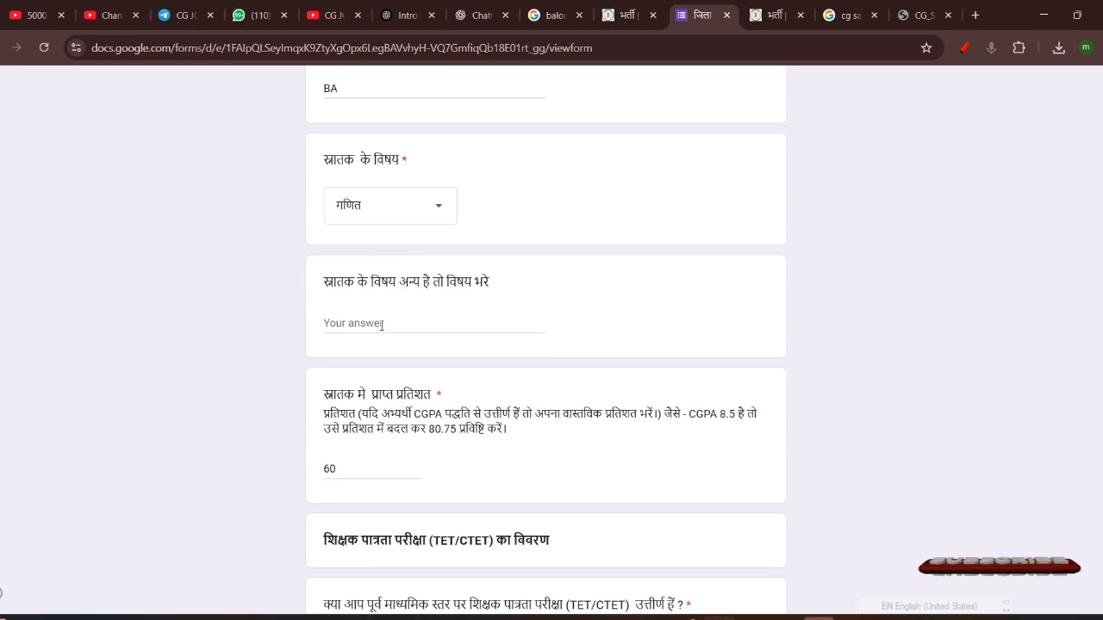
Go through the graduation percentage, highlight शिक्षक पात्रता परीक्षा in the TET/CTET question, and enter the TET/CTET passing year field.
scroll(413, 322, down, 3)
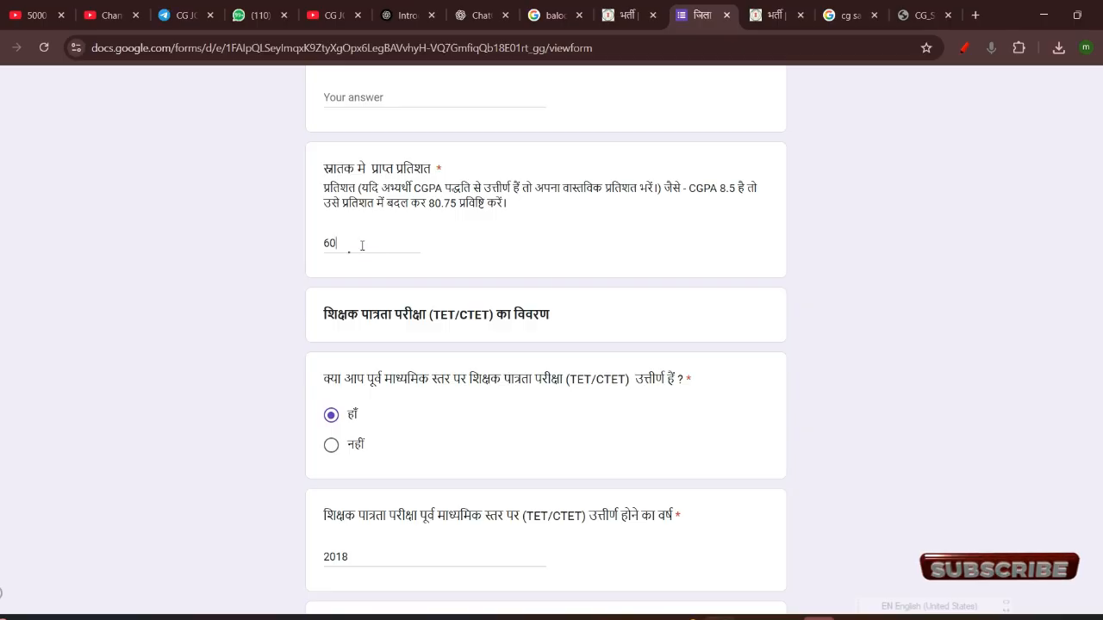
scroll(379, 263, down, 1)
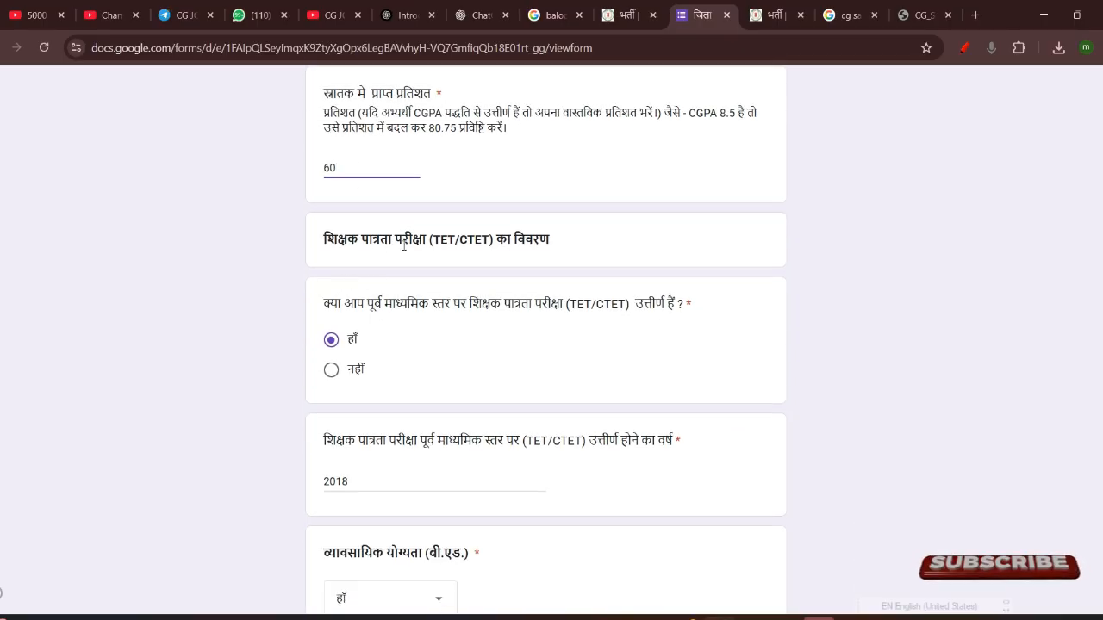
scroll(502, 244, down, 1)
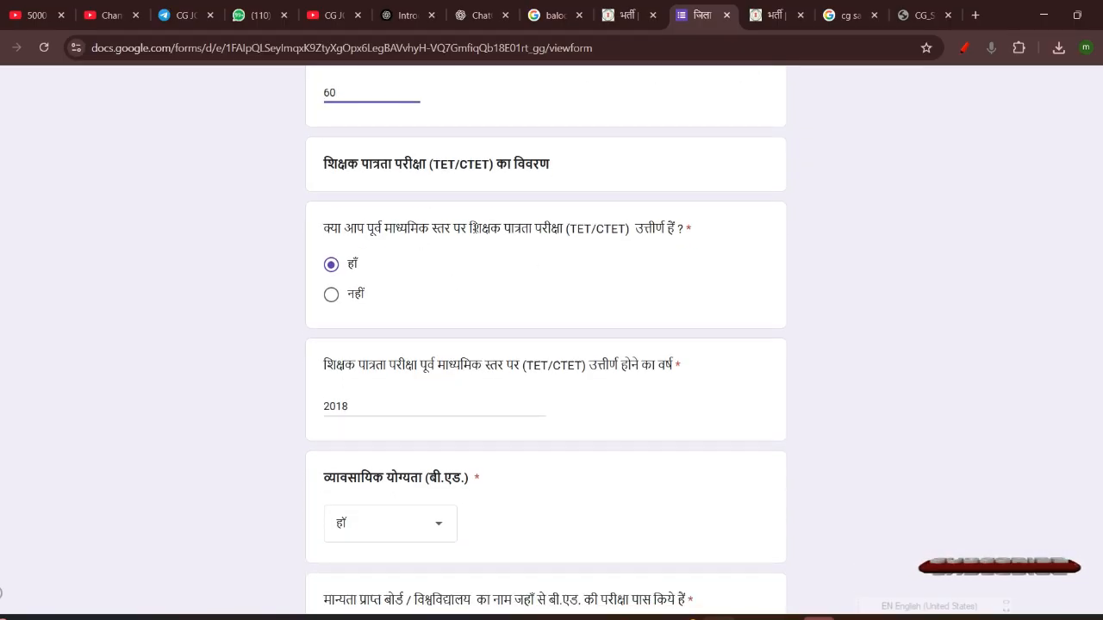
drag(468, 228, 563, 229)
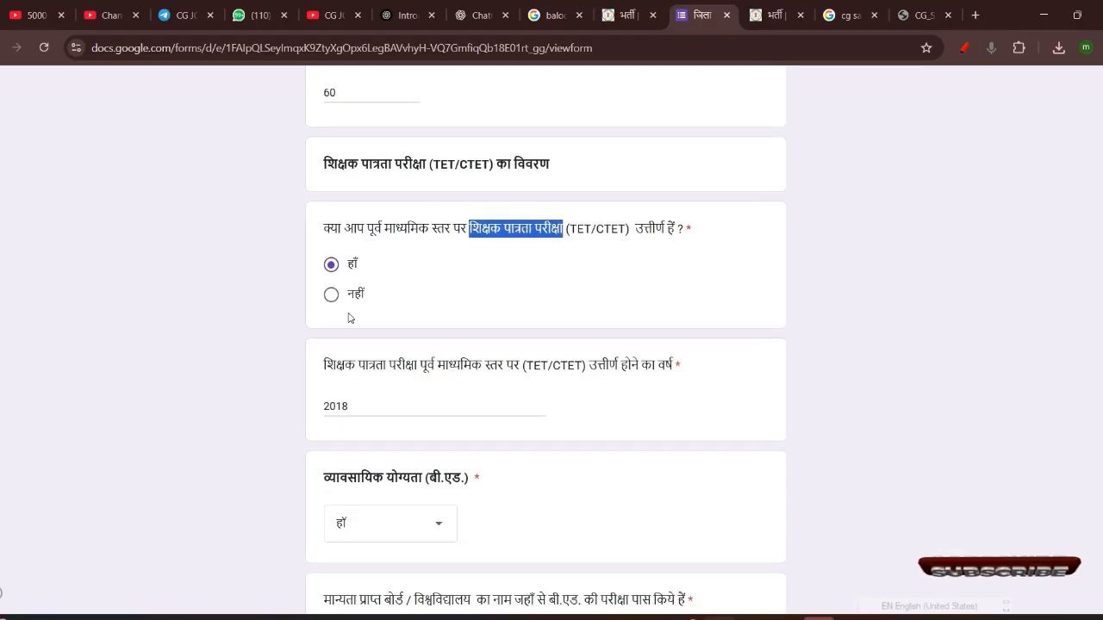
scroll(404, 330, down, 2)
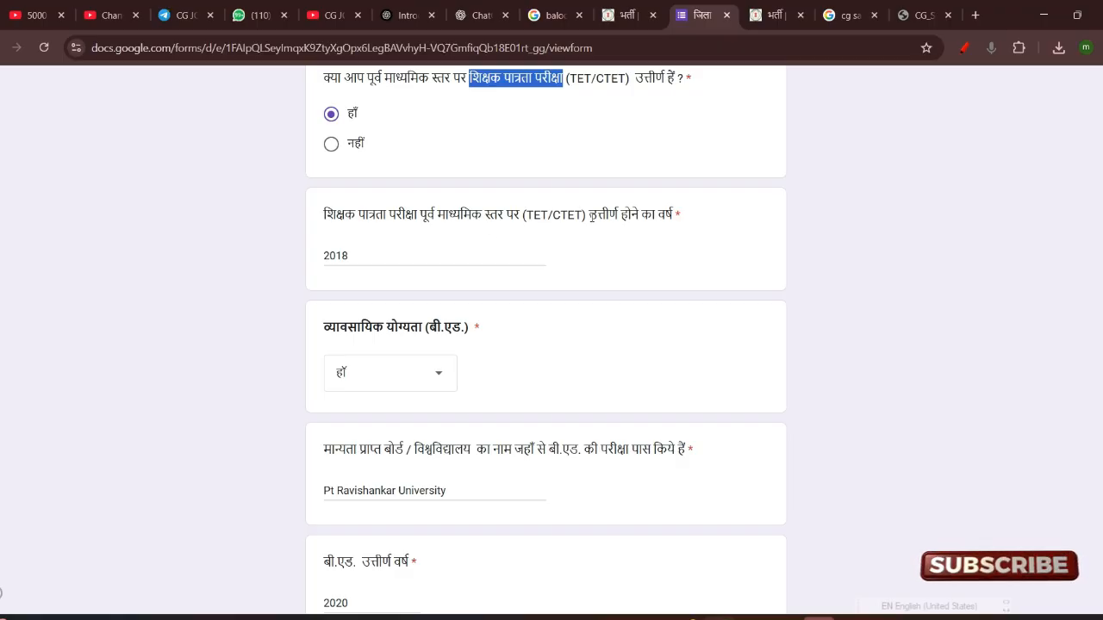
click(376, 255)
scroll(369, 250, down, 1)
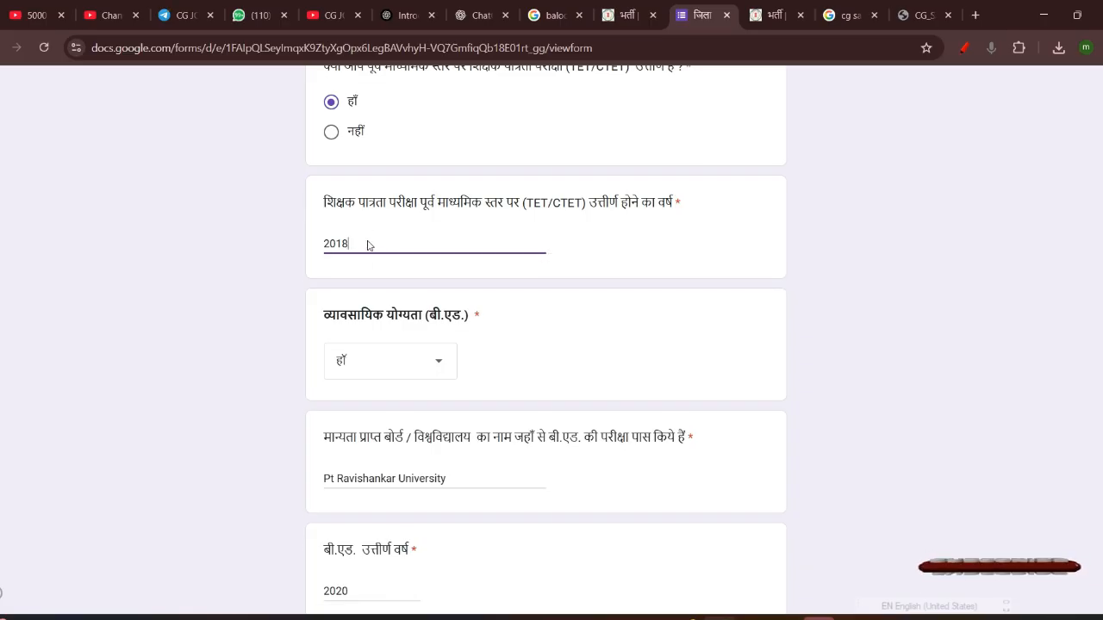
Set the professional qualification व्यावसायिक योग्यता (बी.एड.) to हाँ.
scroll(379, 289, down, 2)
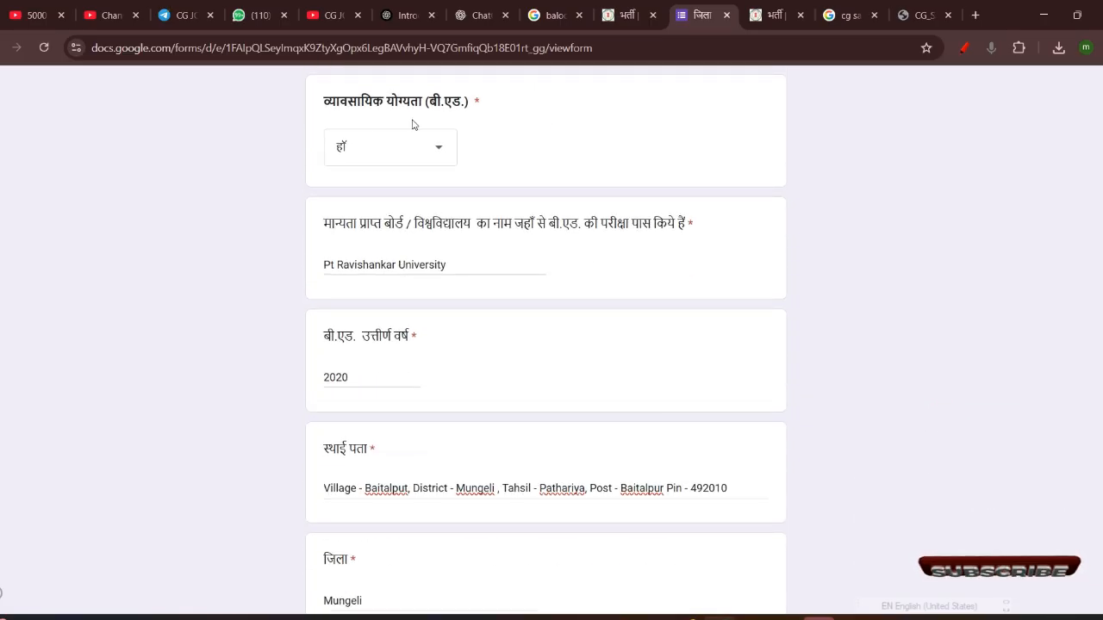
scroll(422, 185, up, 2)
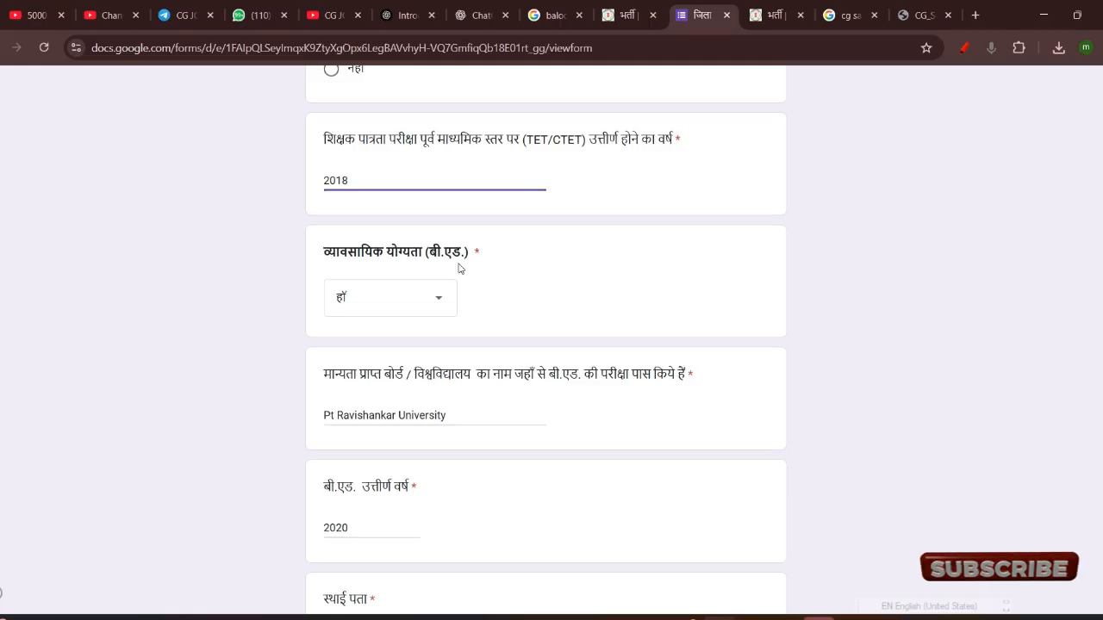
click(433, 302)
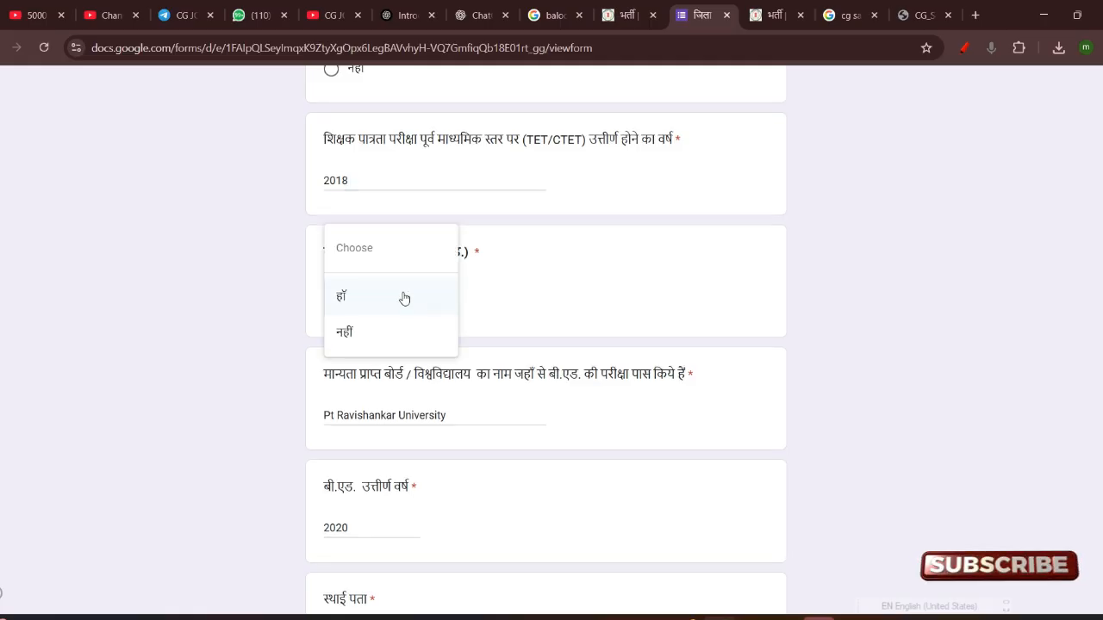
click(402, 297)
Highlight the B.Ed. board/university question text and its answer, and place the cursor in the B.Ed. passing year field.
scroll(365, 315, down, 2)
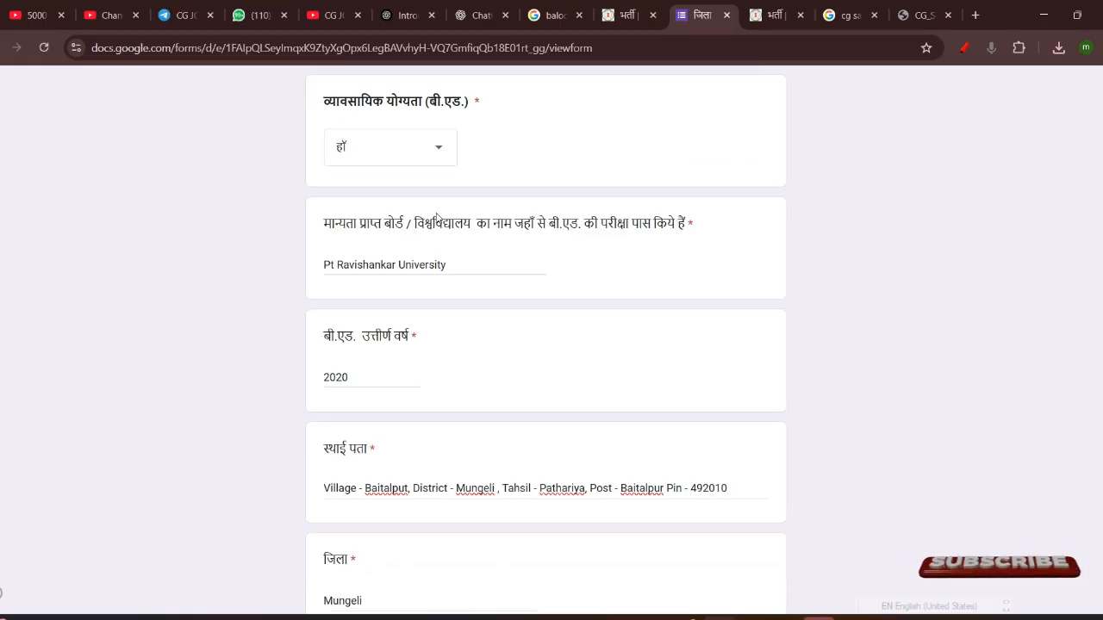
drag(552, 224, 615, 224)
drag(445, 264, 322, 264)
scroll(384, 305, down, 1)
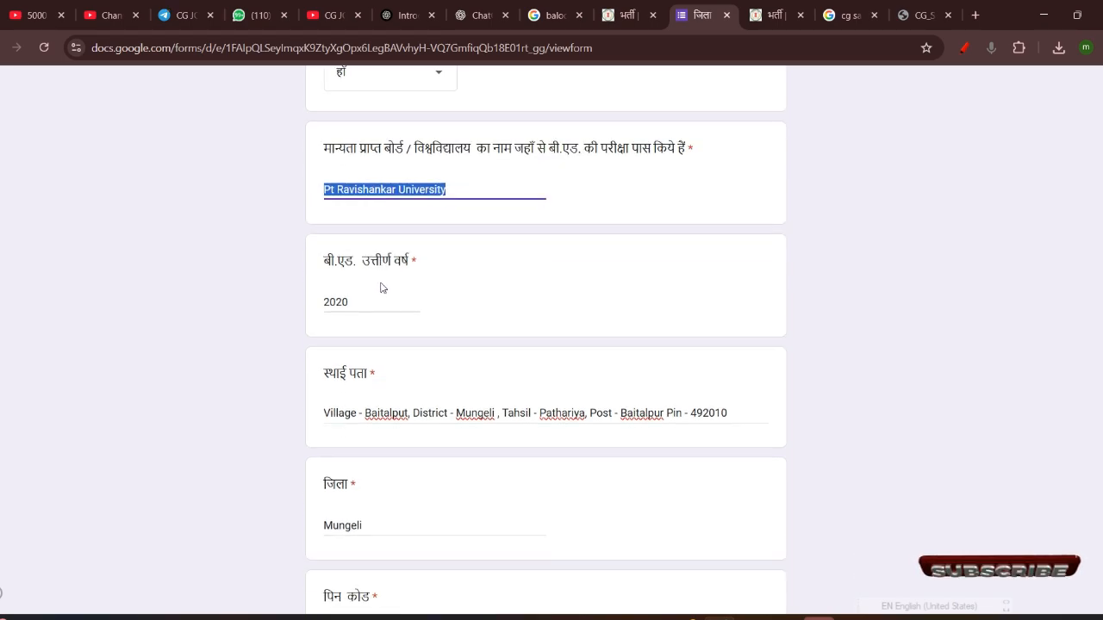
scroll(377, 281, down, 1)
click(359, 238)
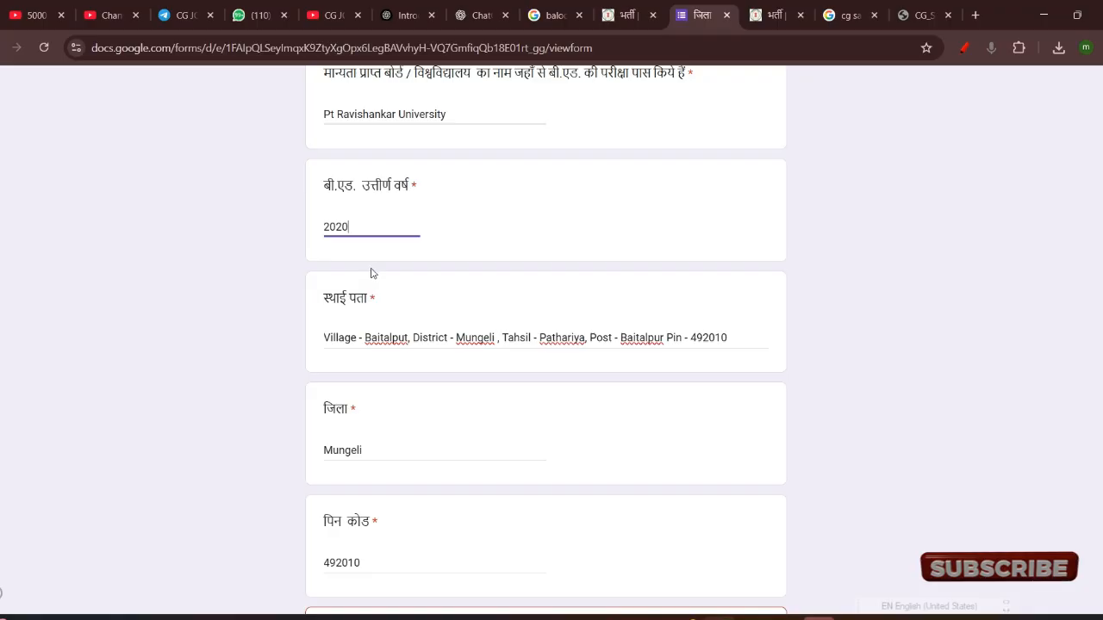
Highlight the parts of the permanent address (स्थाई पता) answer and append mob- at its end.
scroll(370, 259, down, 1)
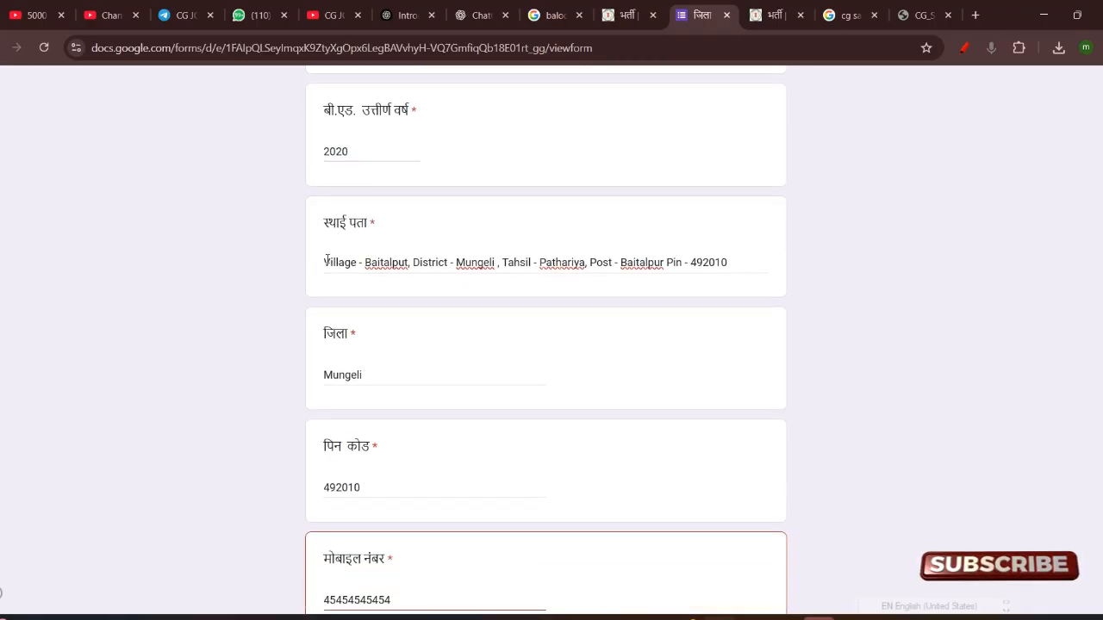
drag(331, 262, 731, 256)
click(730, 258)
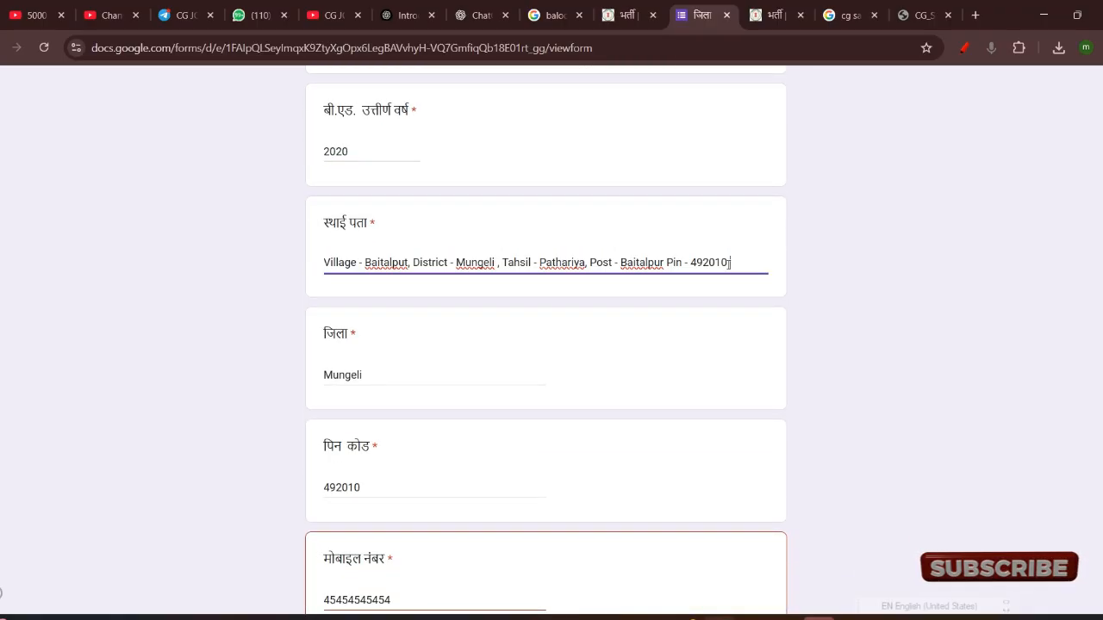
double_click(401, 260)
drag(423, 260, 734, 262)
click(735, 261)
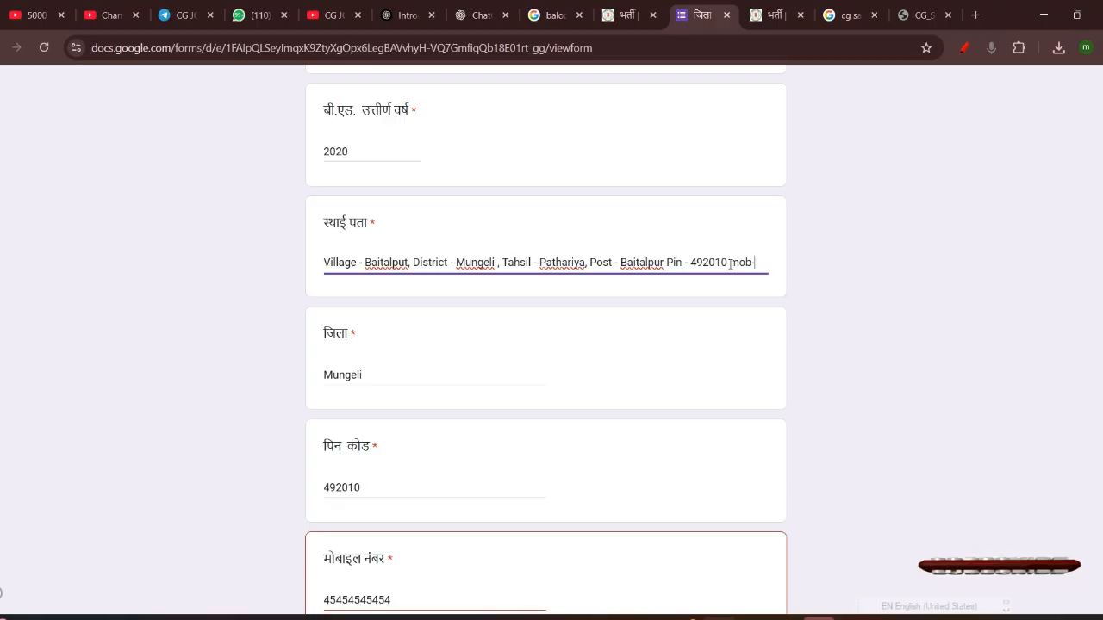
Go through the district, PIN code, mobile number and alternate mobile number fields, placing the cursor in each answer.
scroll(473, 369, down, 1)
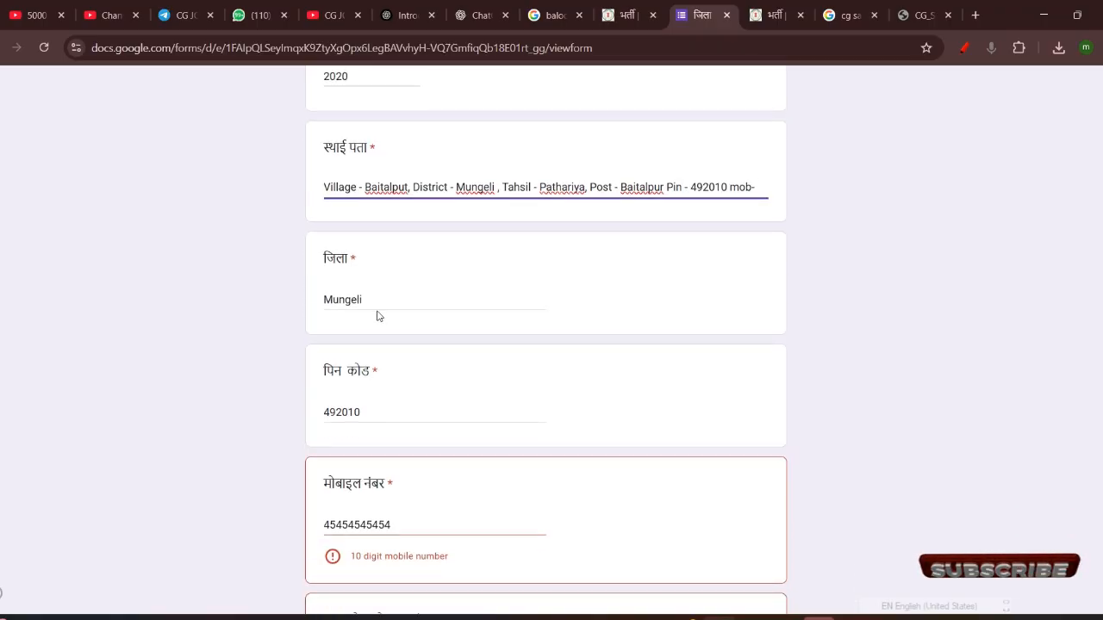
click(378, 301)
scroll(377, 301, down, 1)
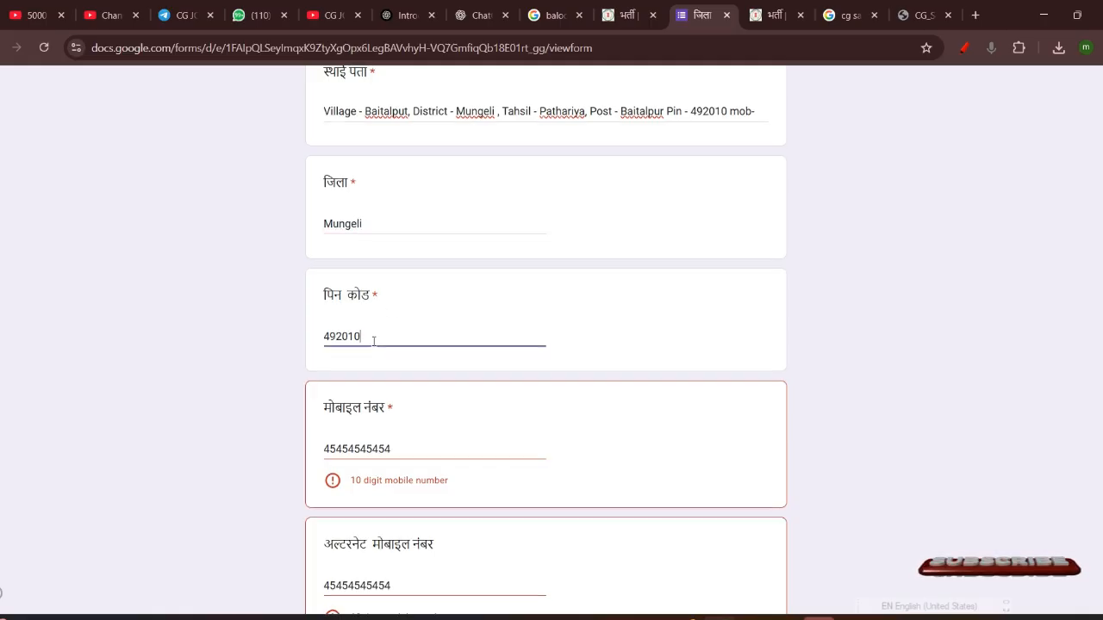
scroll(388, 358, down, 1)
click(405, 377)
scroll(410, 377, down, 2)
scroll(405, 370, down, 1)
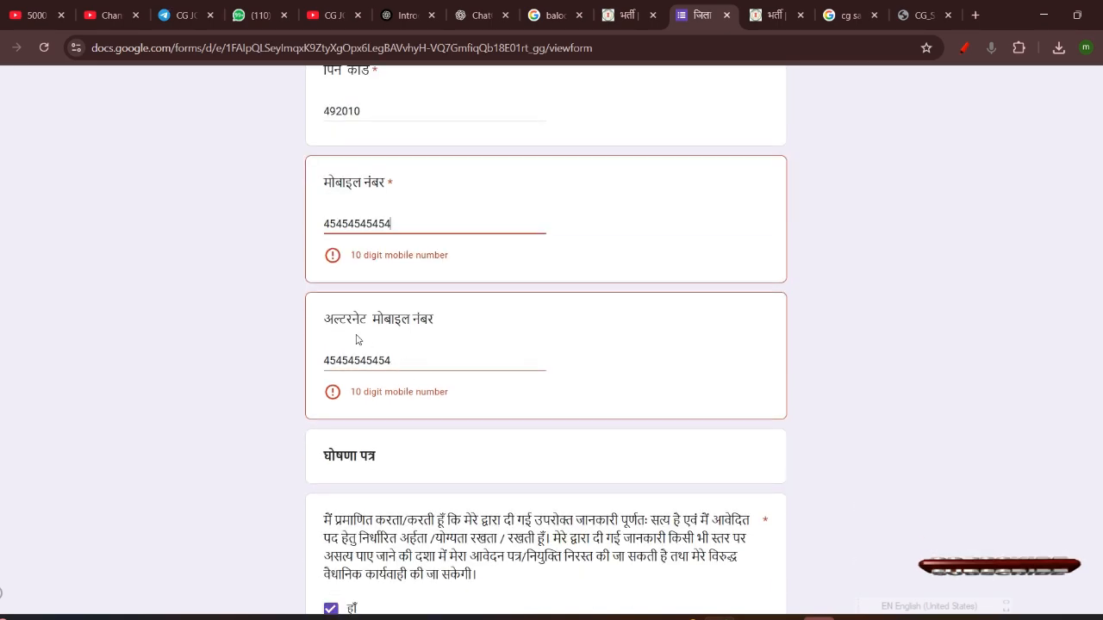
click(403, 360)
Clear and re-tick the हाँ checkbox under the घोषणा पत्र declaration.
scroll(403, 360, down, 3)
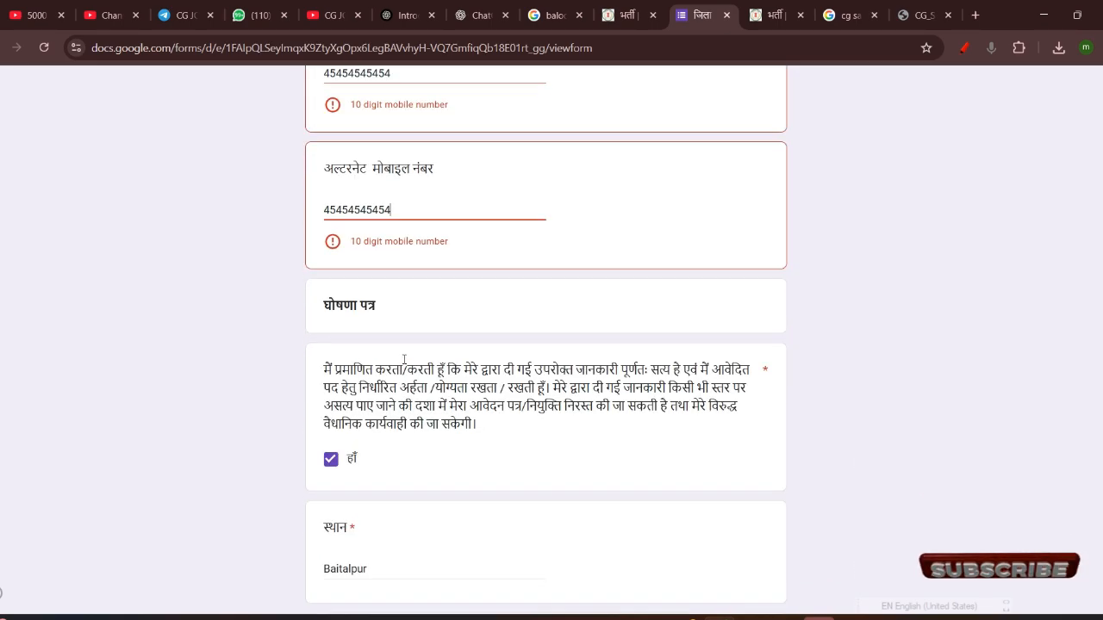
click(336, 393)
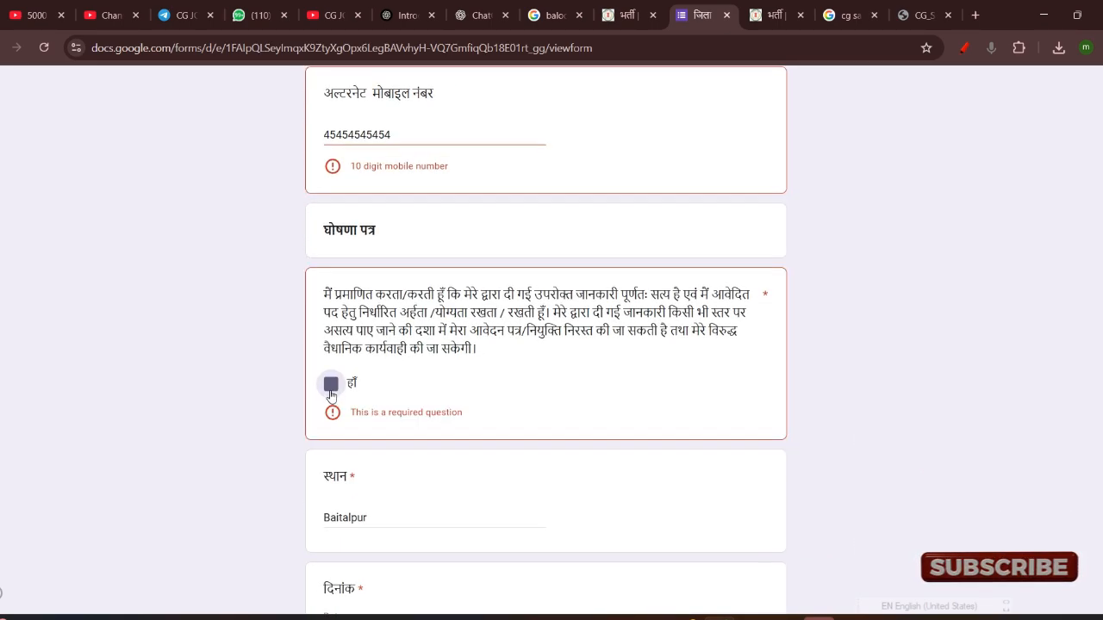
click(333, 390)
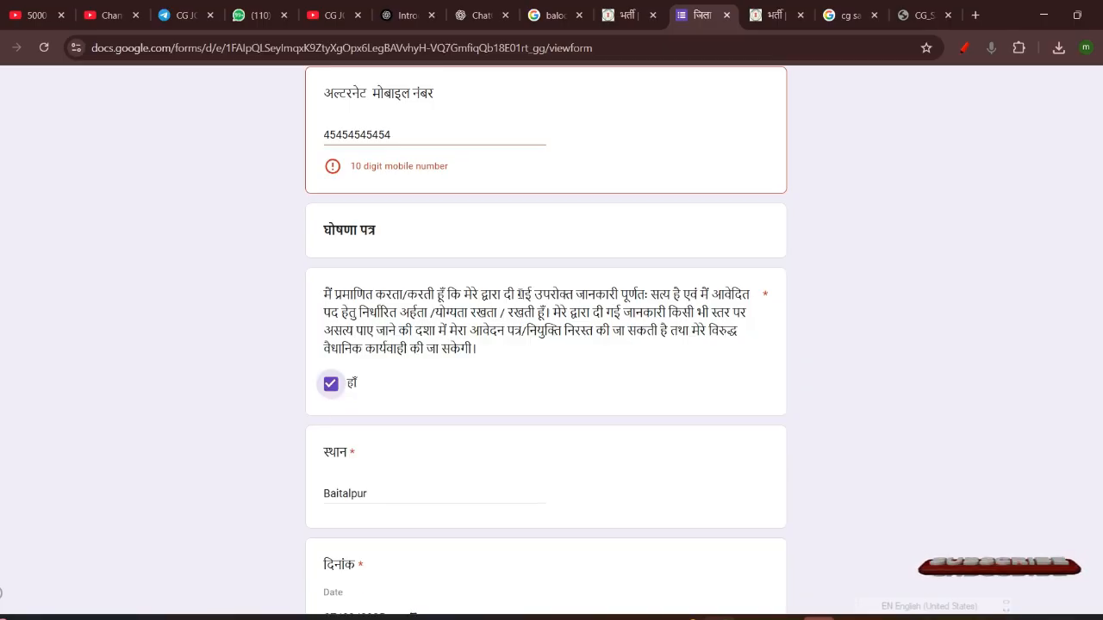
Go through the स्थान field, set the दिनांक date to 07/23/2025, and try to submit the form.
scroll(367, 355, down, 2)
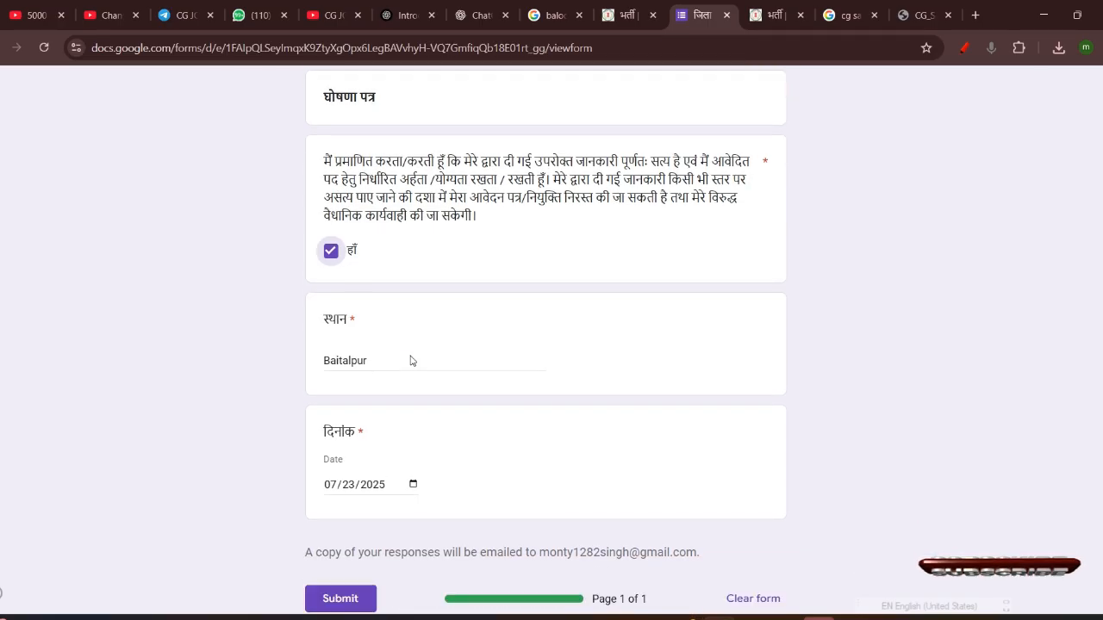
click(377, 341)
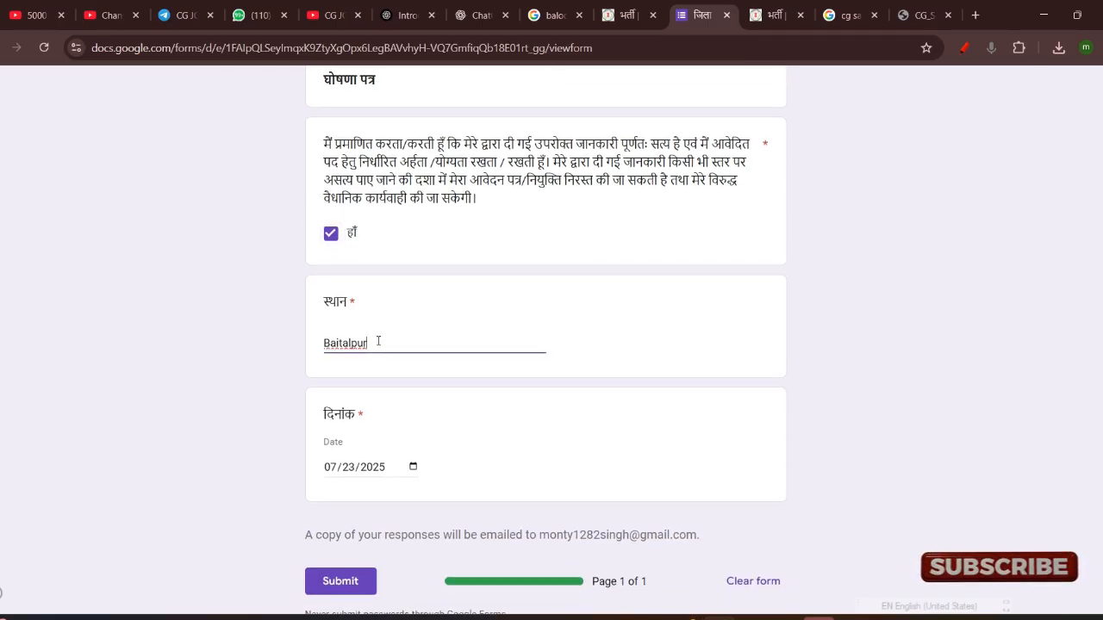
scroll(379, 345, down, 1)
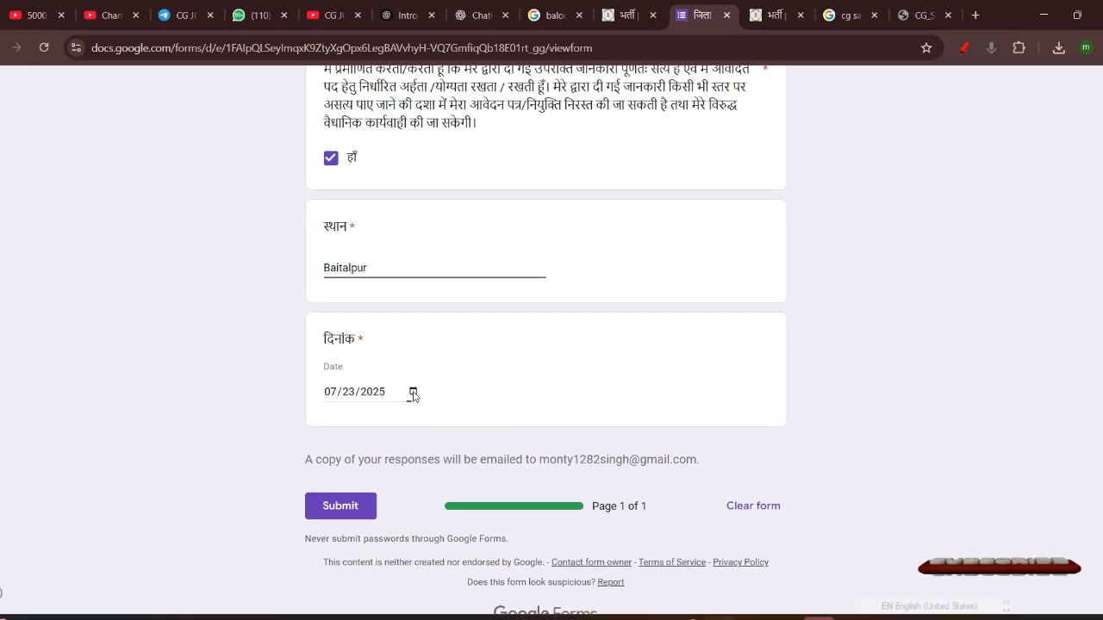
click(413, 392)
click(407, 530)
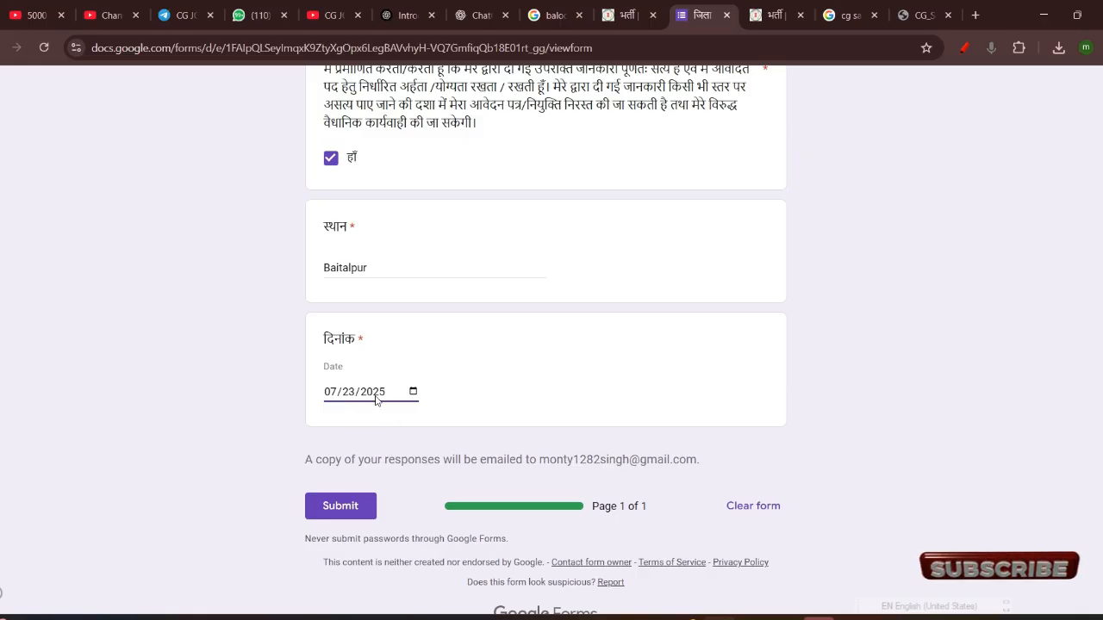
scroll(407, 426, down, 1)
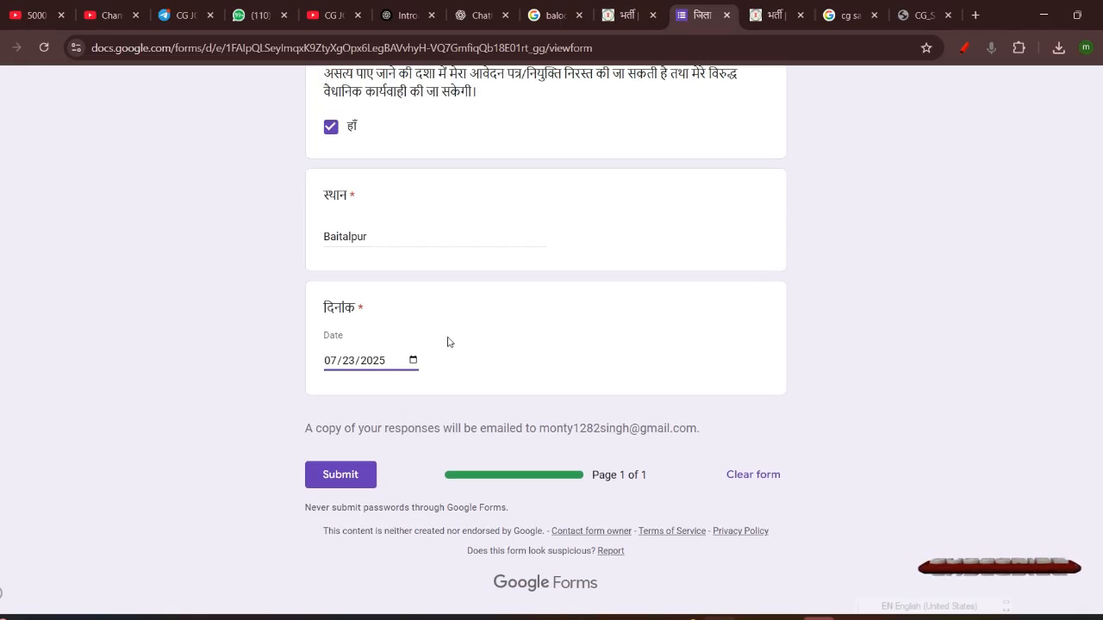
click(350, 481)
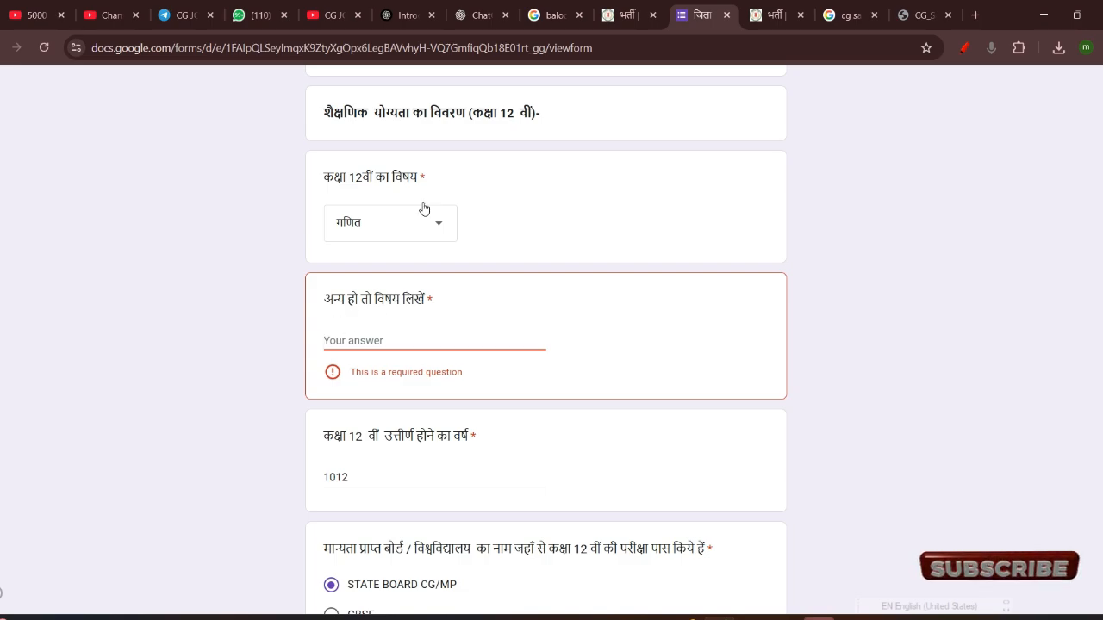
Choose गणित as the class 12 subject, fill in the required अन्य हो तो विषय लिखें field, and try to submit again.
click(391, 227)
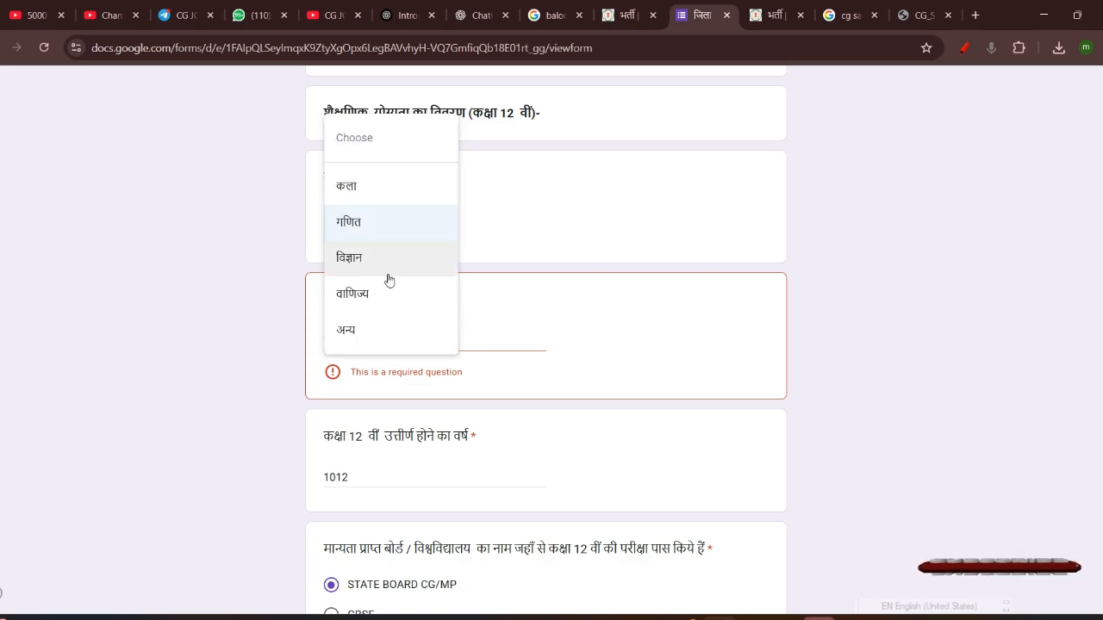
click(377, 232)
click(353, 343)
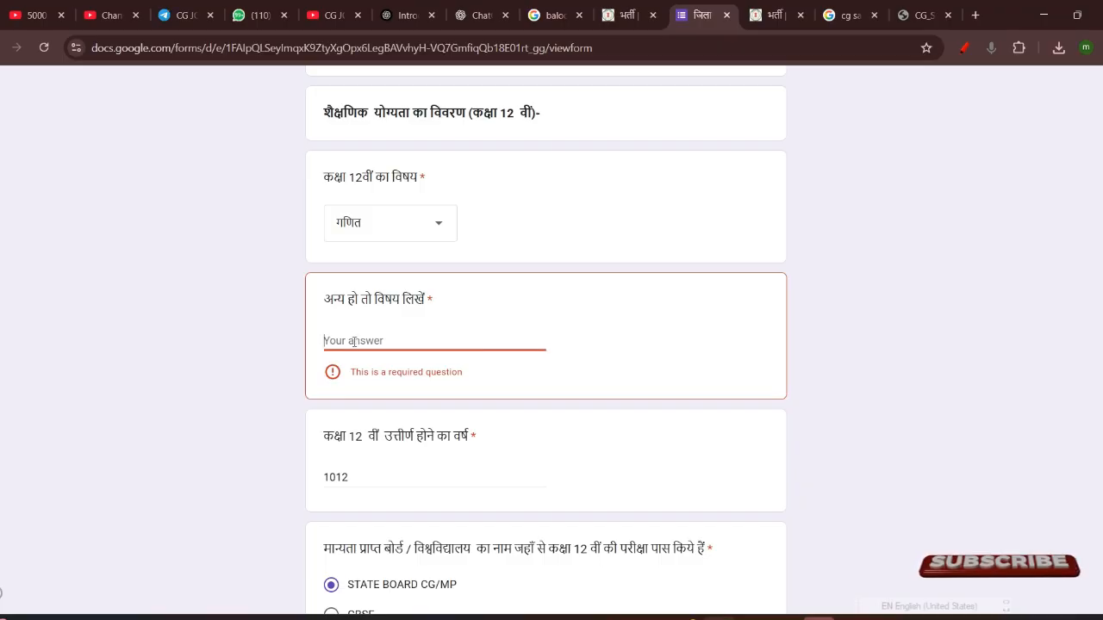
scroll(353, 342, down, 20)
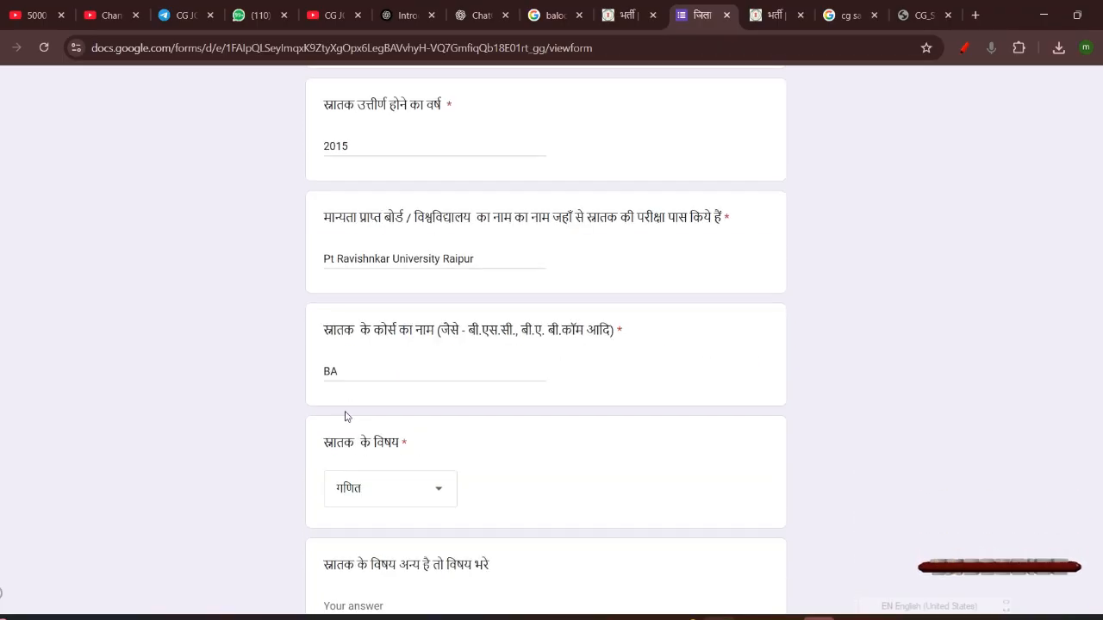
scroll(841, 549, down, 8)
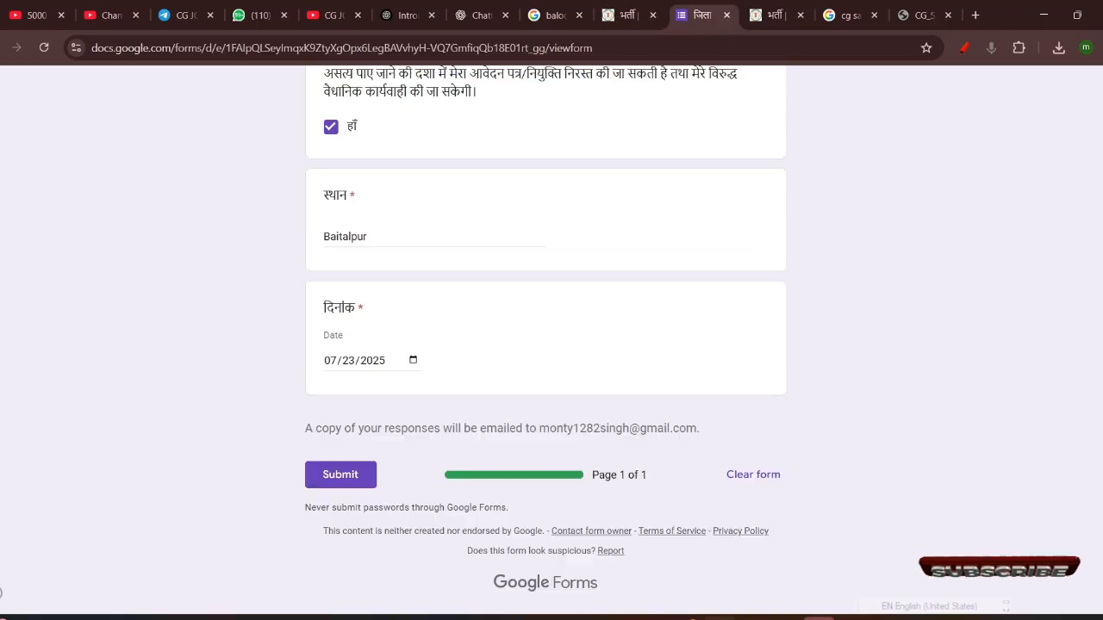
click(357, 475)
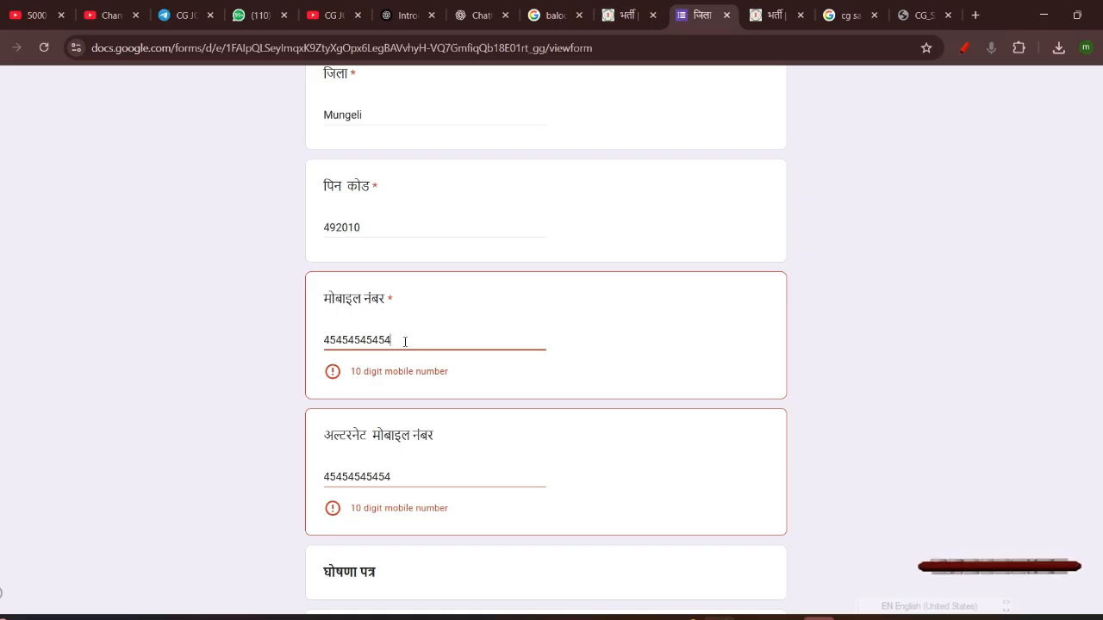
Shorten the mobile and alternate mobile numbers to 10 digits each by removing the last digit, and submit the form.
key(BackSpace)
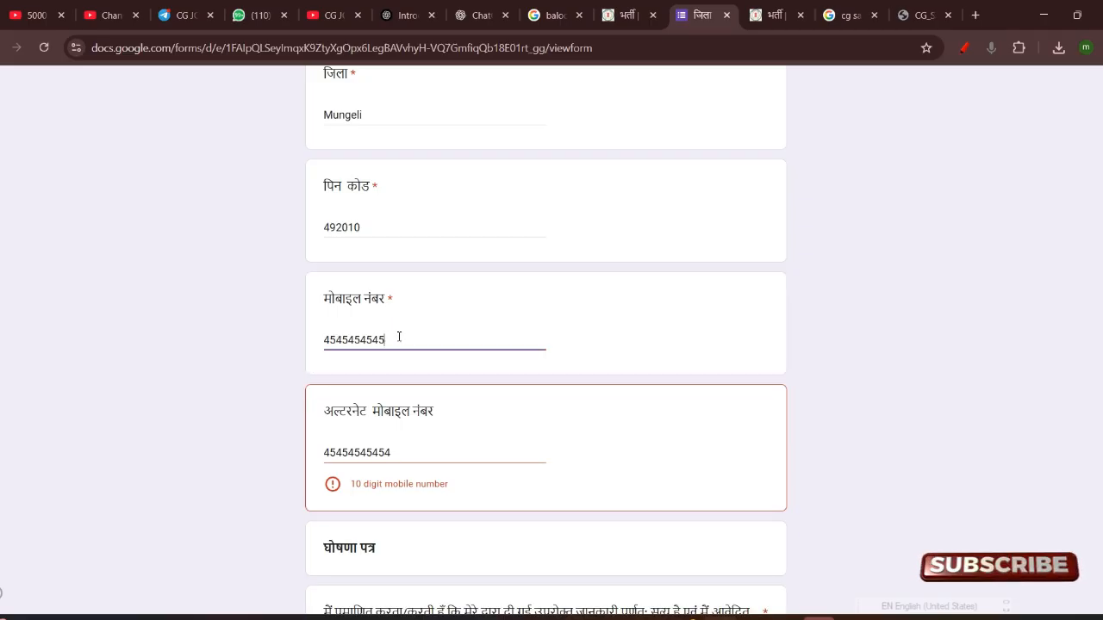
click(408, 452)
key(BackSpace)
scroll(409, 452, down, 6)
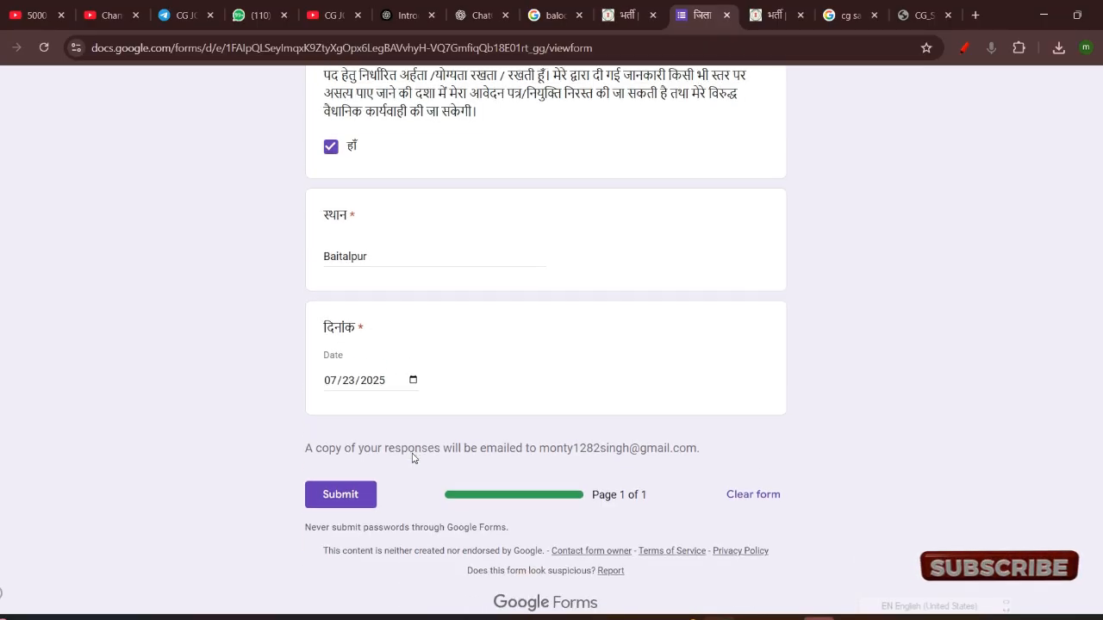
click(343, 473)
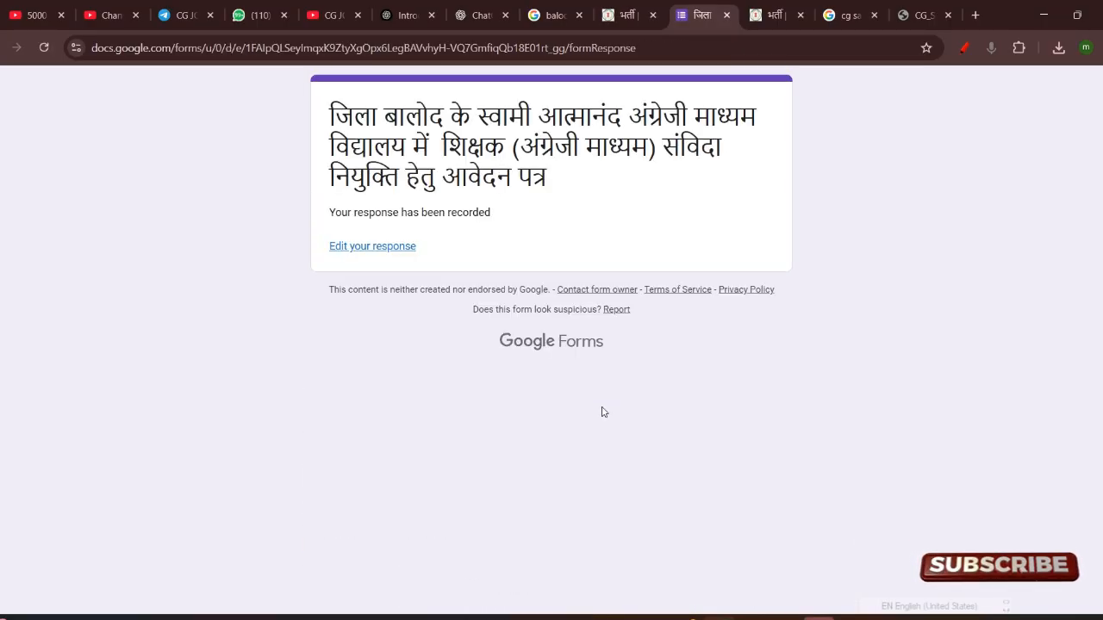